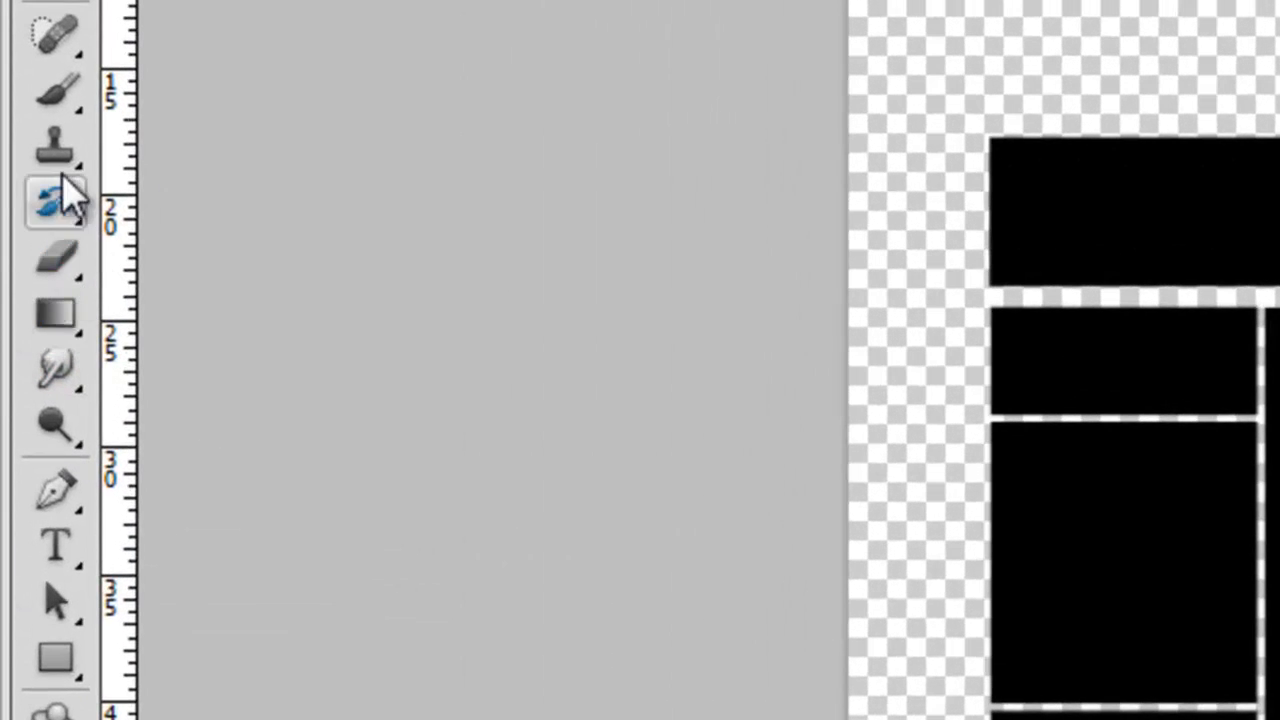
Fill the empty background layer, Layer 13, with orange using the Paint Bucket Tool
click(64, 322)
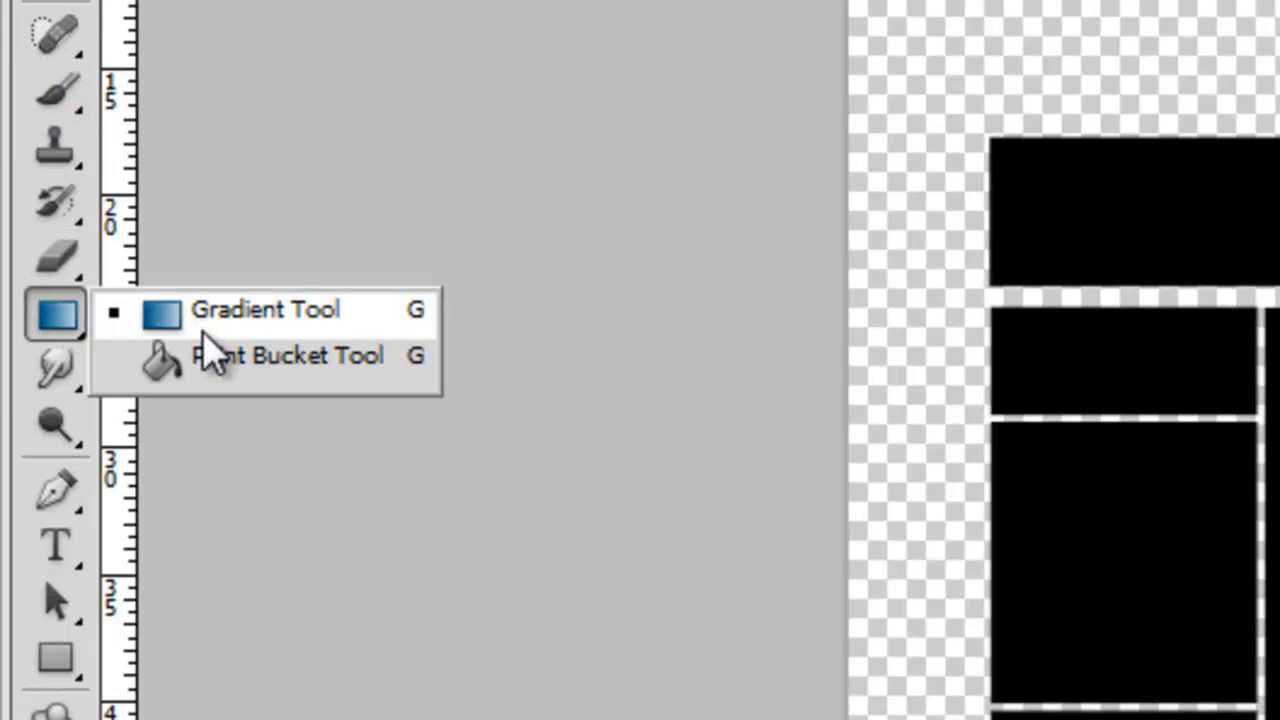
click(226, 372)
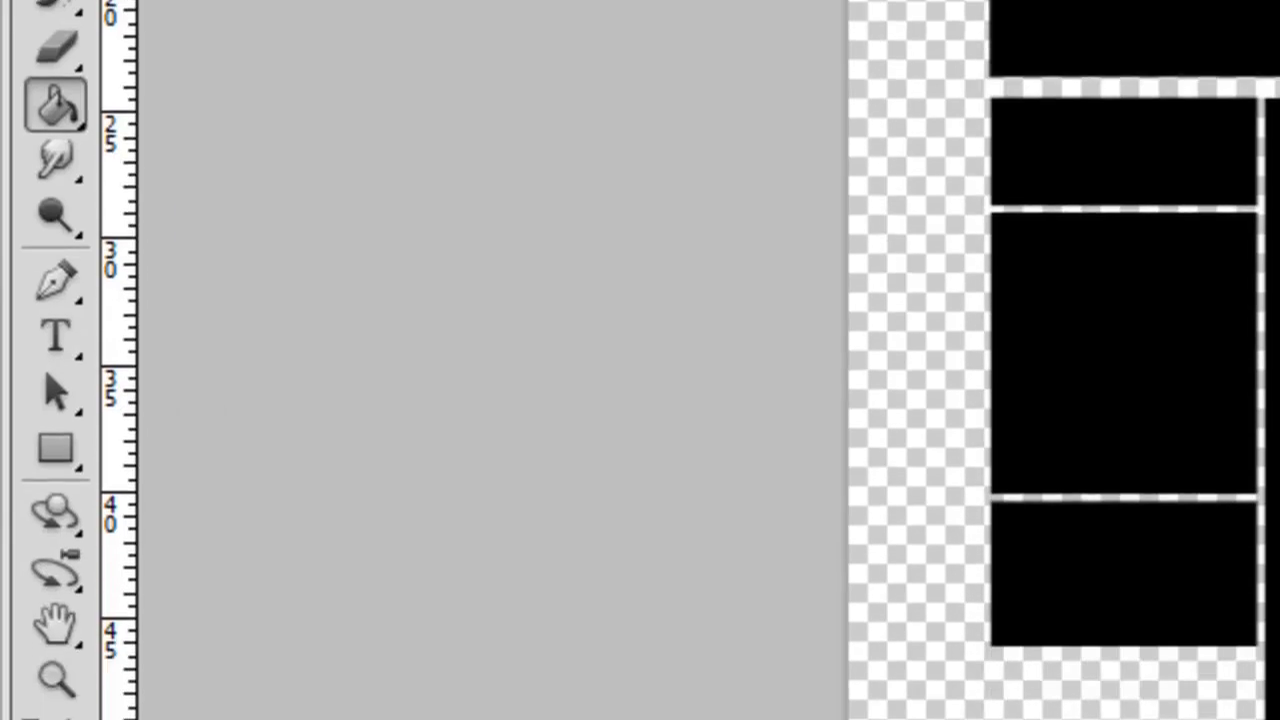
click(73, 383)
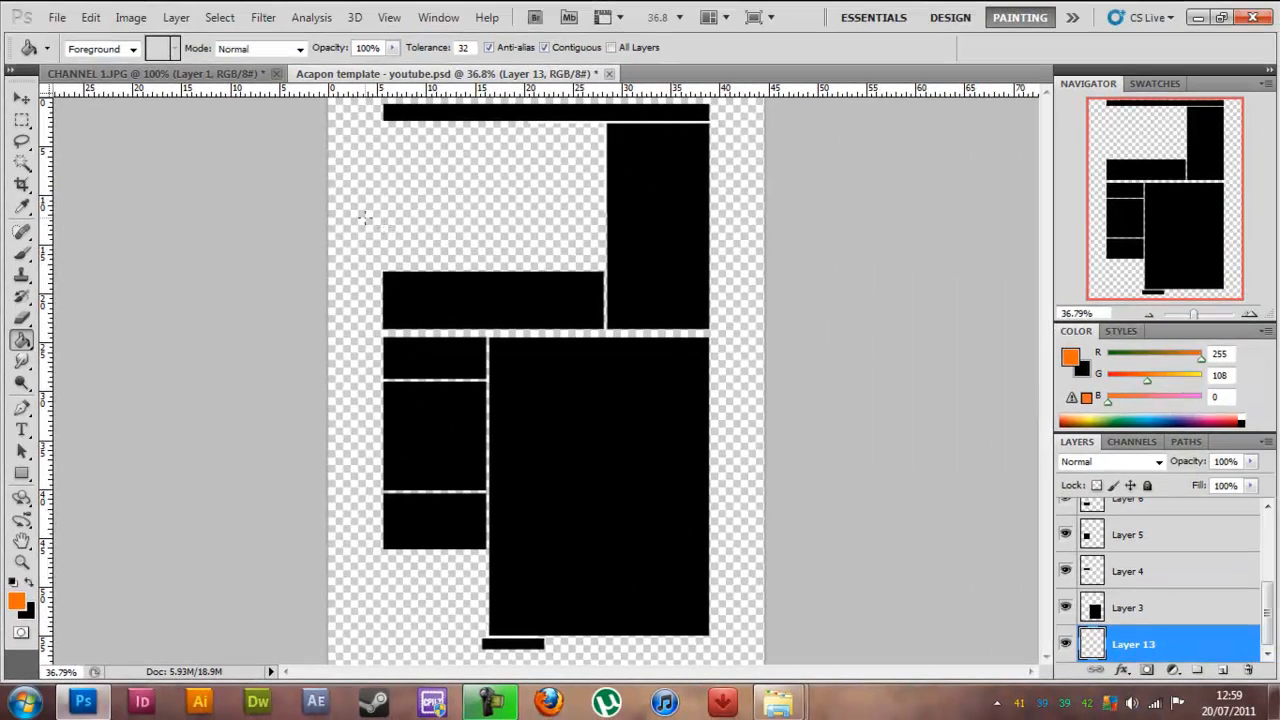
click(365, 217)
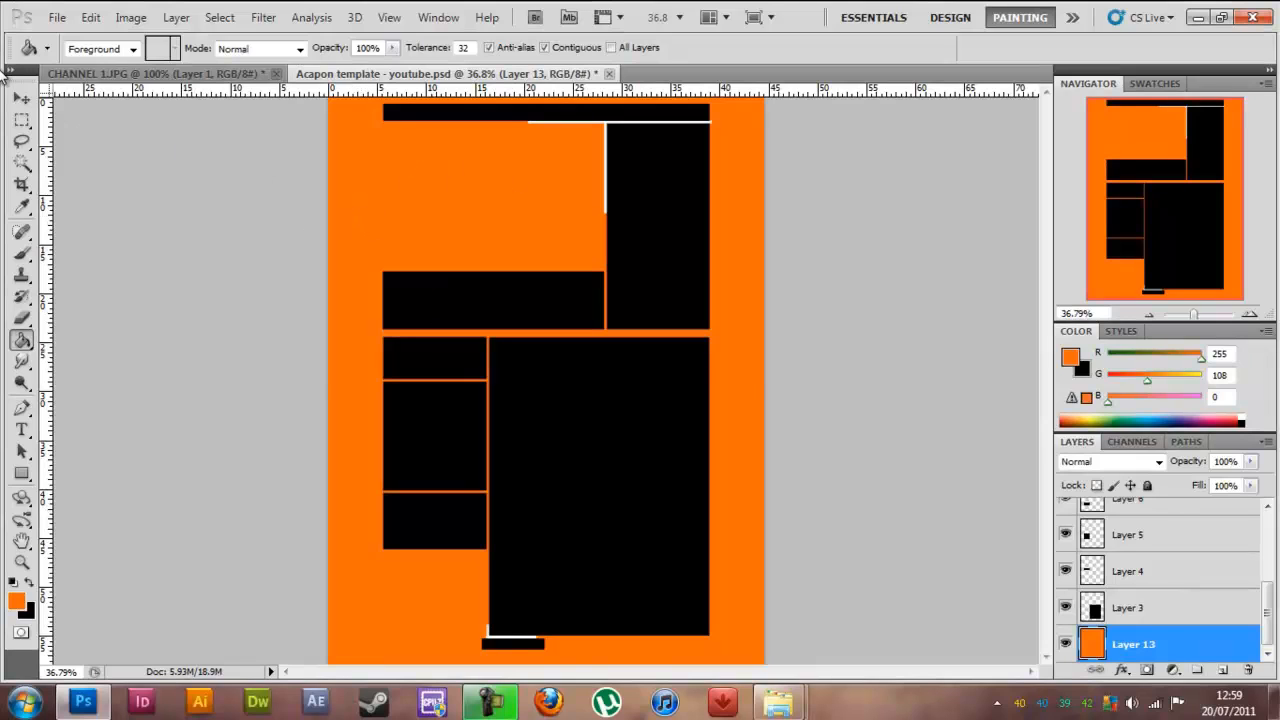
Show the sample channel design on Layer 12, set its opacity to 100%, and hide the layer again
click(21, 98)
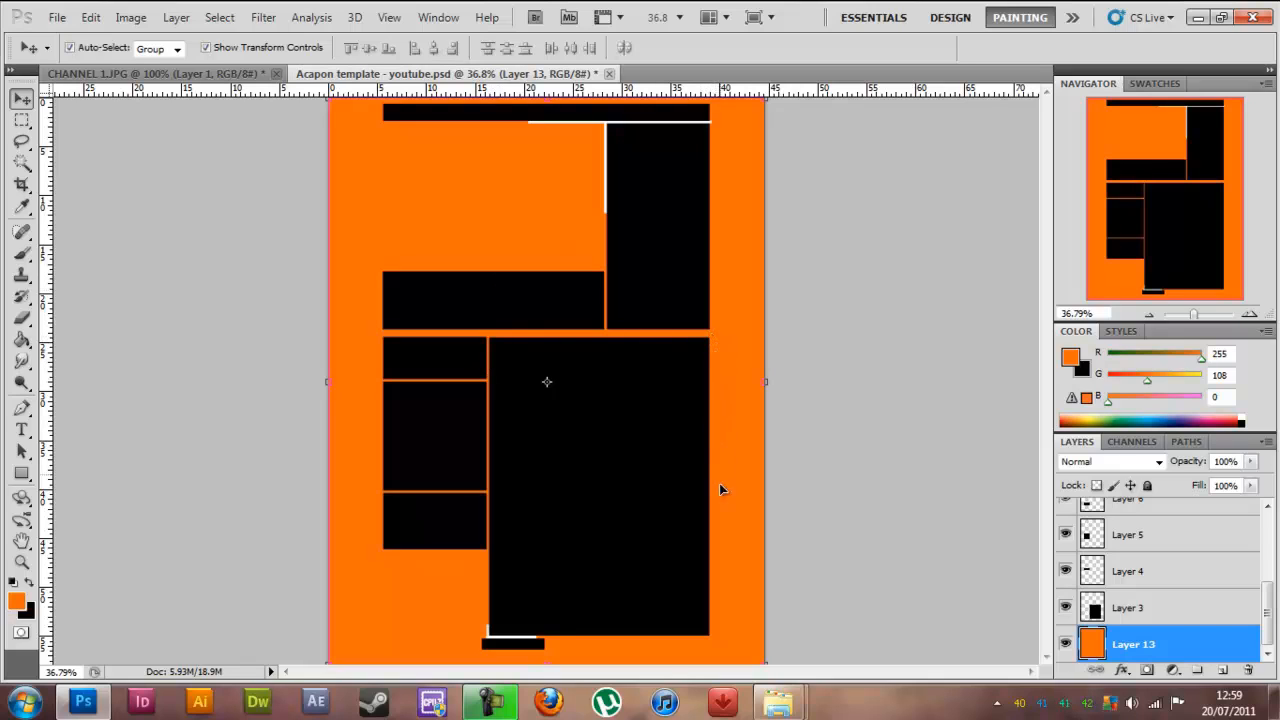
scroll(1052, 585, up, 5)
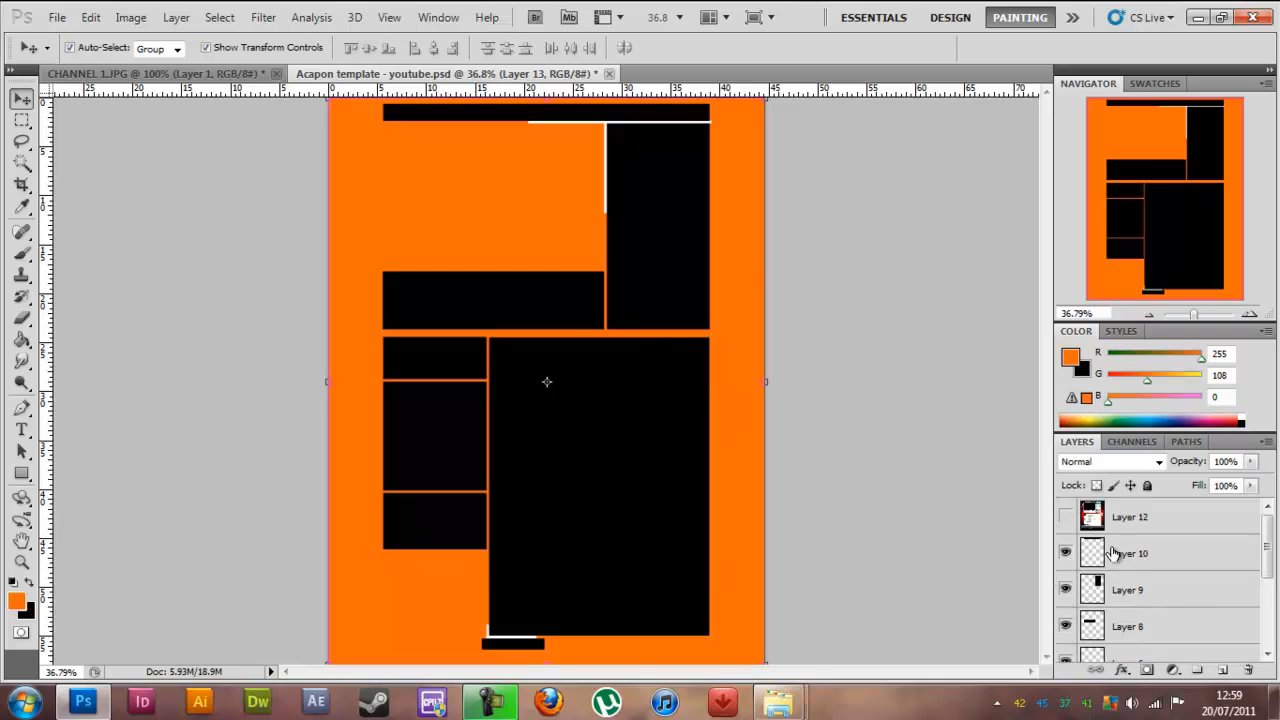
click(1065, 517)
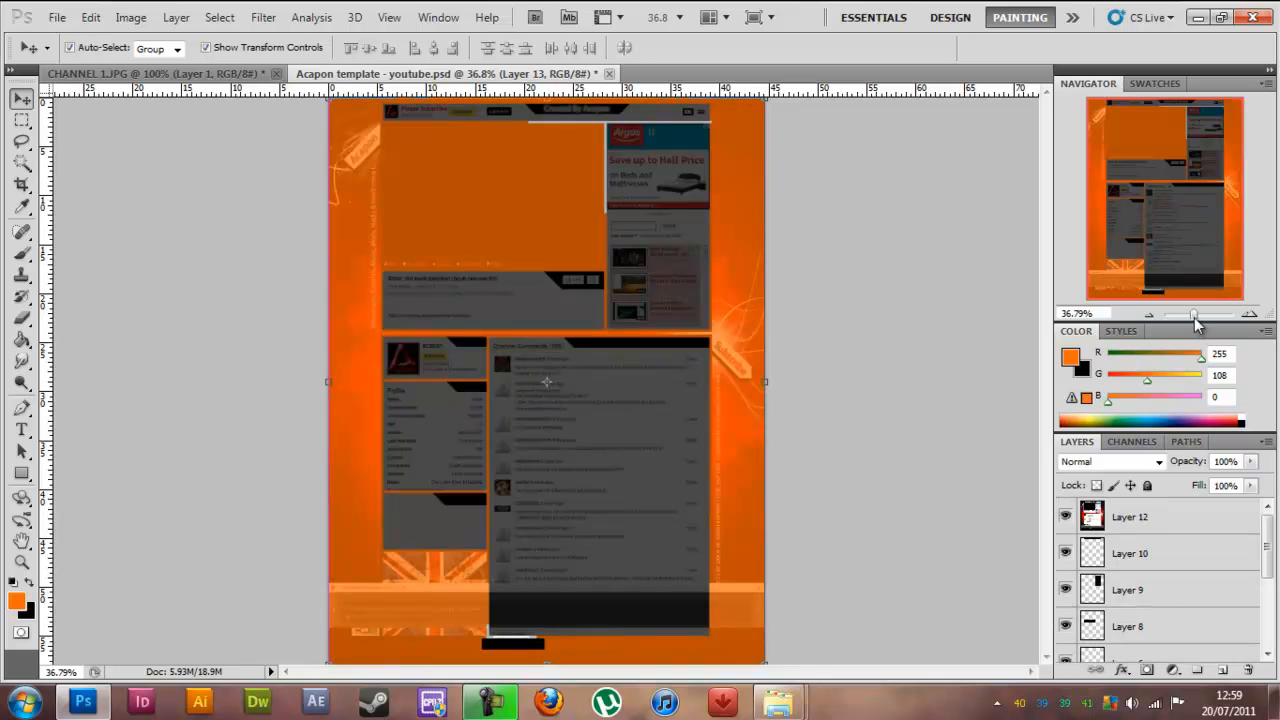
mouse_move(1193, 314)
mouse_down()
mouse_move(1228, 318)
mouse_move(1197, 318)
mouse_up()
click(1150, 518)
drag(1250, 461, 1268, 488)
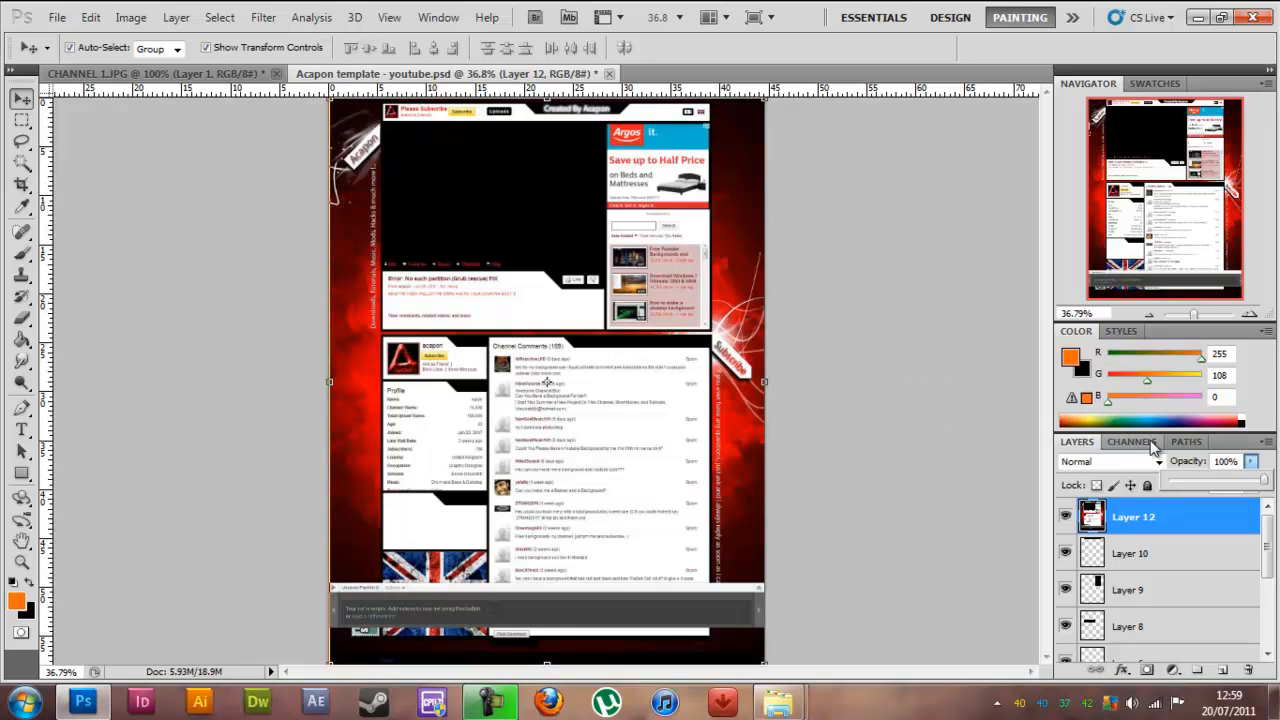
click(1066, 516)
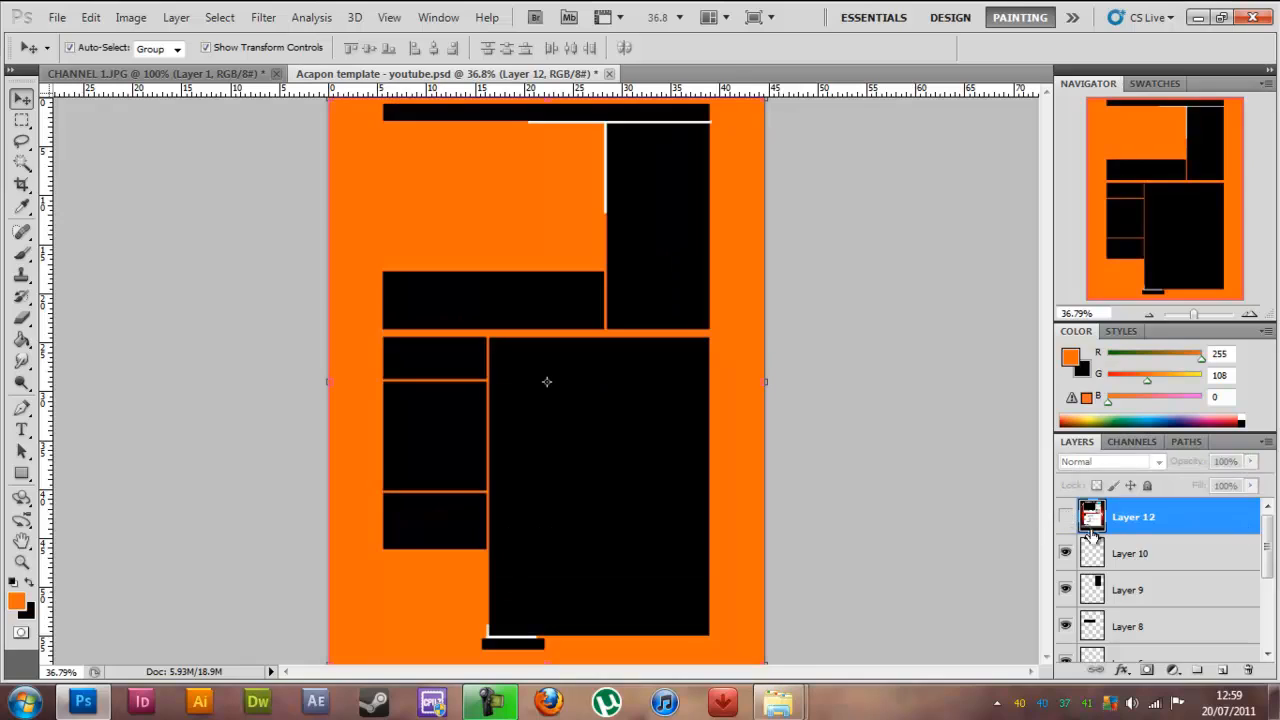
click(1128, 553)
click(791, 189)
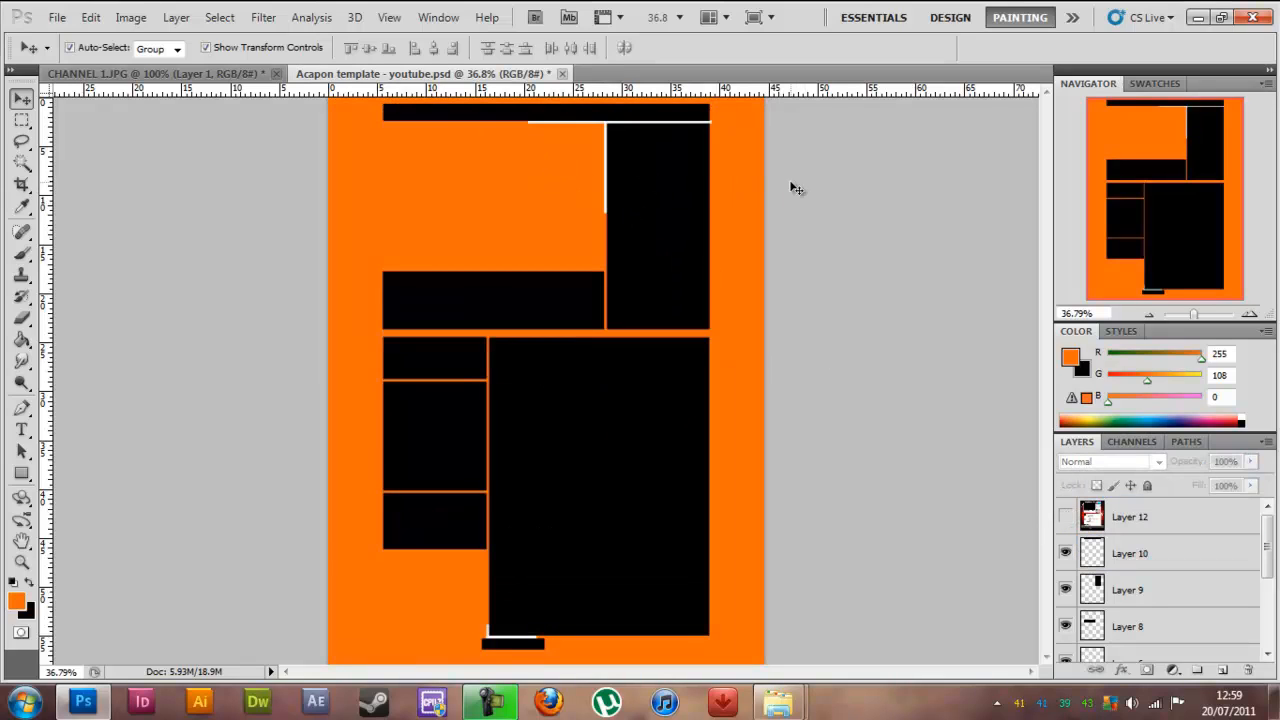
Compare the upper boxes of the template with the sample design on Layer 12, leaving that layer hidden
key(ctrl+plus)
key(ctrl+plus)
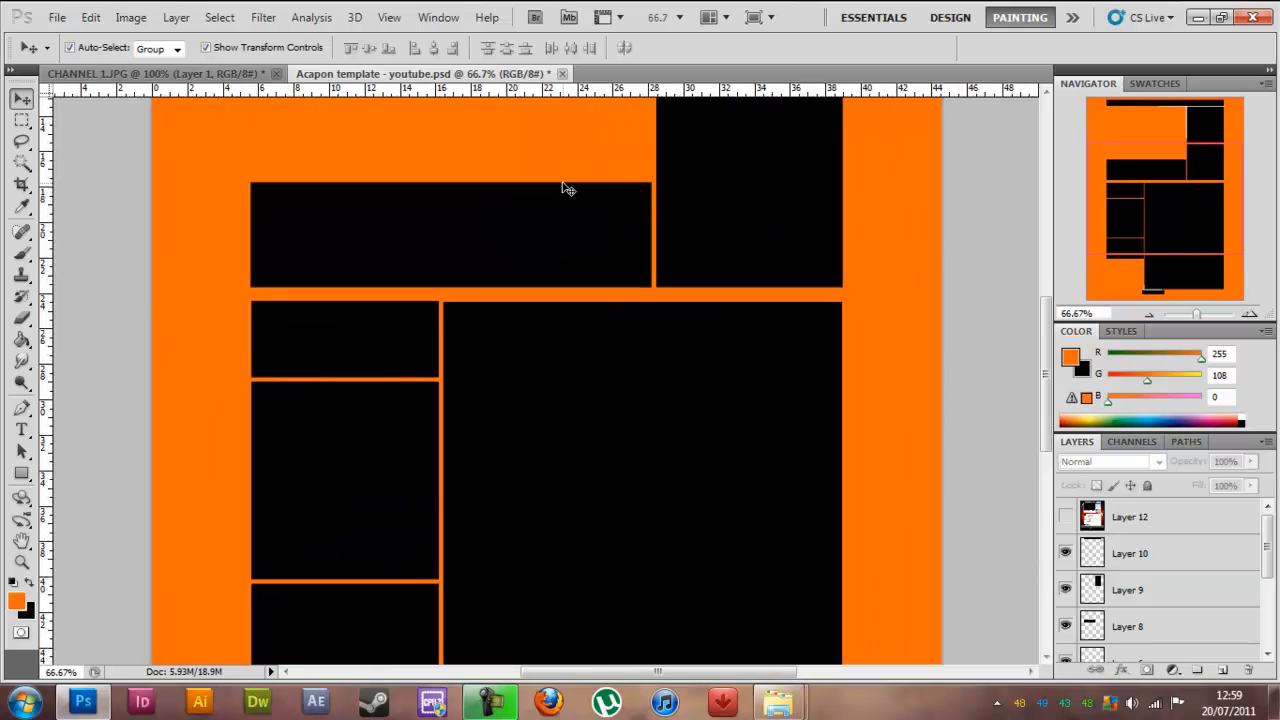
scroll(560, 188, up, 5)
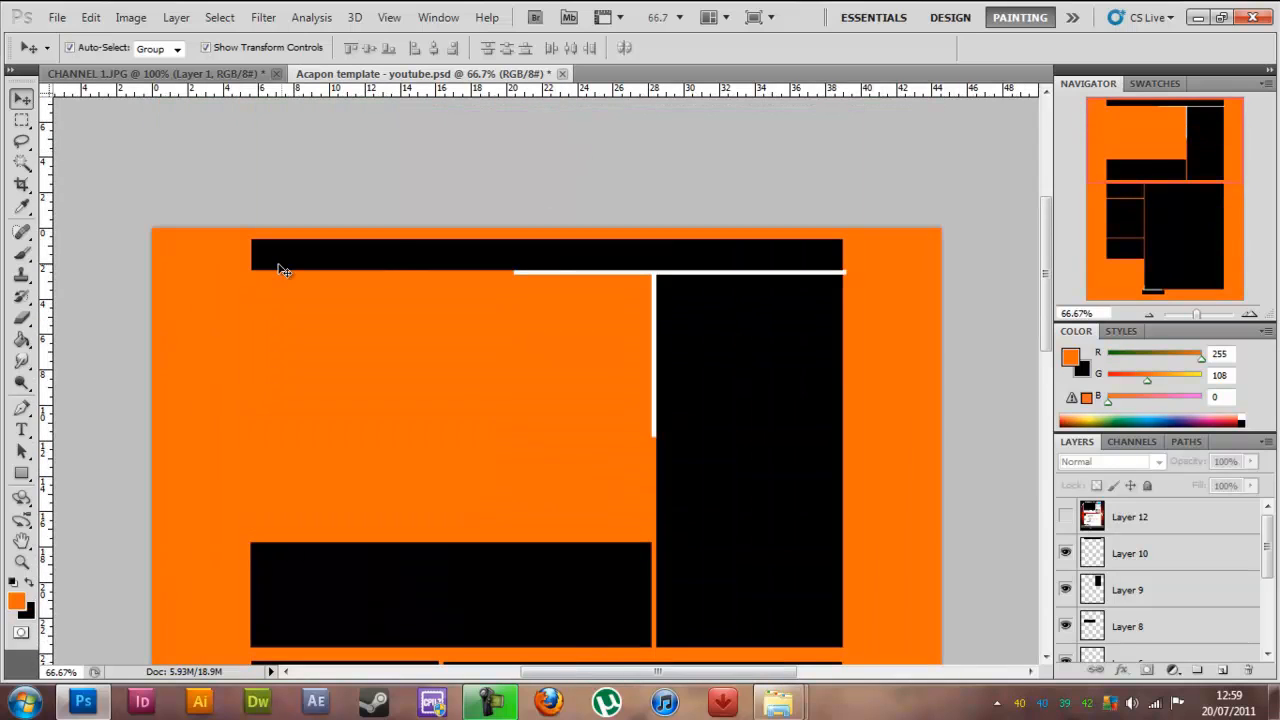
click(1066, 517)
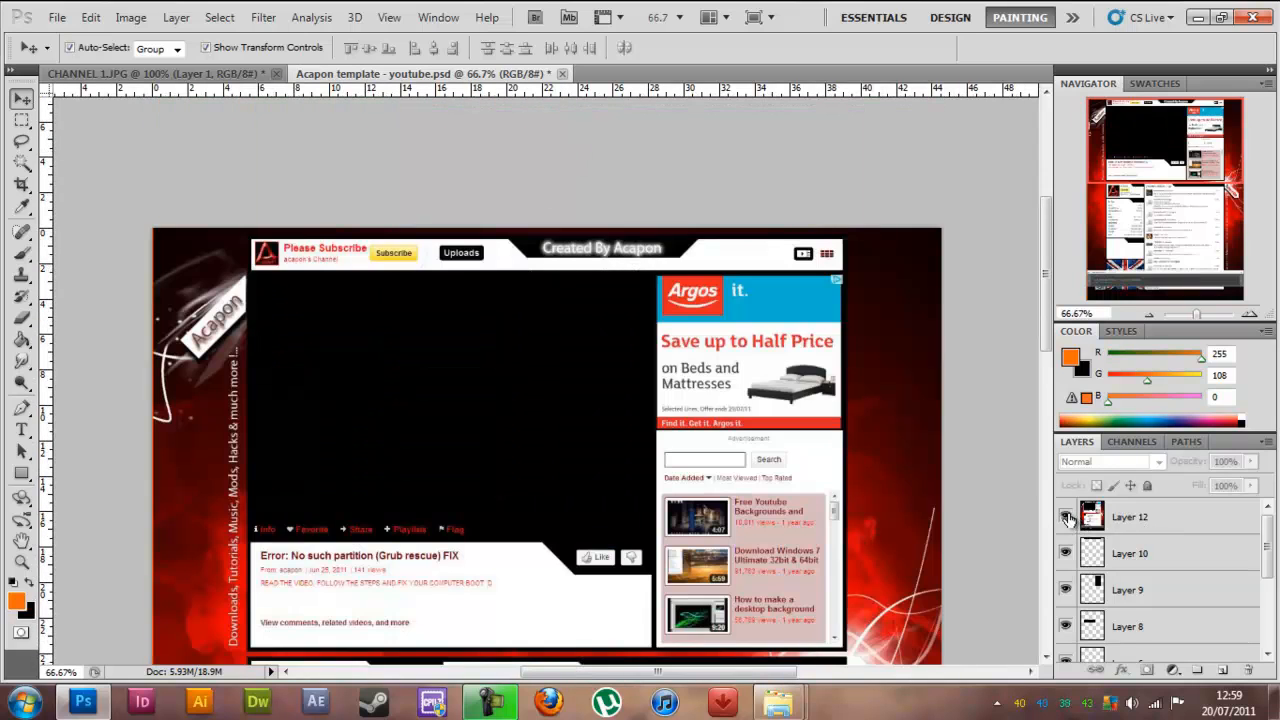
click(1066, 517)
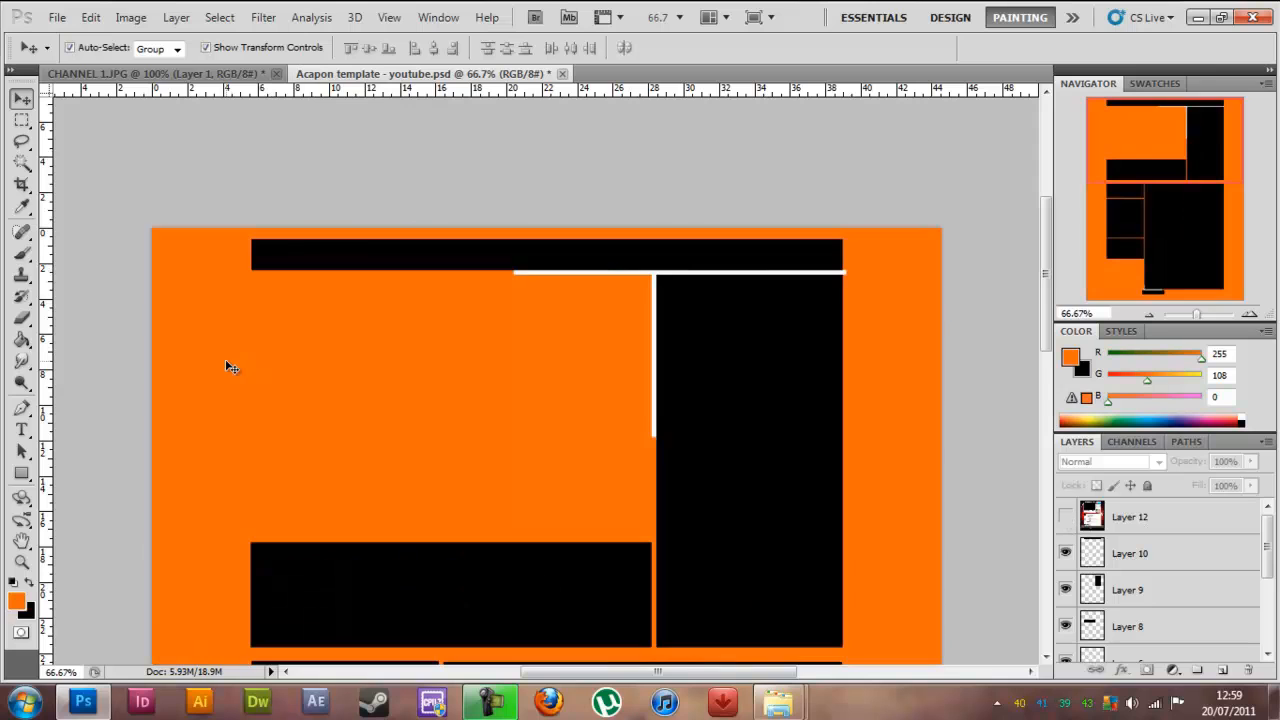
Add a new layer and place it directly above the orange background layer, Layer 13
click(24, 121)
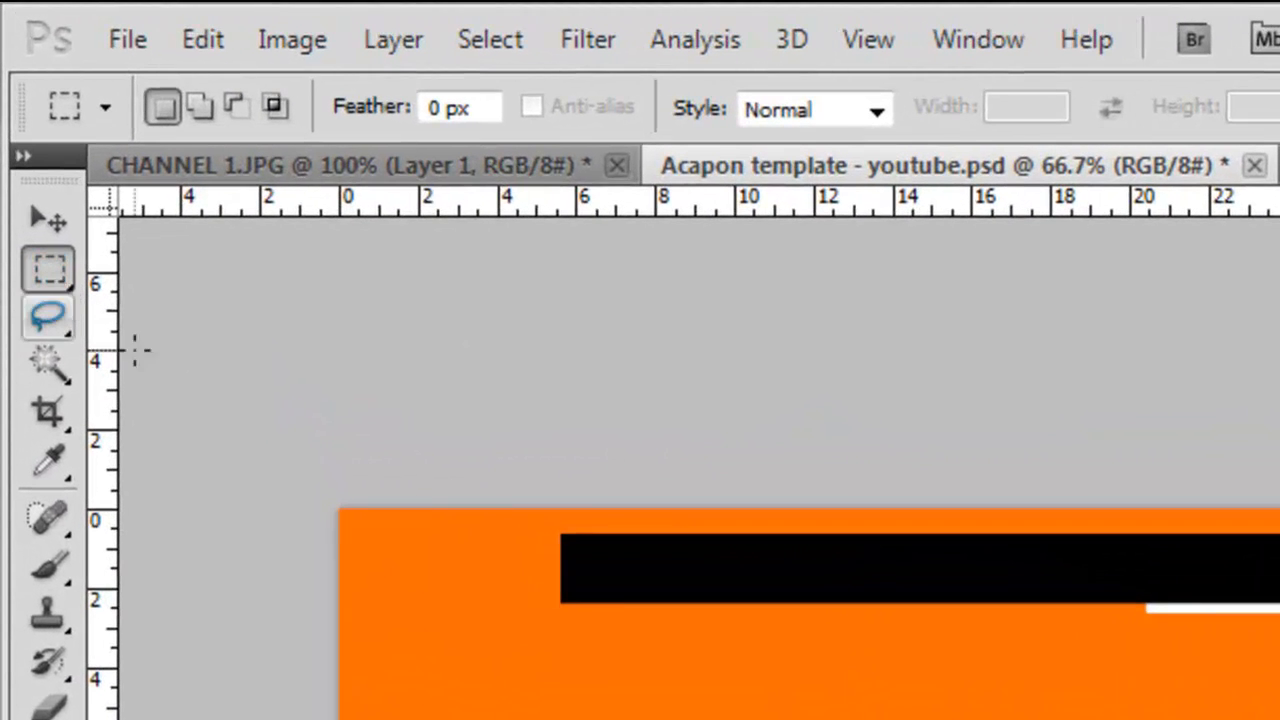
key(ctrl+plus)
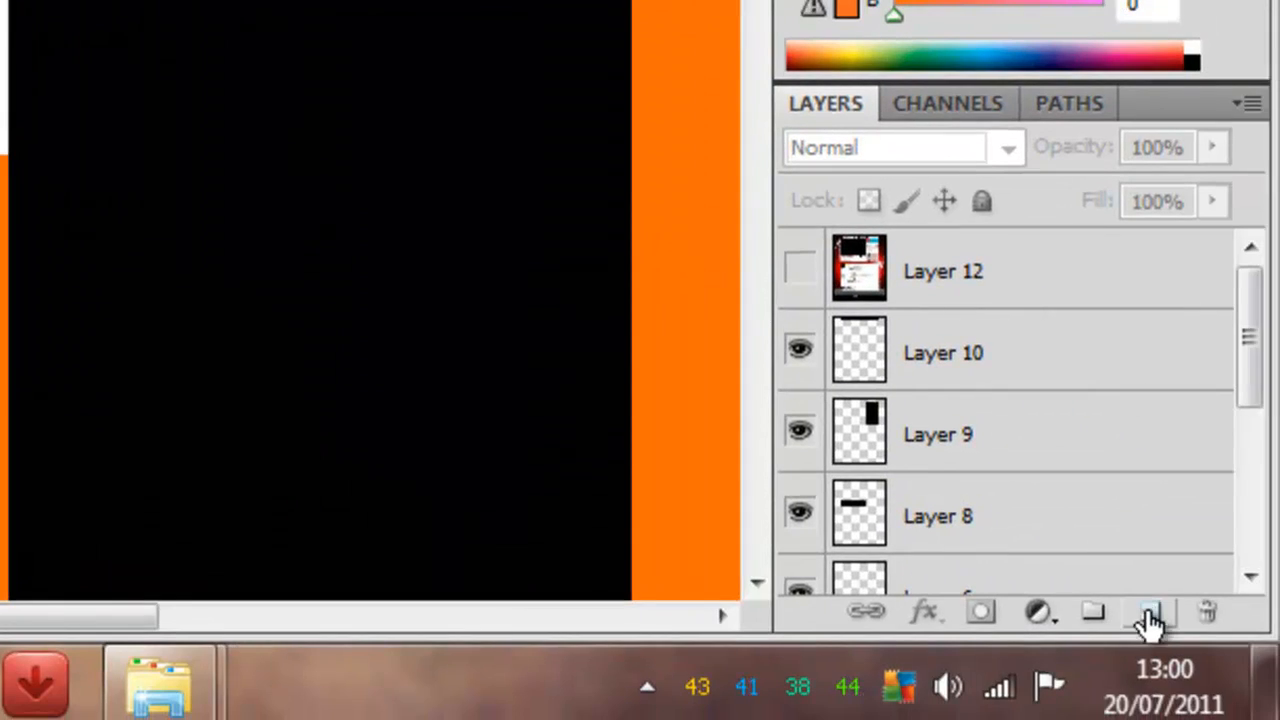
click(1150, 620)
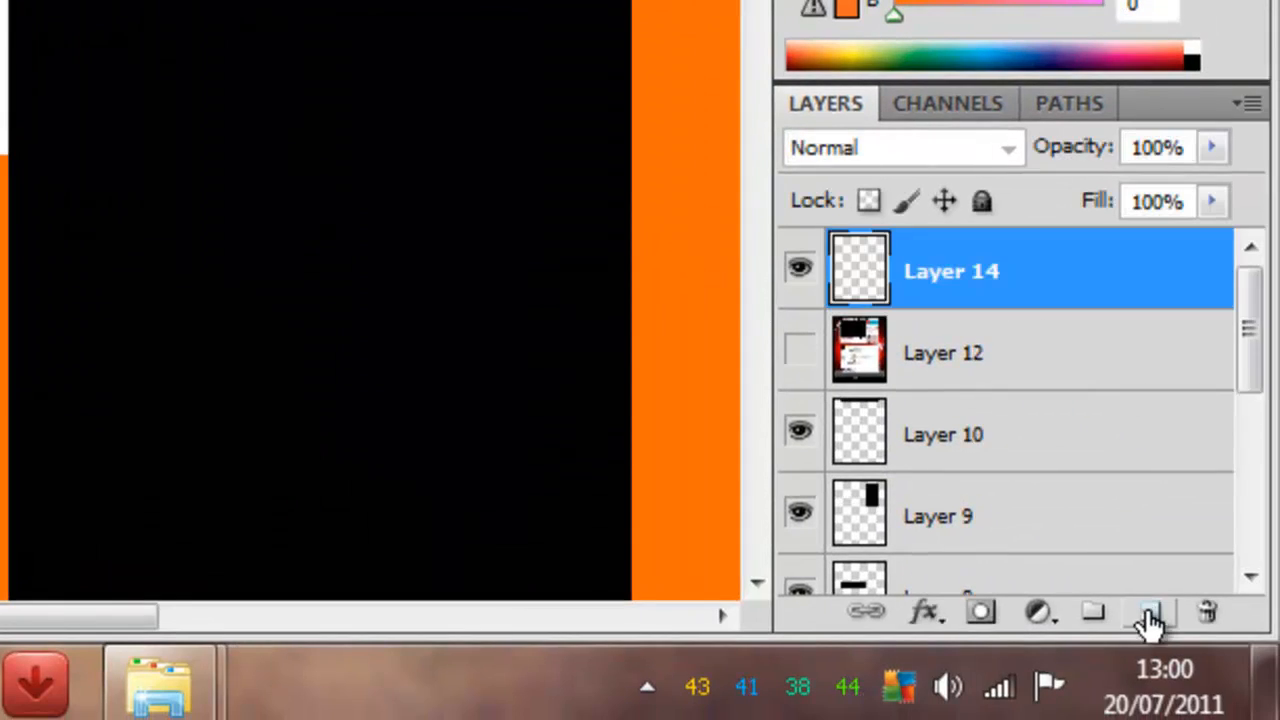
drag(1165, 290, 1196, 538)
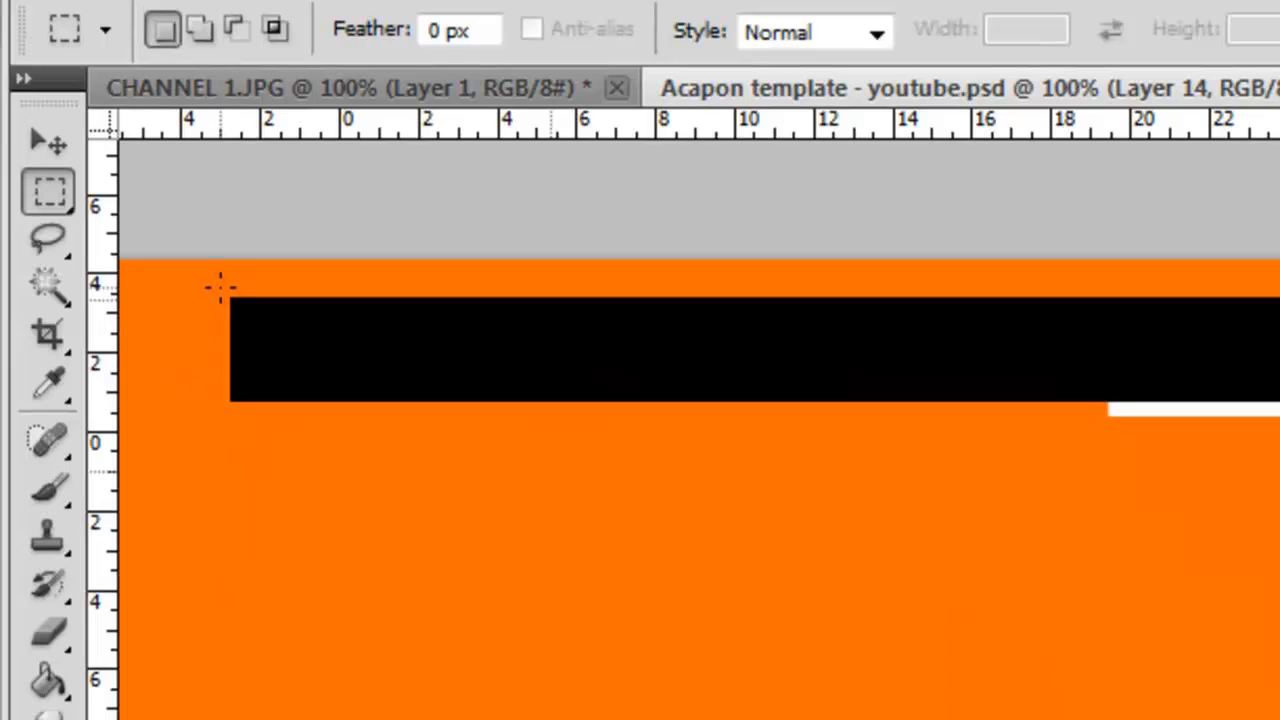
drag(226, 292, 1279, 719)
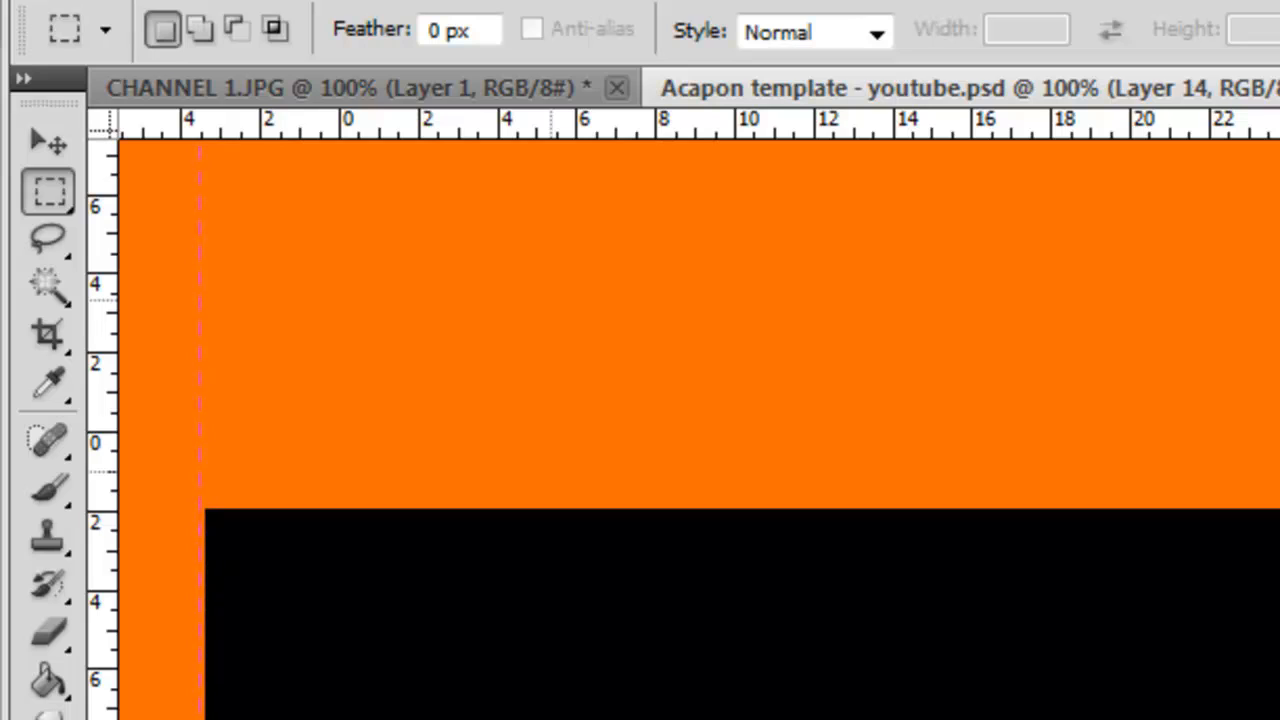
drag(1279, 719, 1279, 719)
scroll(680, 430, up, 5)
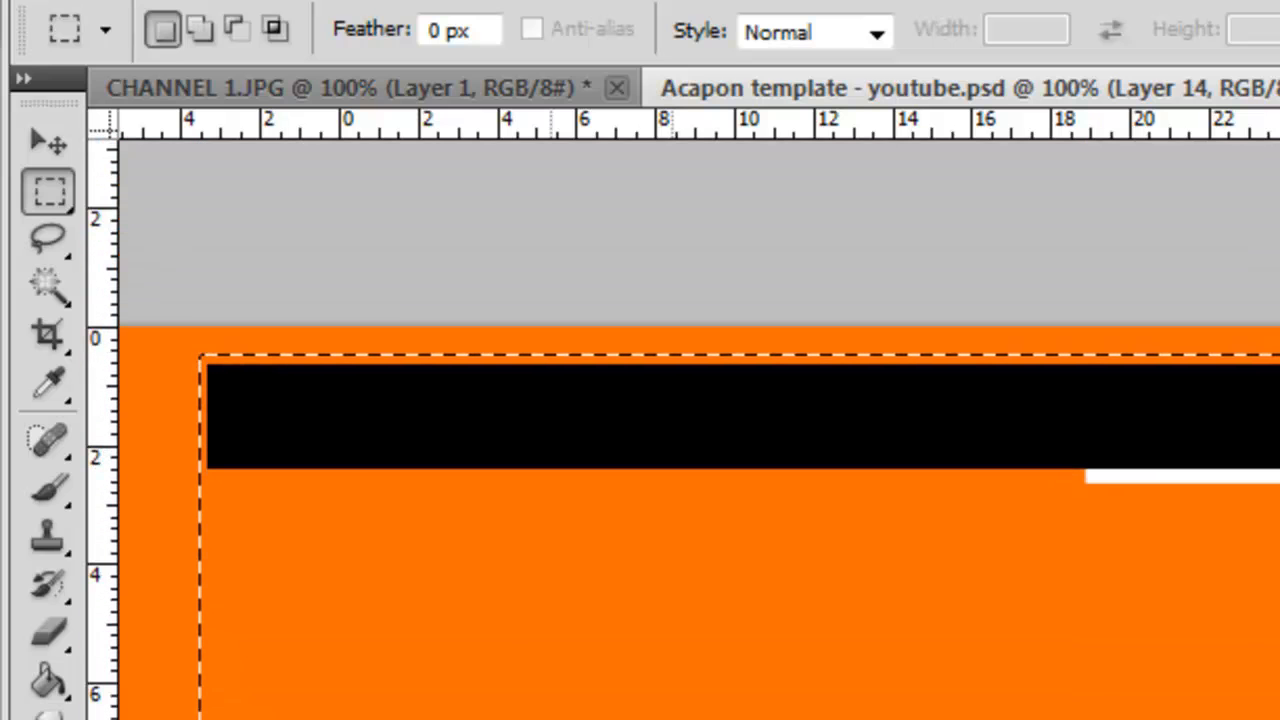
scroll(334, 503, down, 4)
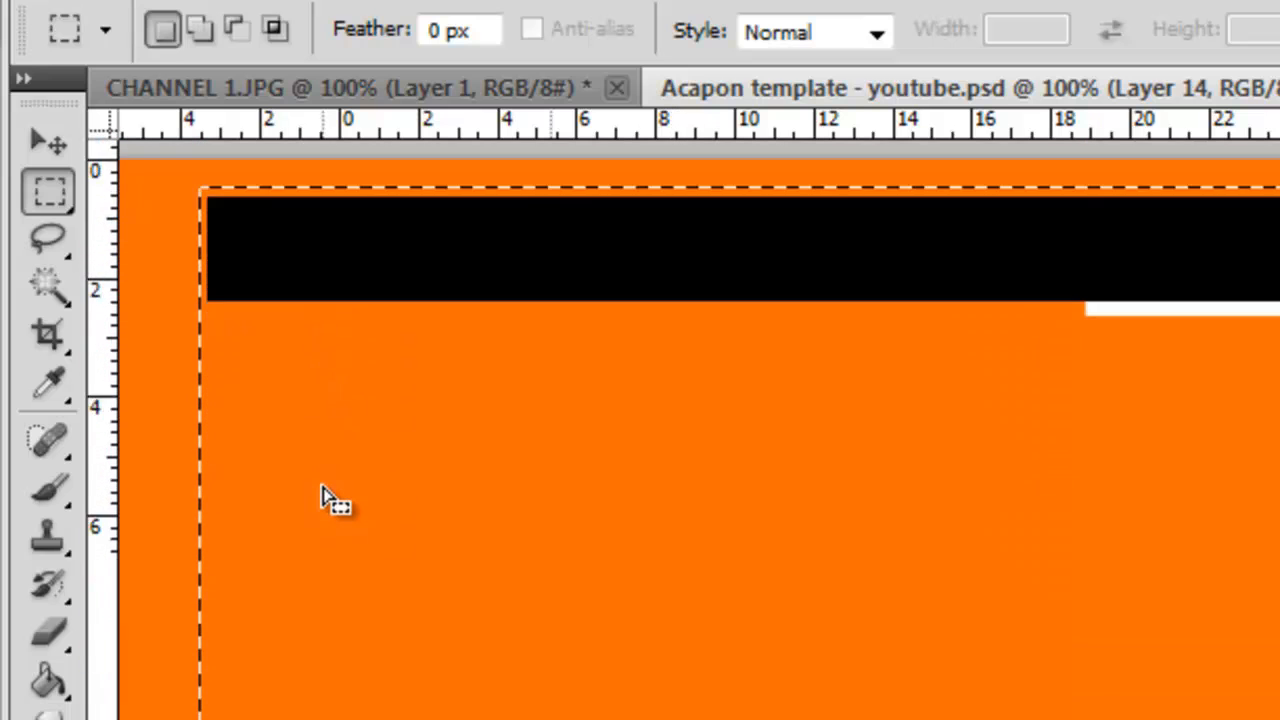
scroll(680, 430, down, 1)
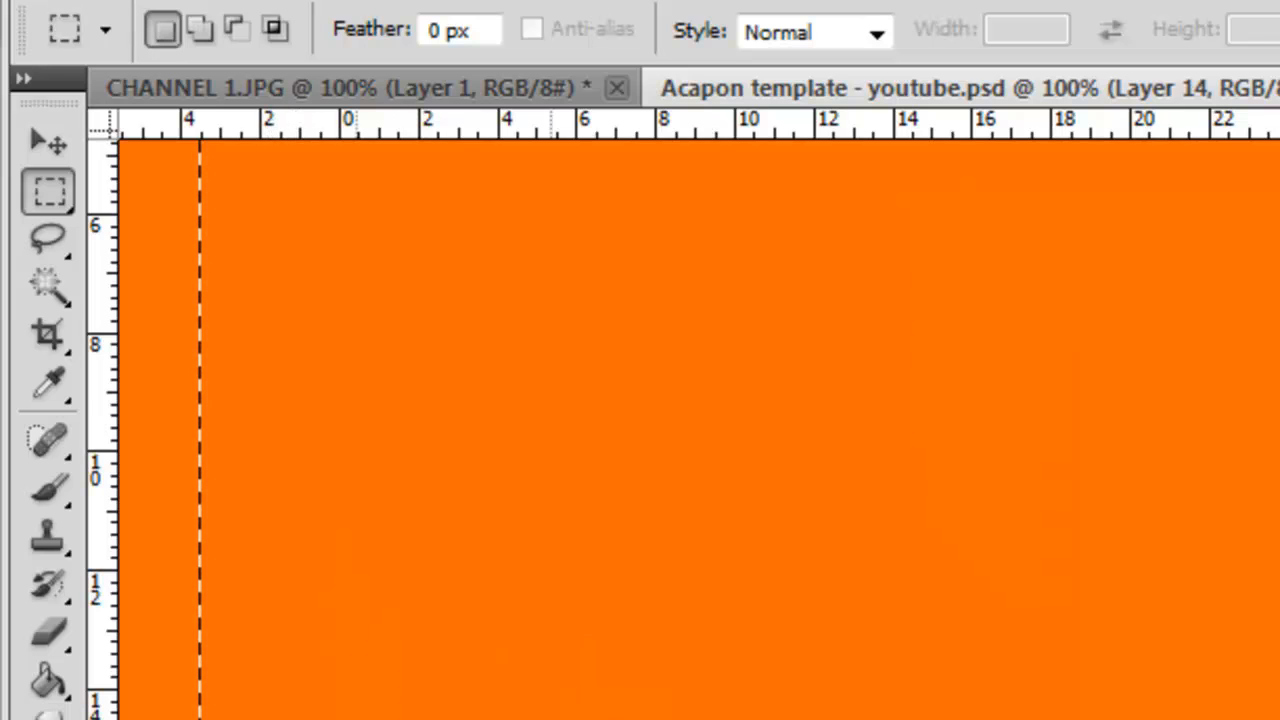
key(ctrl+d)
scroll(257, 520, up, 5)
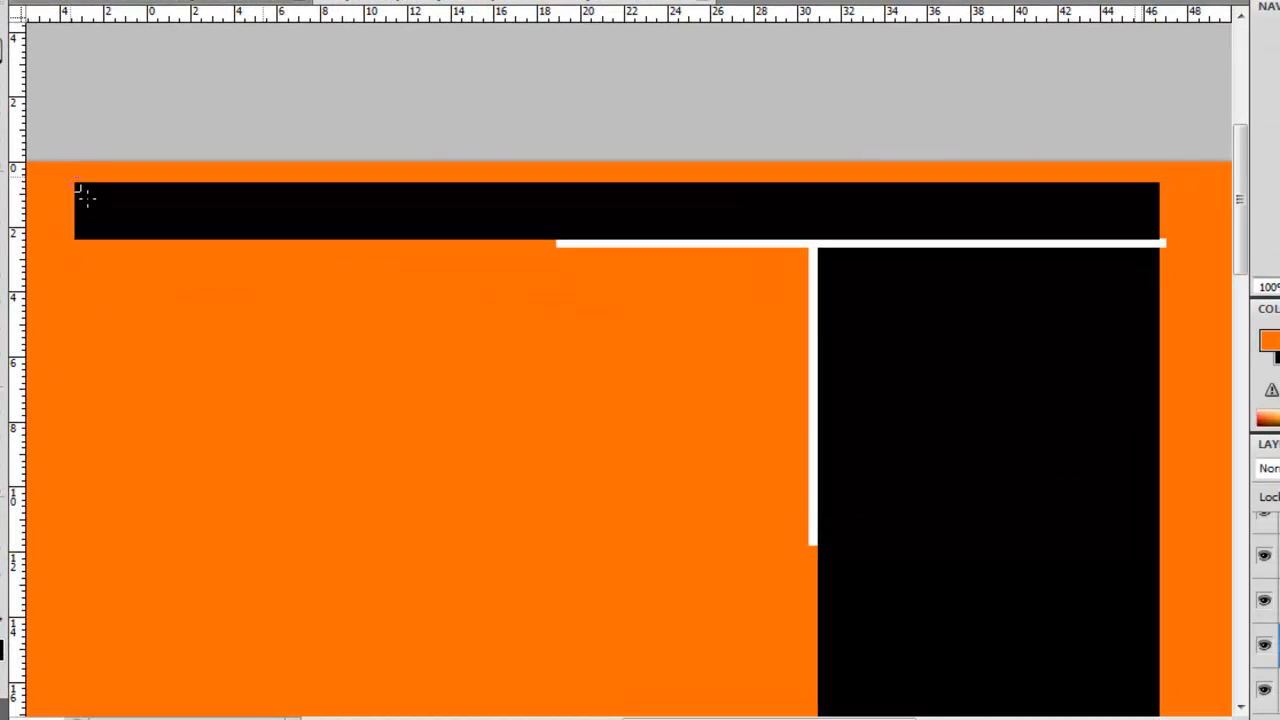
click(92, 216)
drag(154, 275, 178, 297)
drag(490, 488, 1020, 655)
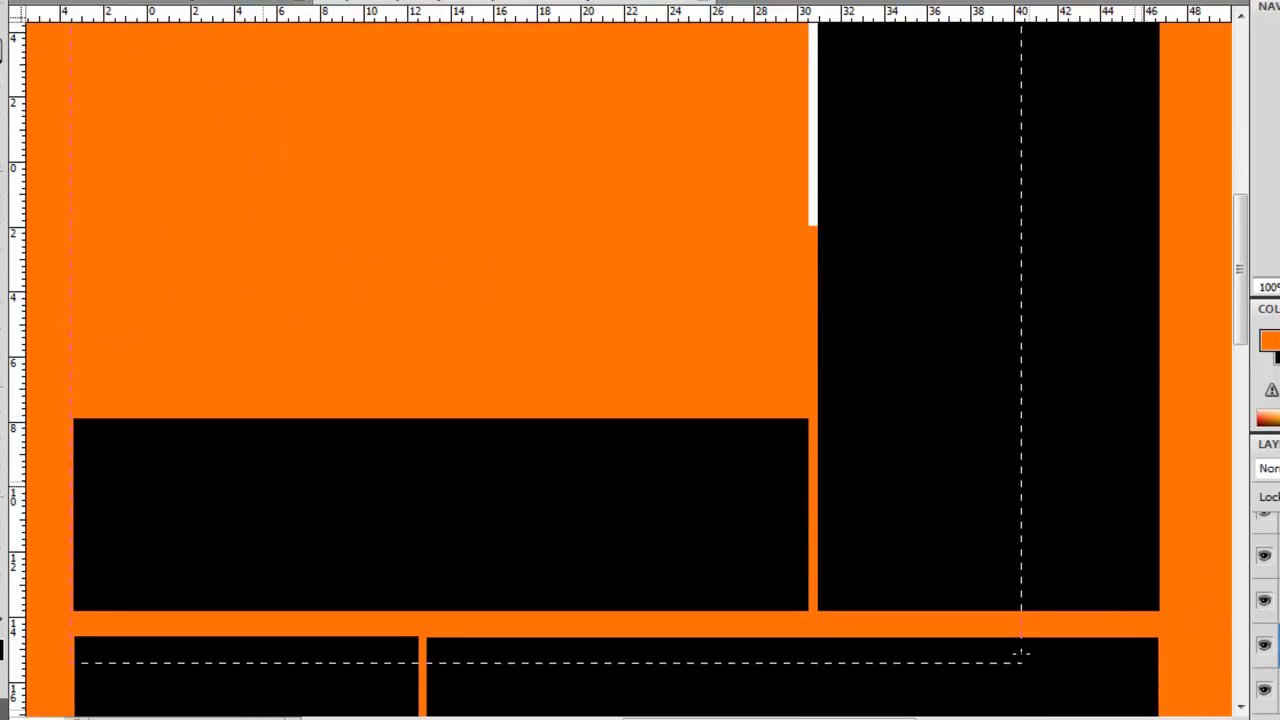
drag(1149, 622, 1169, 620)
scroll(289, 697, up, 5)
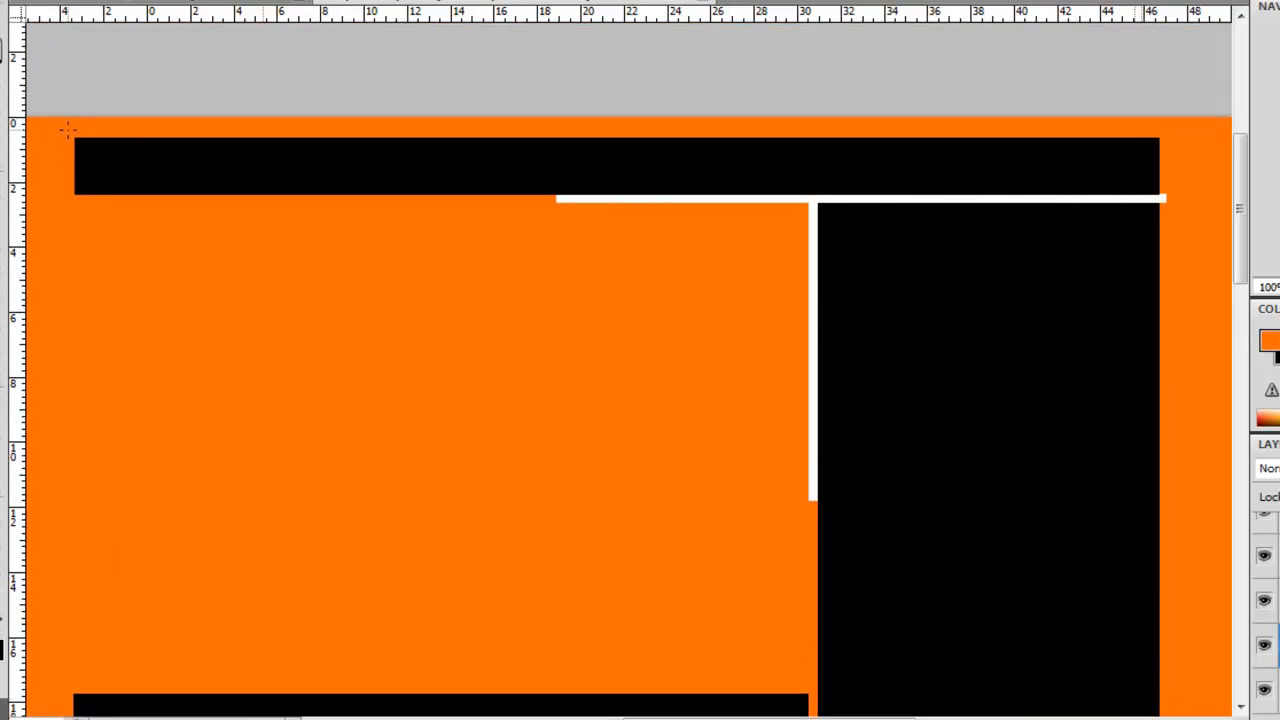
Select a rectangle around the header bar and upper boxes, leaving a thin margin outside their outer edges
drag(138, 210, 138, 210)
click(138, 210)
drag(290, 330, 1157, 596)
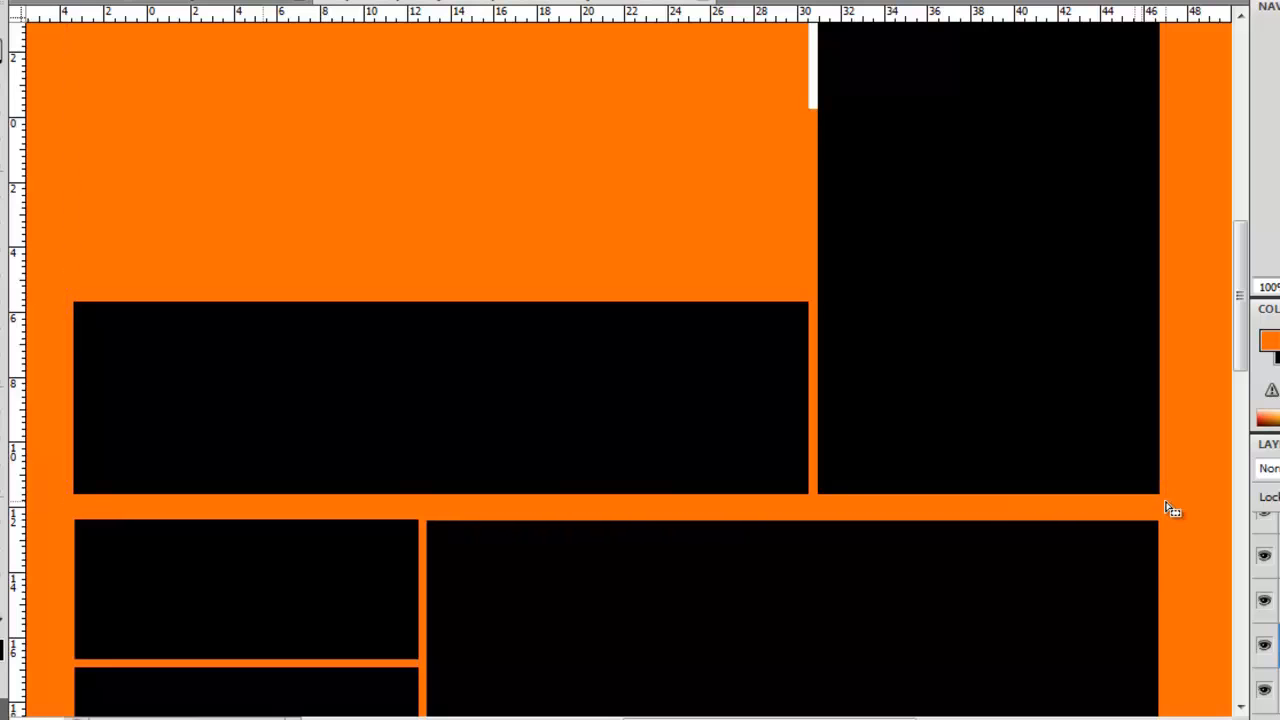
drag(1172, 510, 1166, 500)
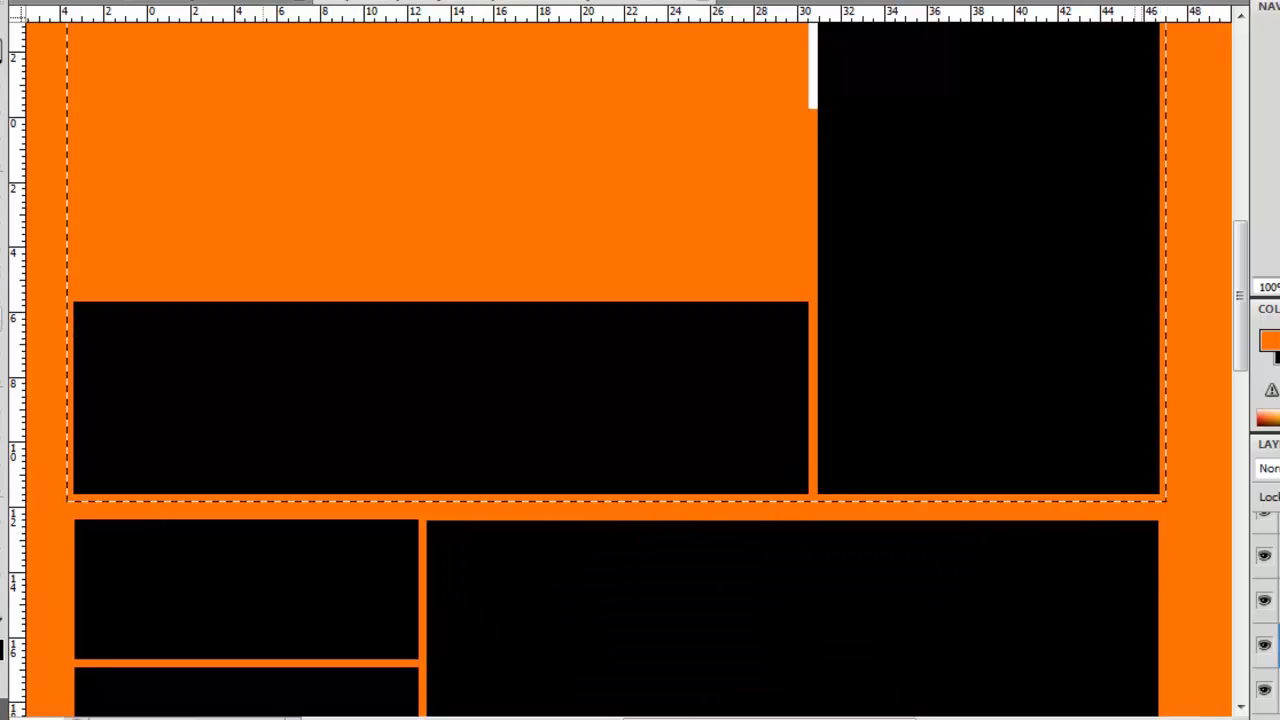
Fill the selected area on Layer 14 with white using the Paint Bucket Tool and deselect it
click(30, 342)
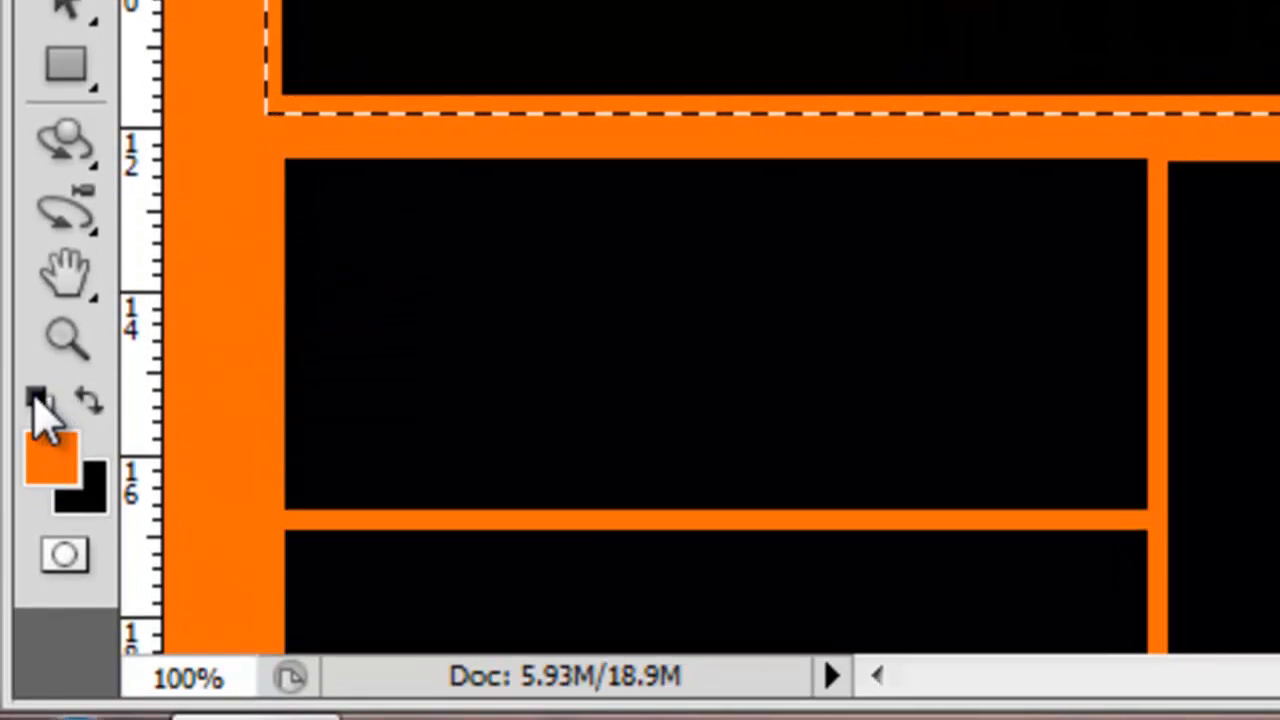
click(40, 400)
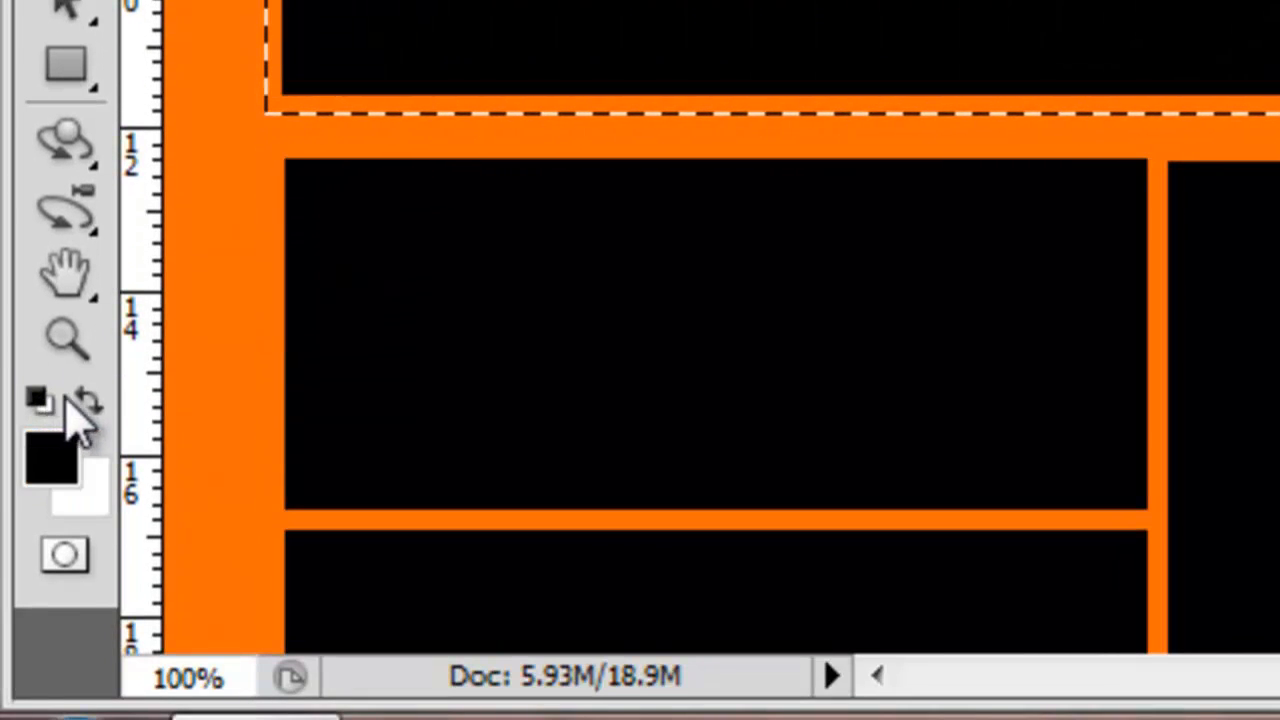
click(90, 408)
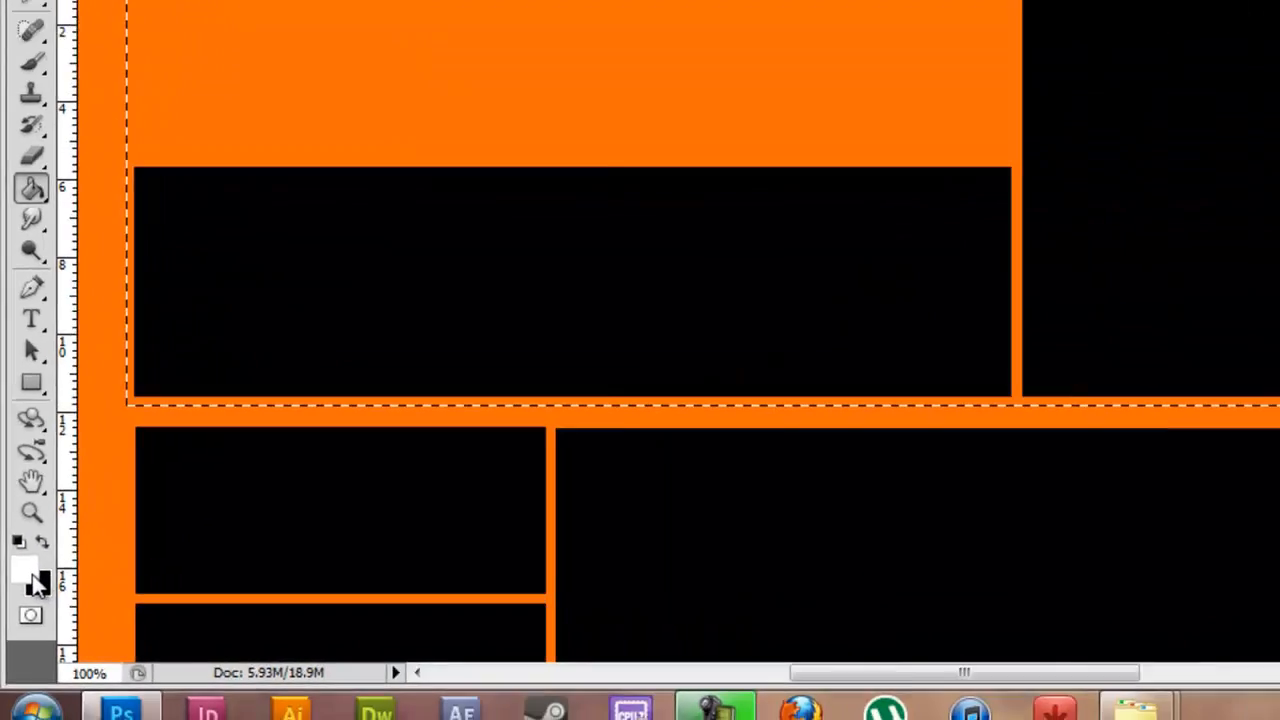
click(471, 107)
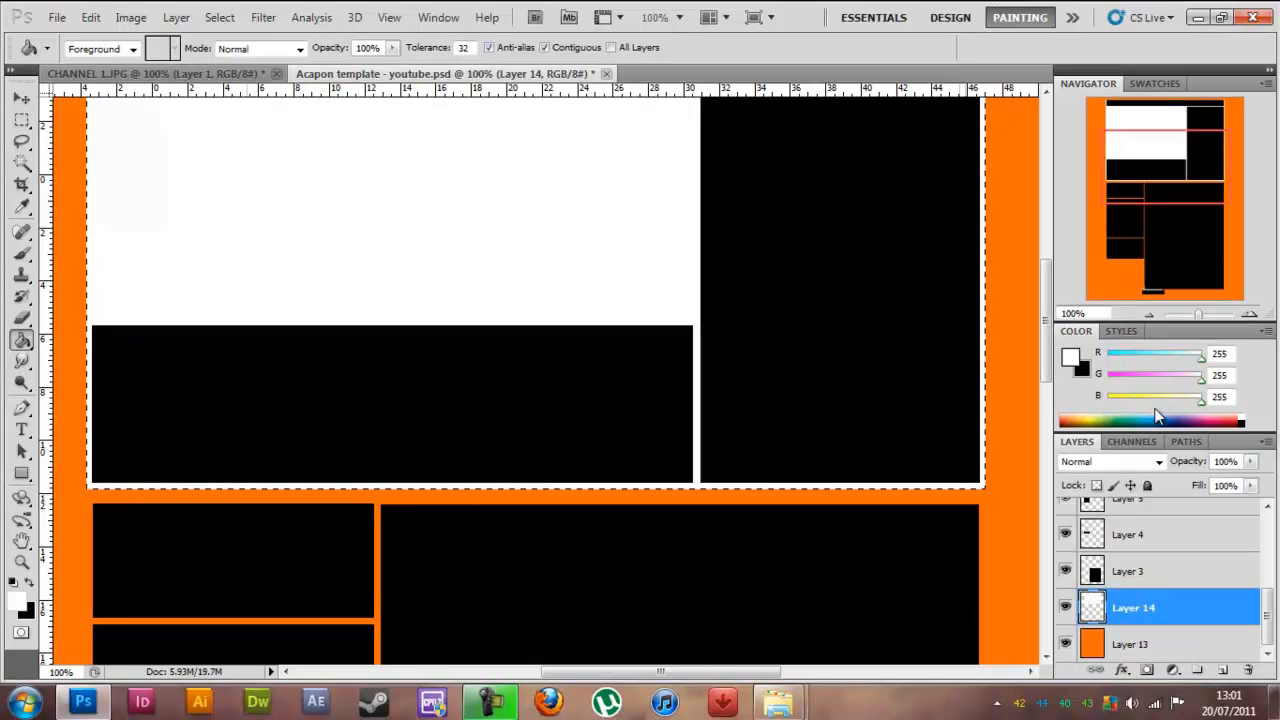
drag(1045, 370, 1045, 314)
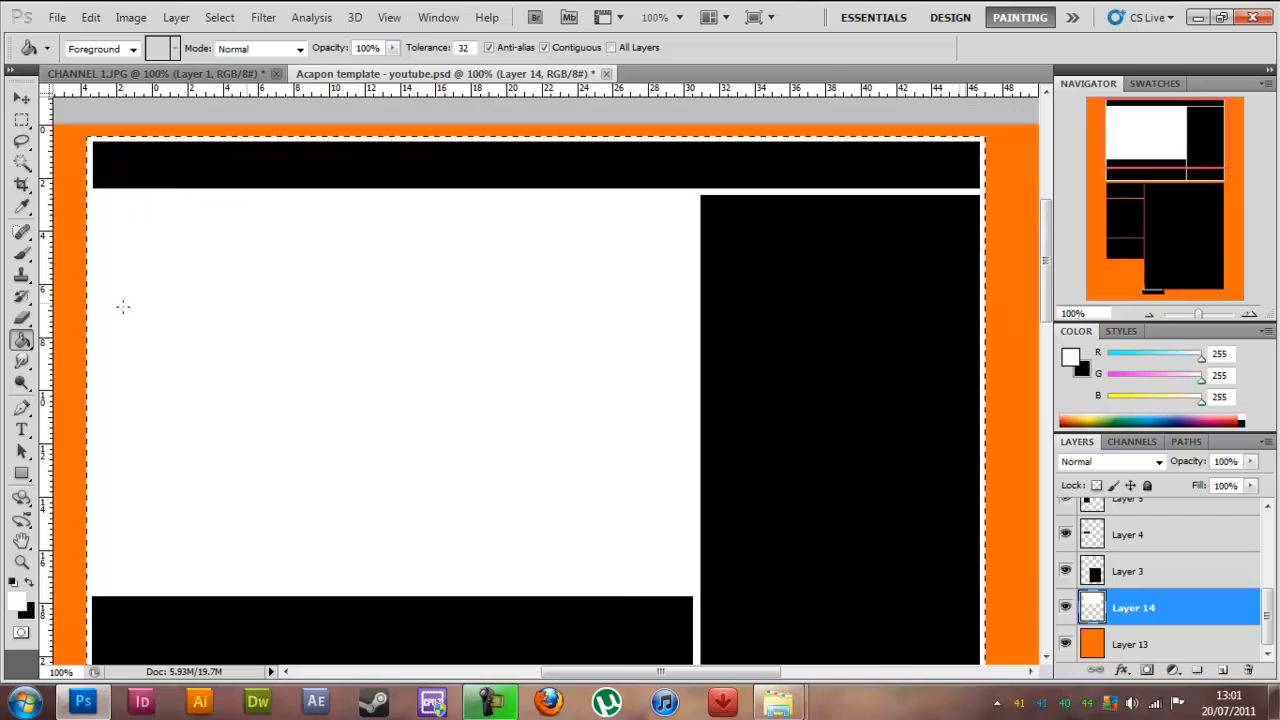
drag(1047, 217, 1049, 282)
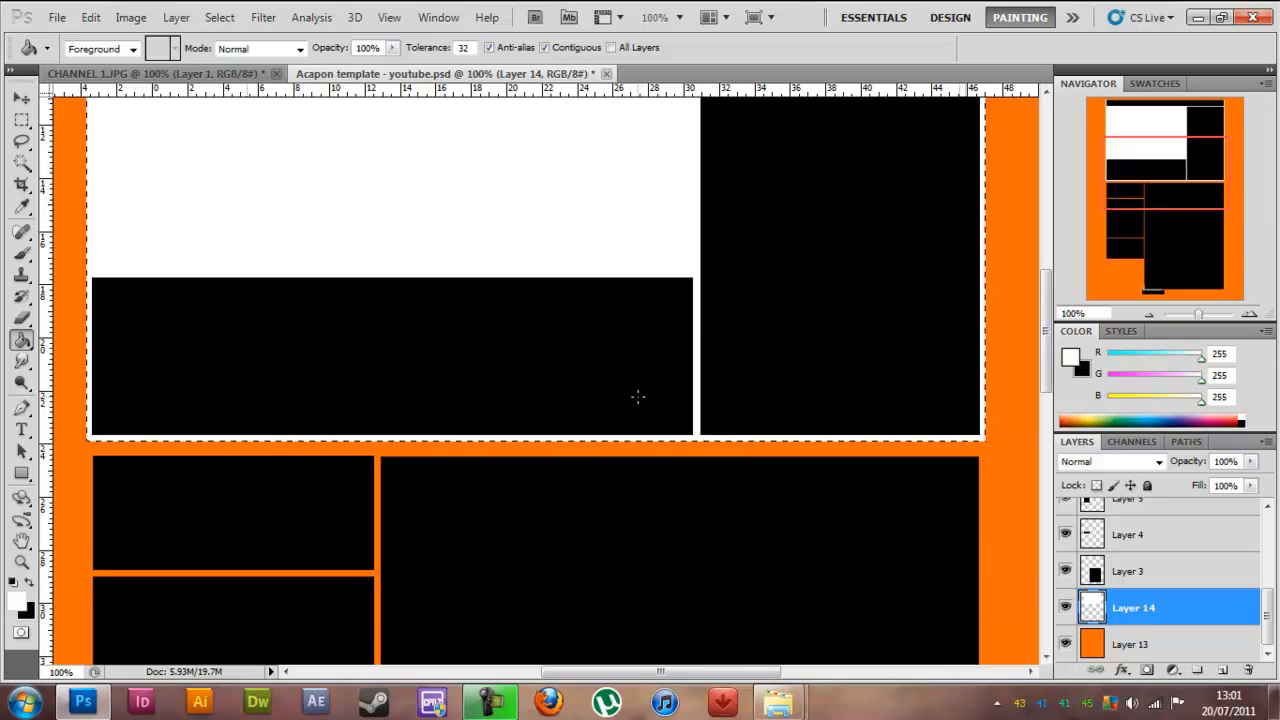
key(ctrl+d)
drag(1047, 324, 1048, 294)
key(ctrl+minus)
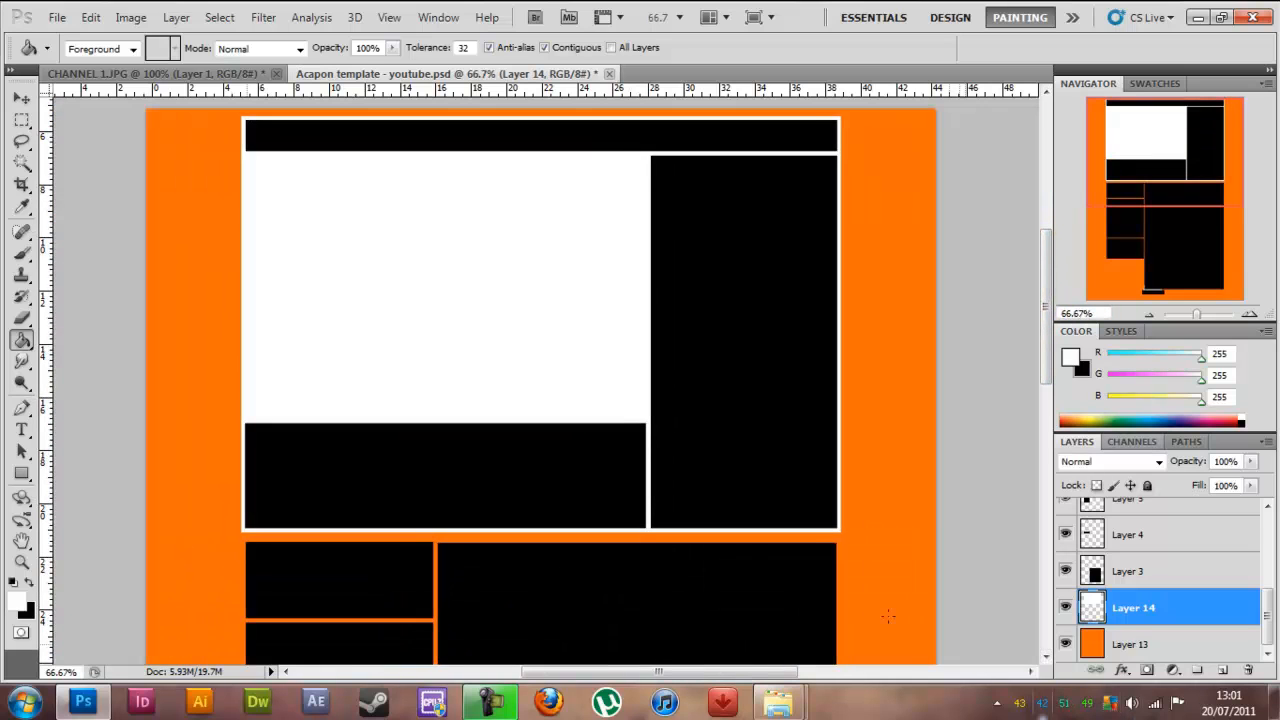
scroll(761, 539, down, 2)
scroll(677, 497, down, 7)
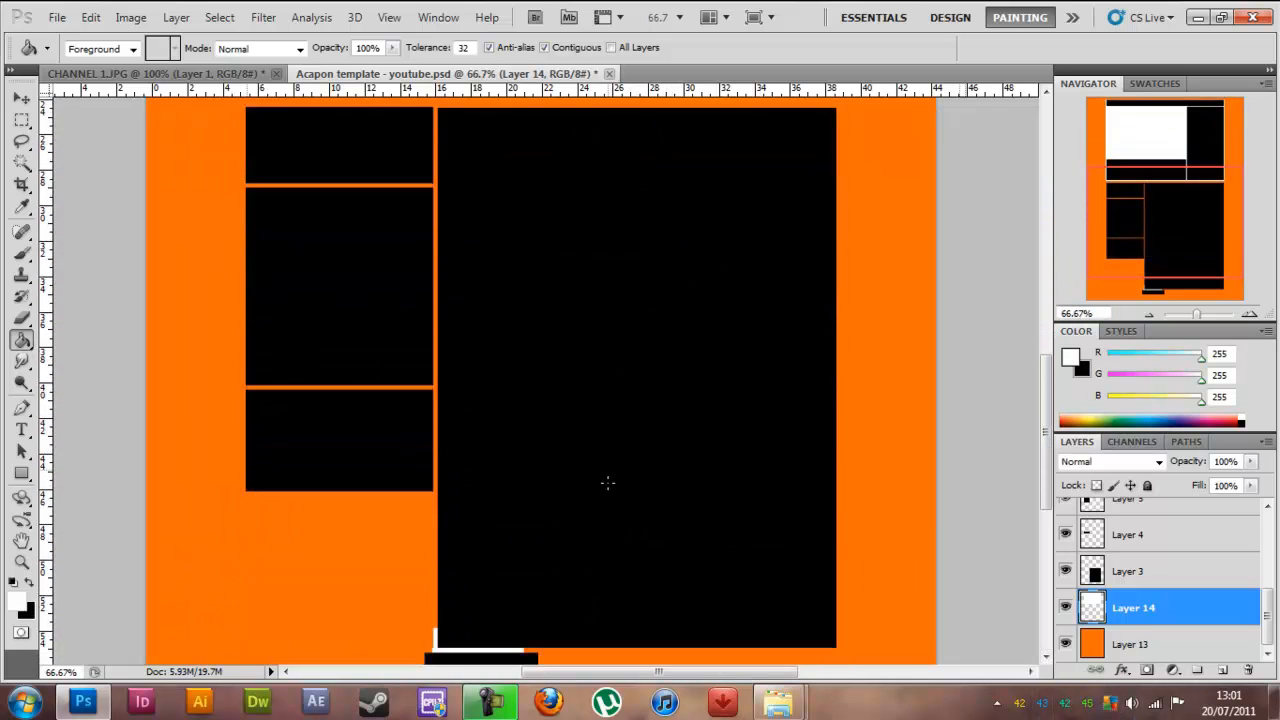
Add a new layer directly above Layer 14 for the white area behind the lower boxes
scroll(530, 420, up, 2)
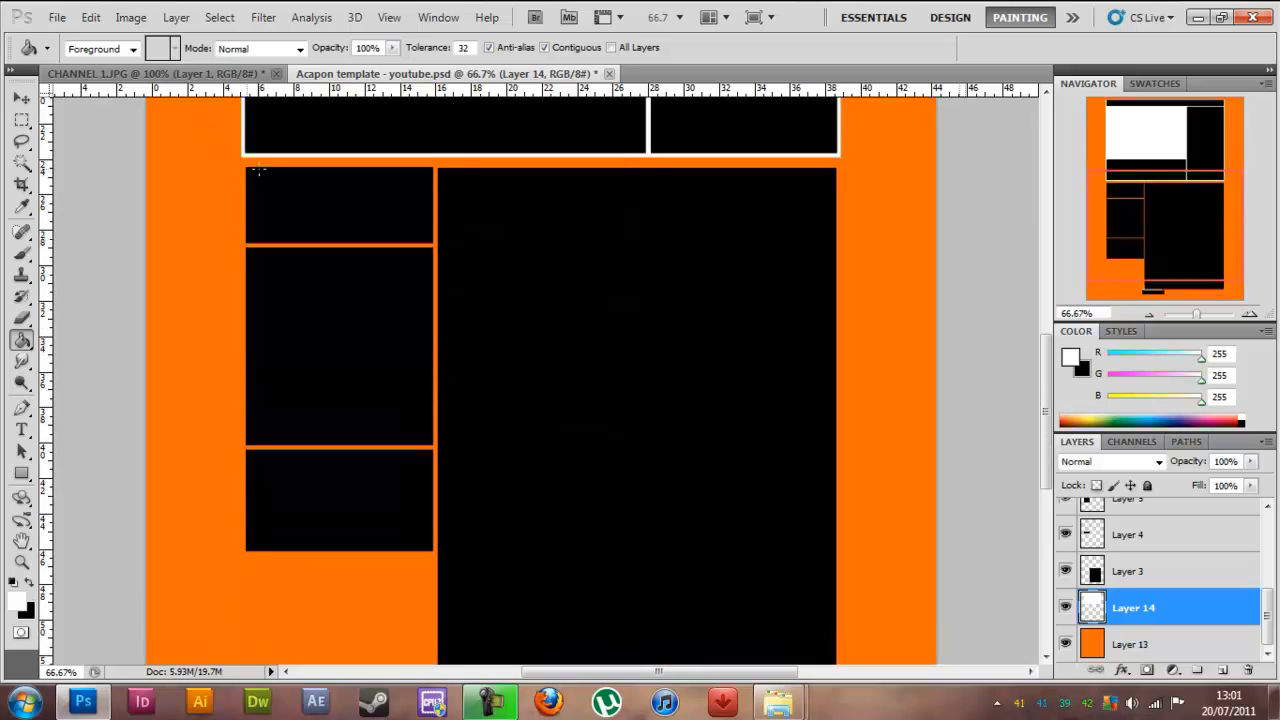
key(ctrl+plus)
key(ctrl+plus)
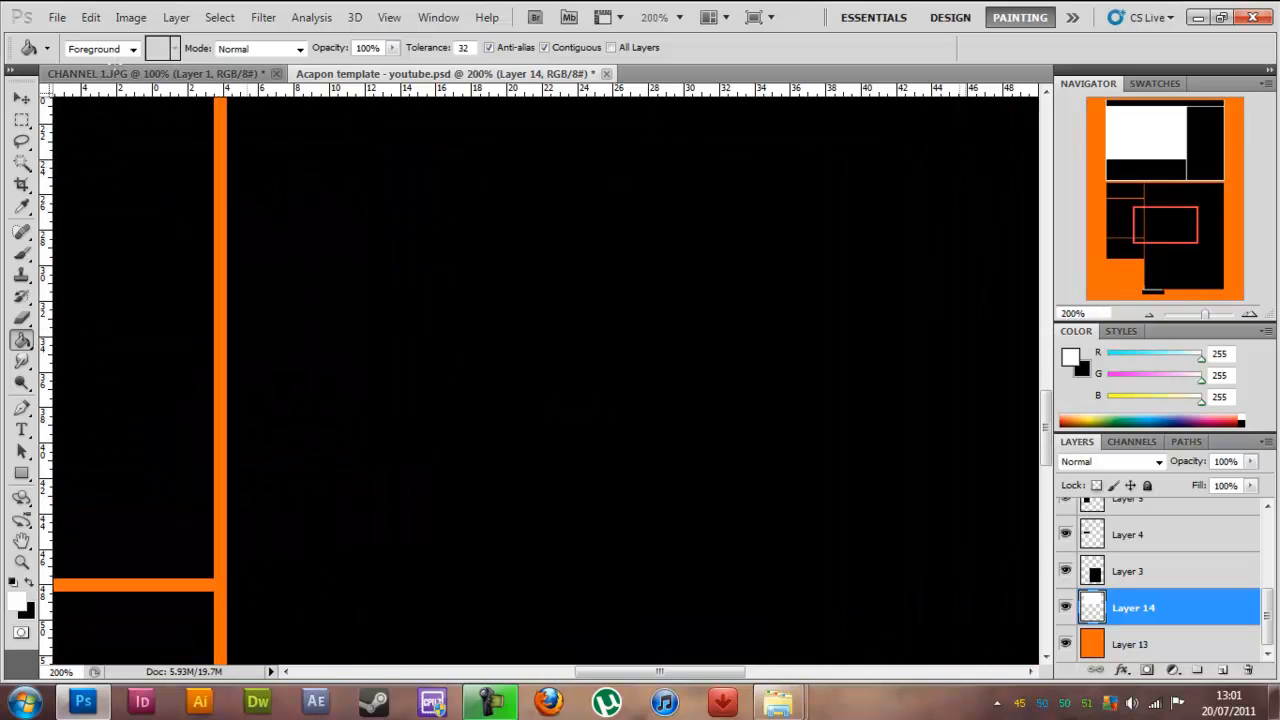
scroll(397, 540, up, 5)
scroll(400, 528, up, 5)
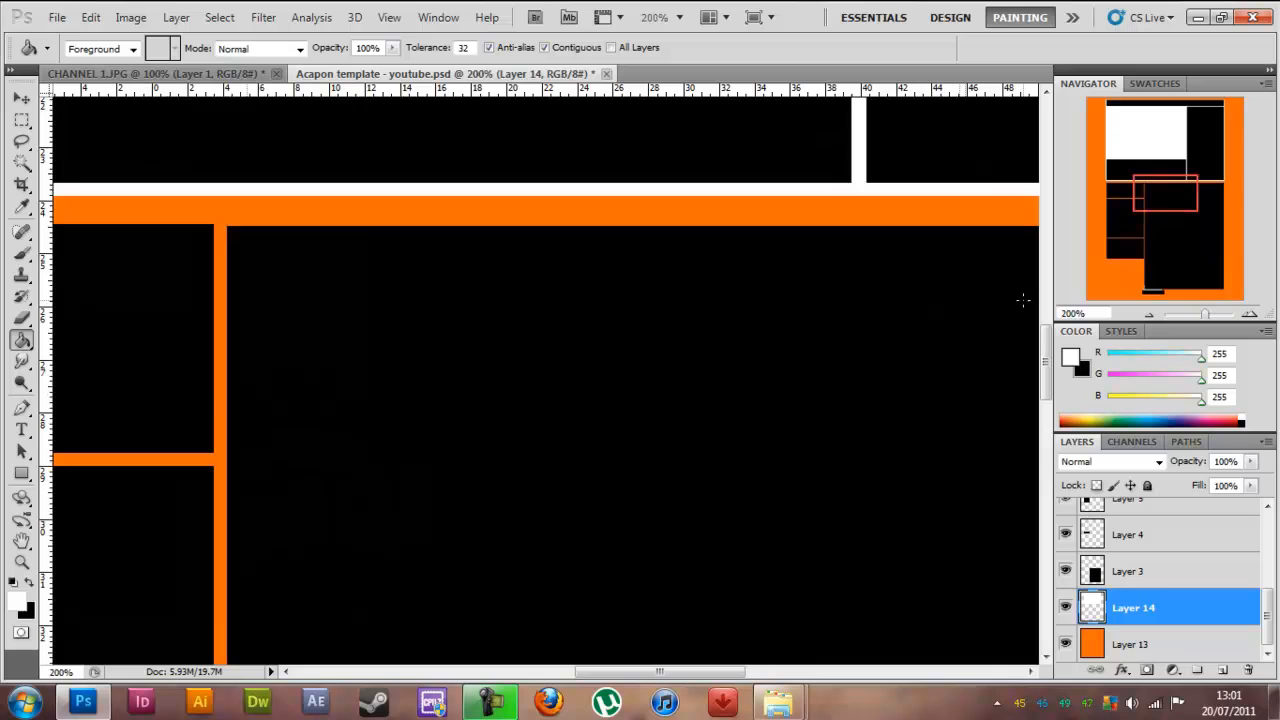
drag(695, 671, 576, 671)
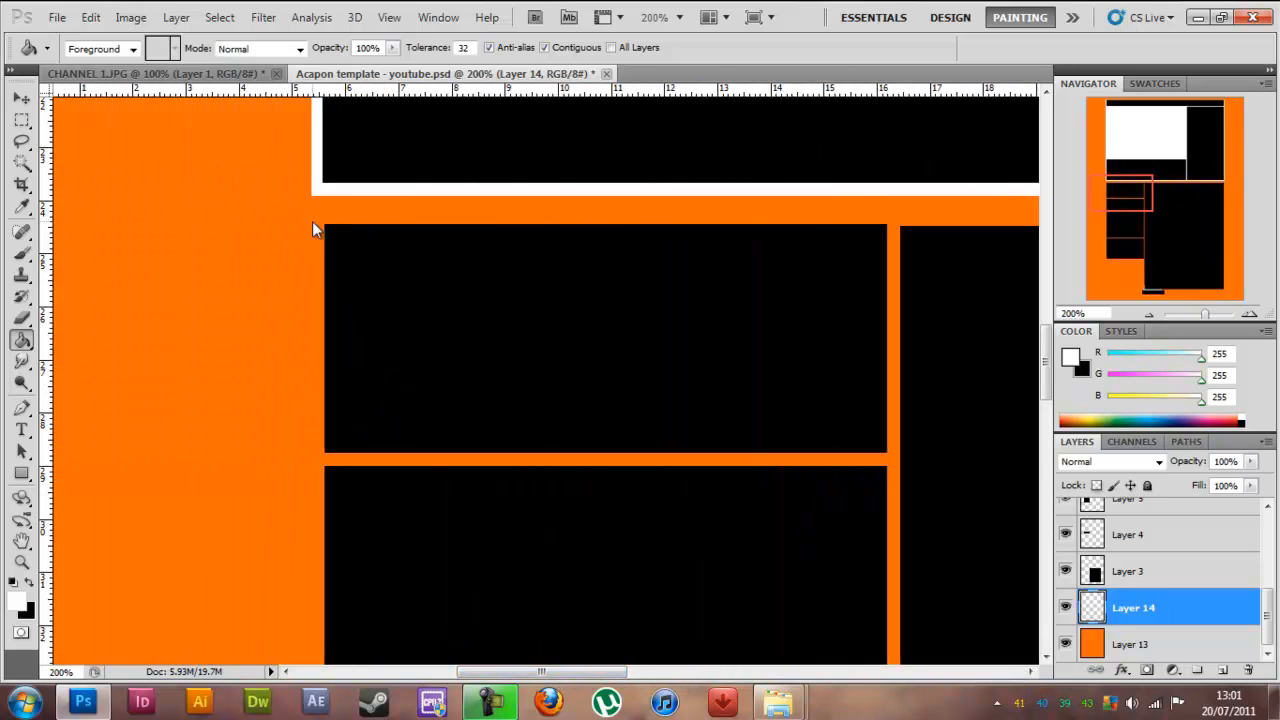
click(338, 249)
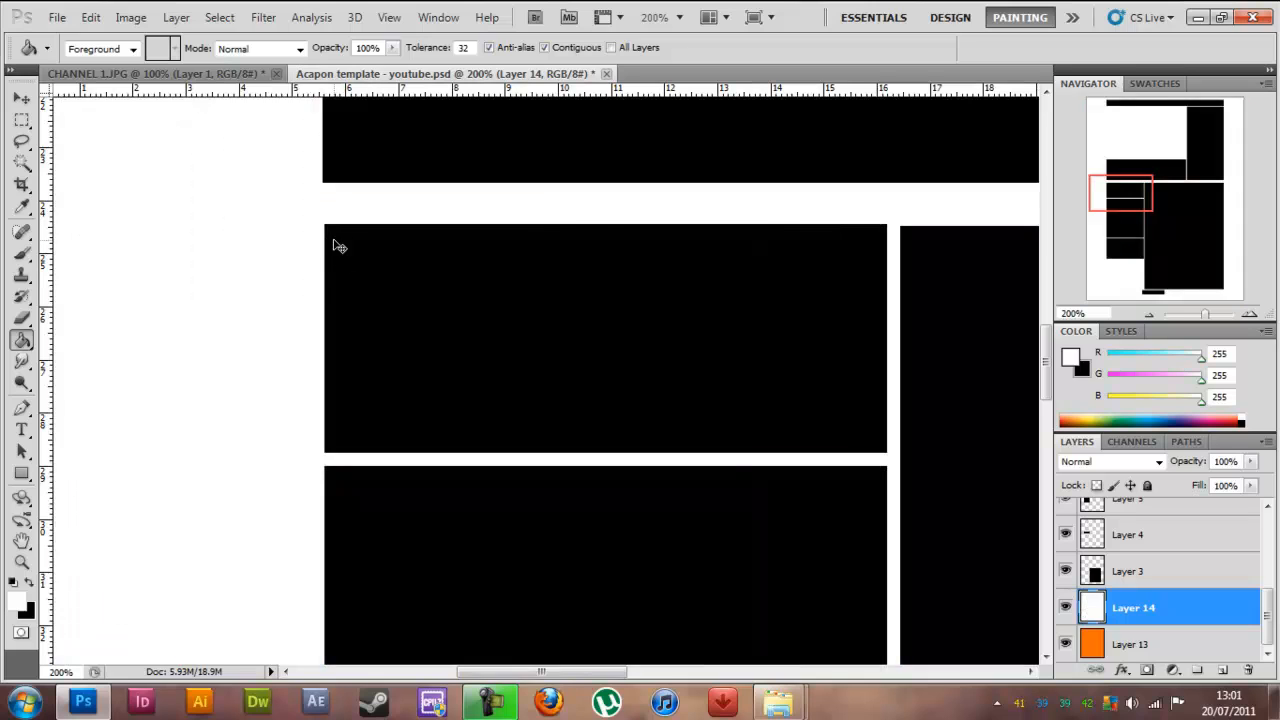
key(ctrl+z)
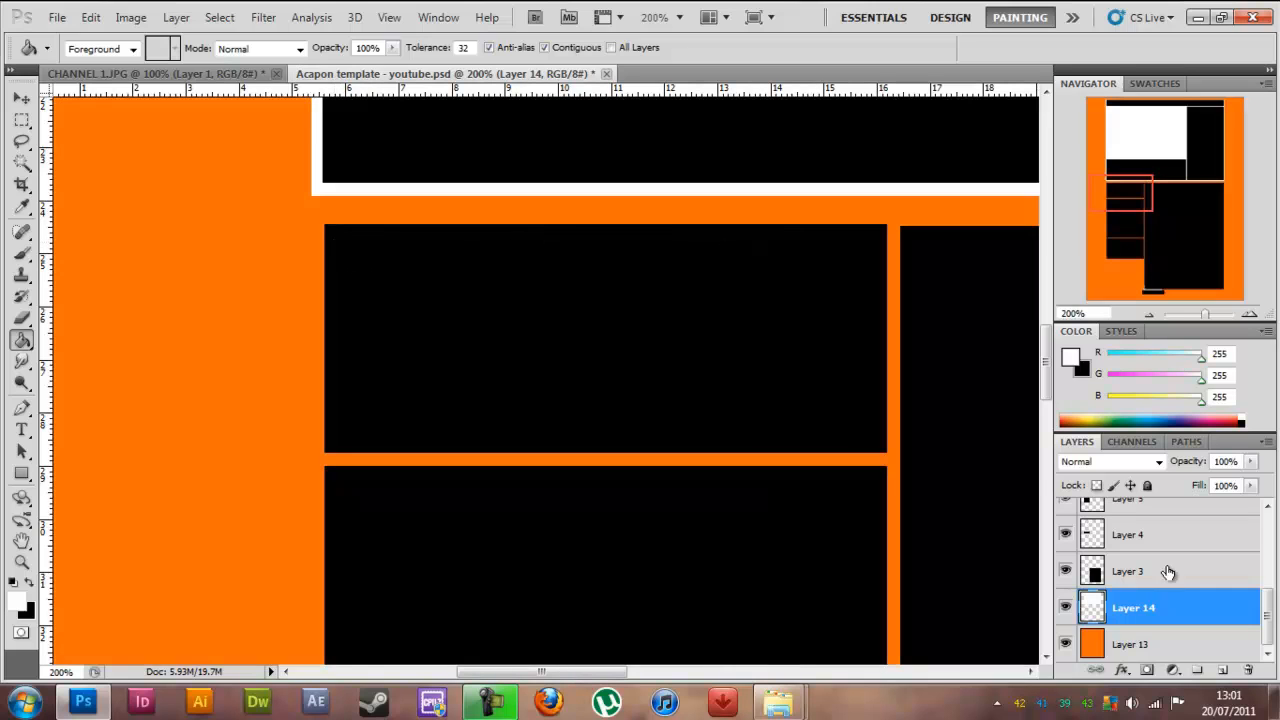
click(1222, 669)
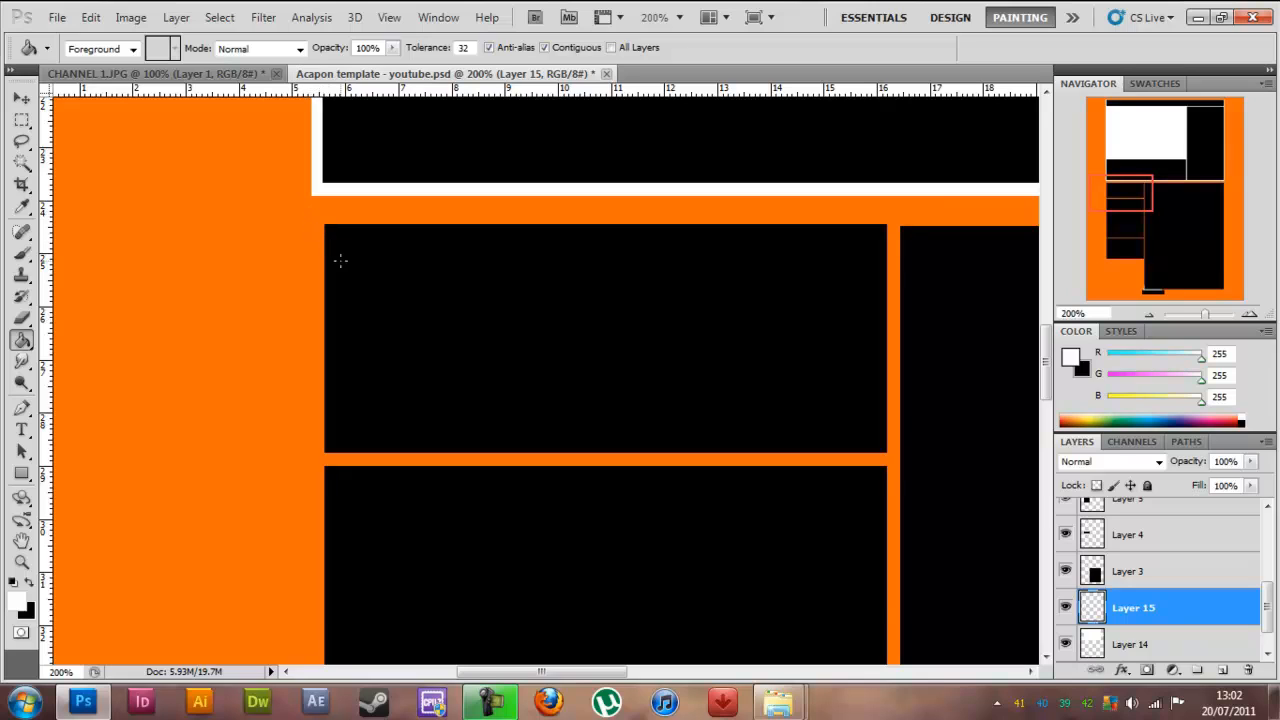
Select a rectangle around all the lower boxes on Layer 15, leaving a thin margin outside their outer edges
click(376, 293)
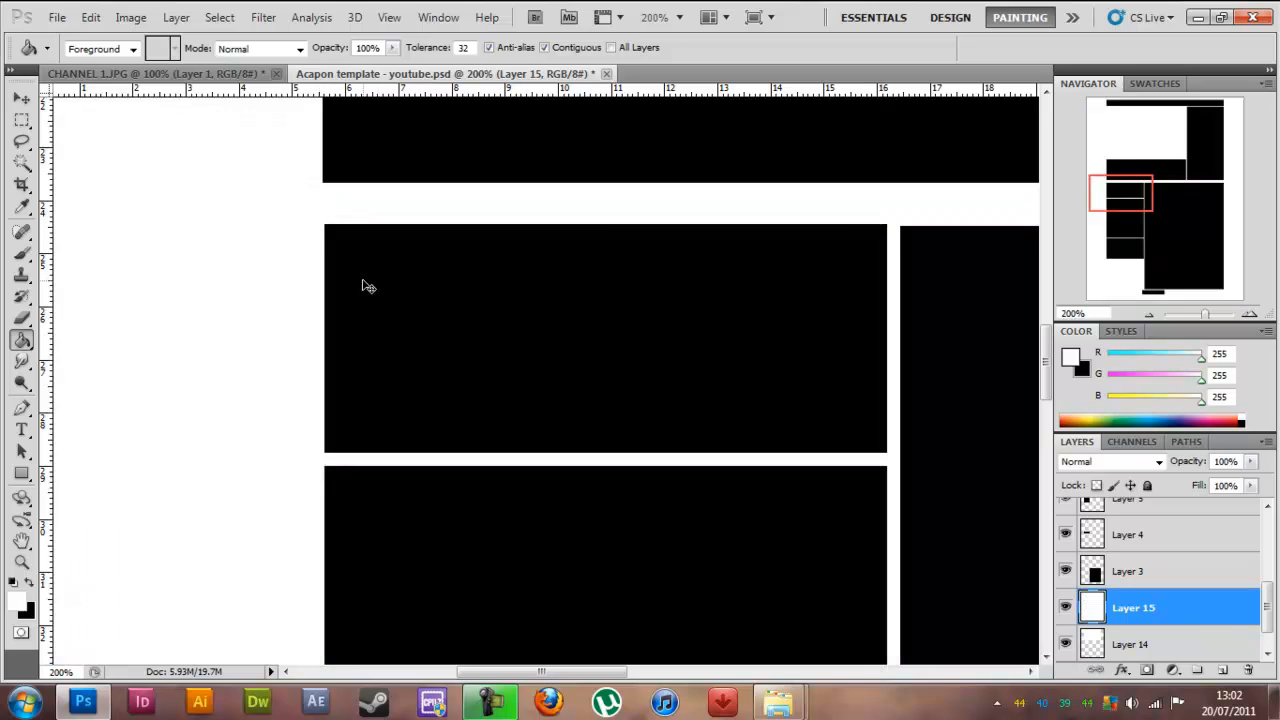
key(ctrl+z)
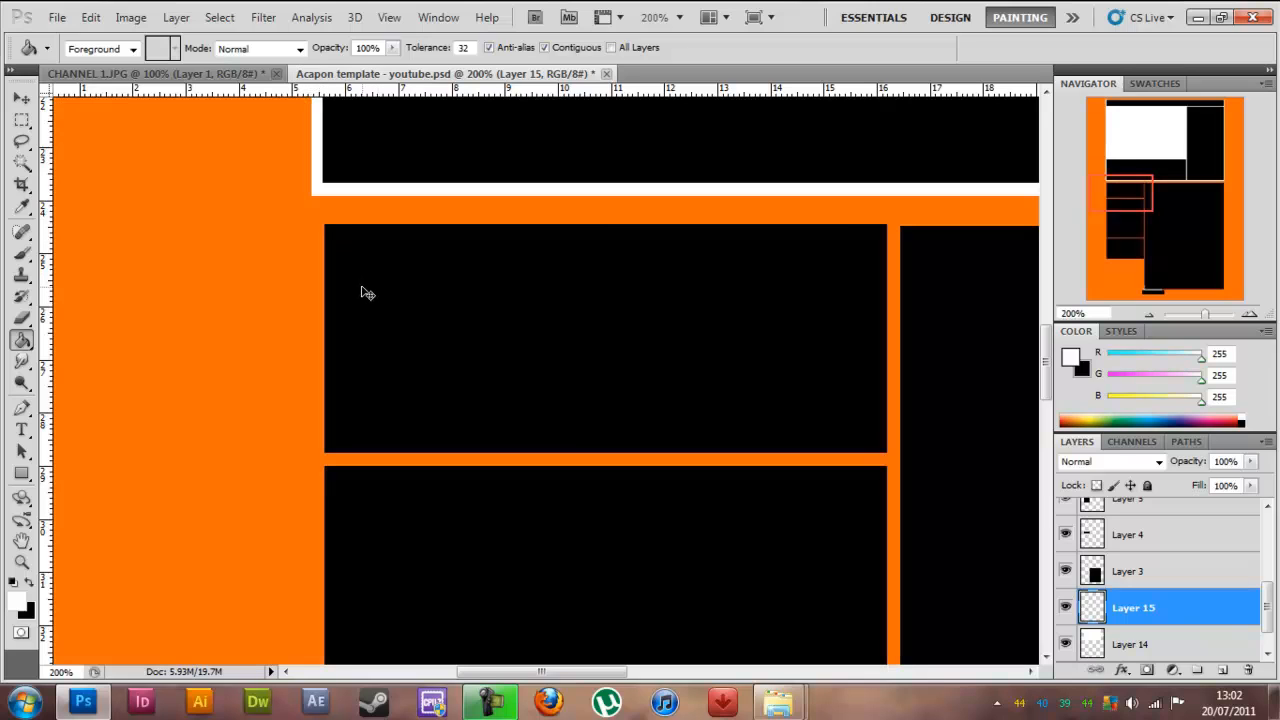
click(22, 119)
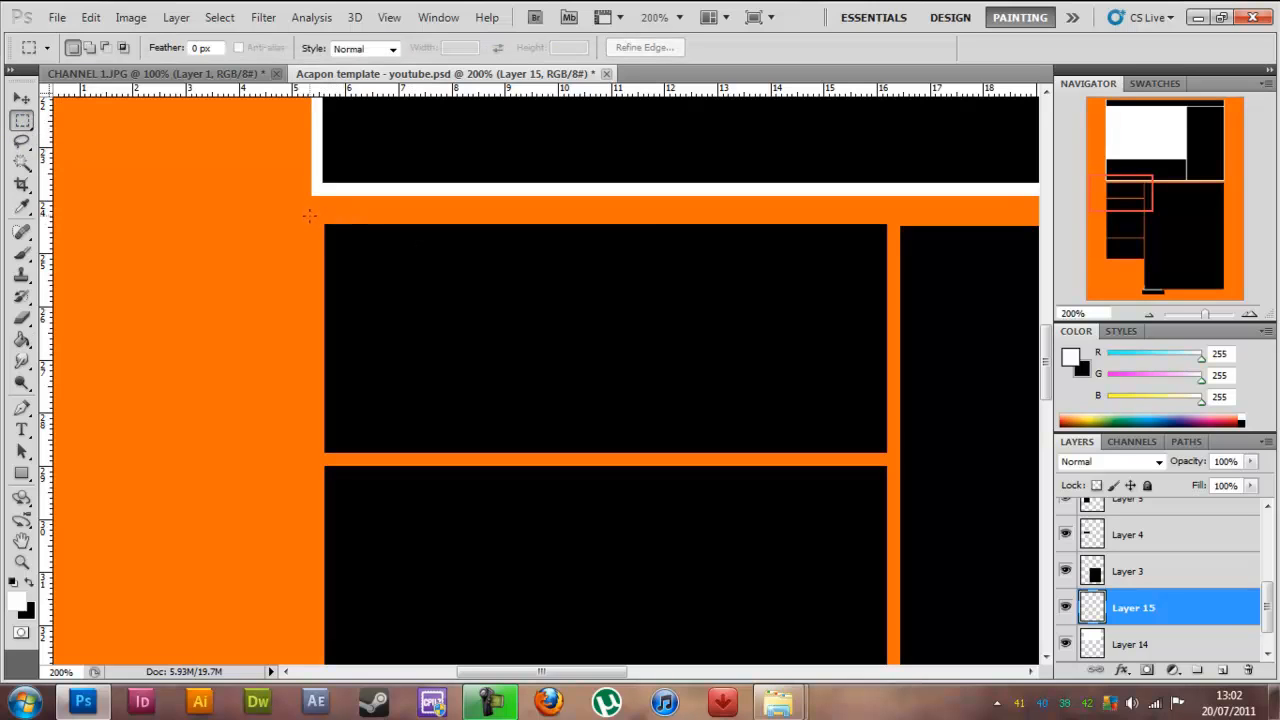
drag(325, 225, 400, 286)
click(311, 219)
drag(399, 293, 400, 292)
click(342, 249)
drag(380, 291, 450, 330)
mouse_move(724, 546)
mouse_down()
mouse_move(900, 680)
mouse_move(1055, 680)
mouse_move(800, 600)
mouse_move(737, 530)
mouse_up()
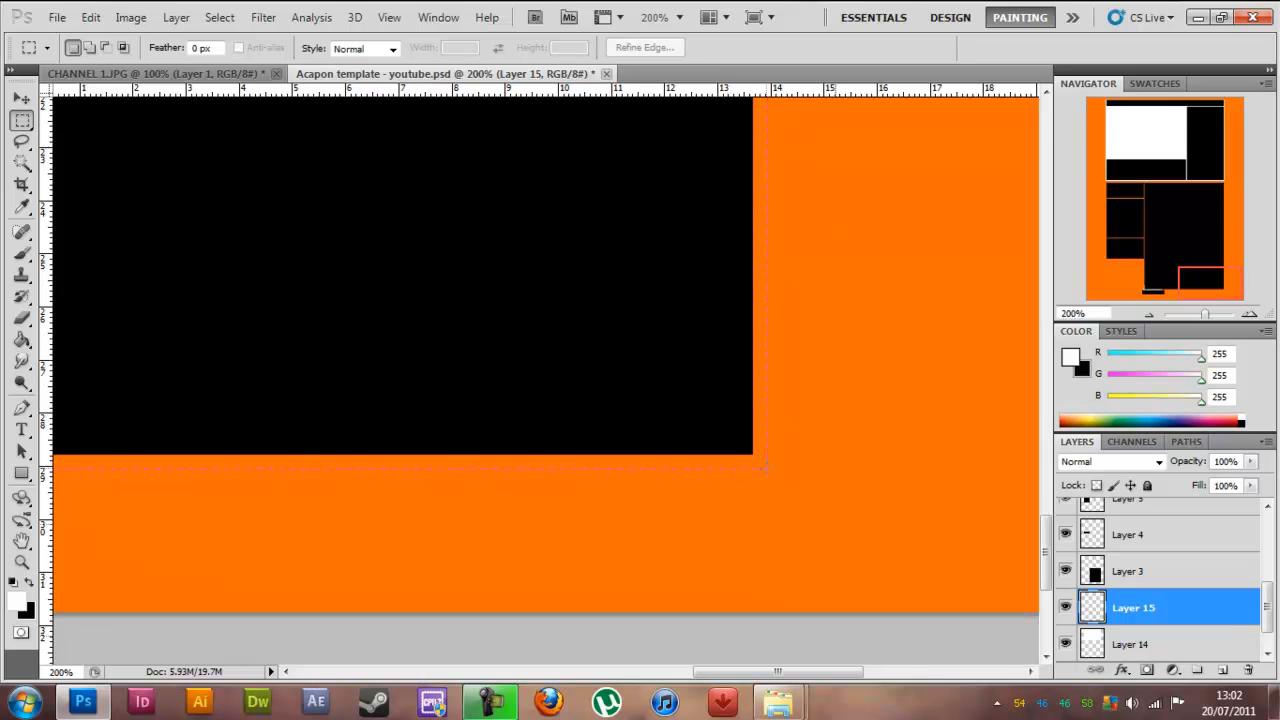
drag(773, 477, 767, 467)
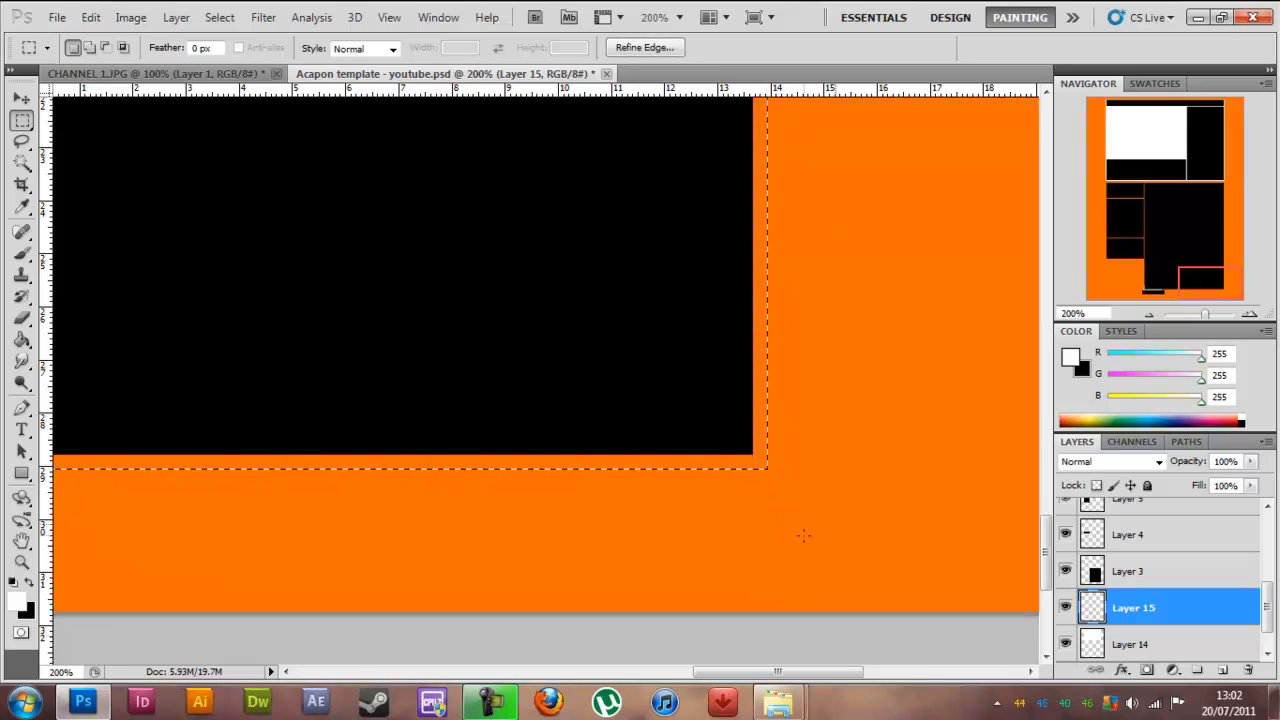
Fill the selected area on Layer 15 with white using the Paint Bucket Tool and deselect it
click(22, 340)
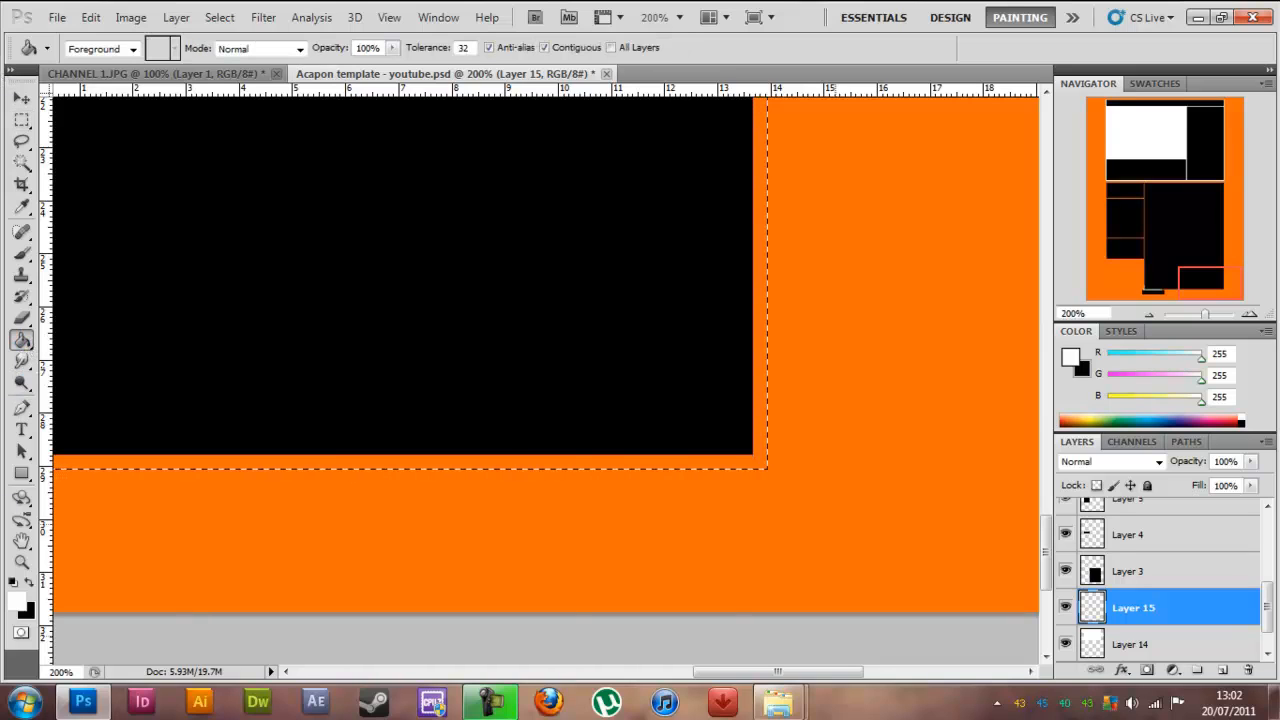
click(313, 349)
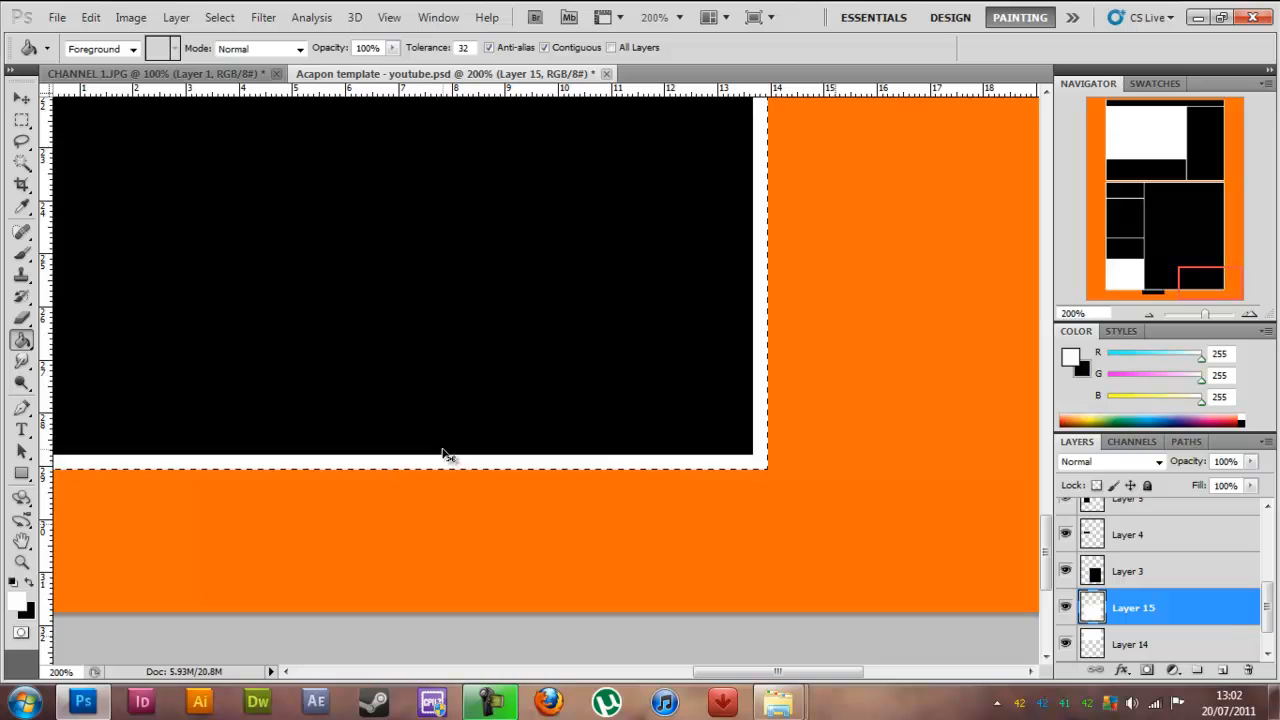
key(ctrl+minus)
key(ctrl+minus)
key(ctrl+minus)
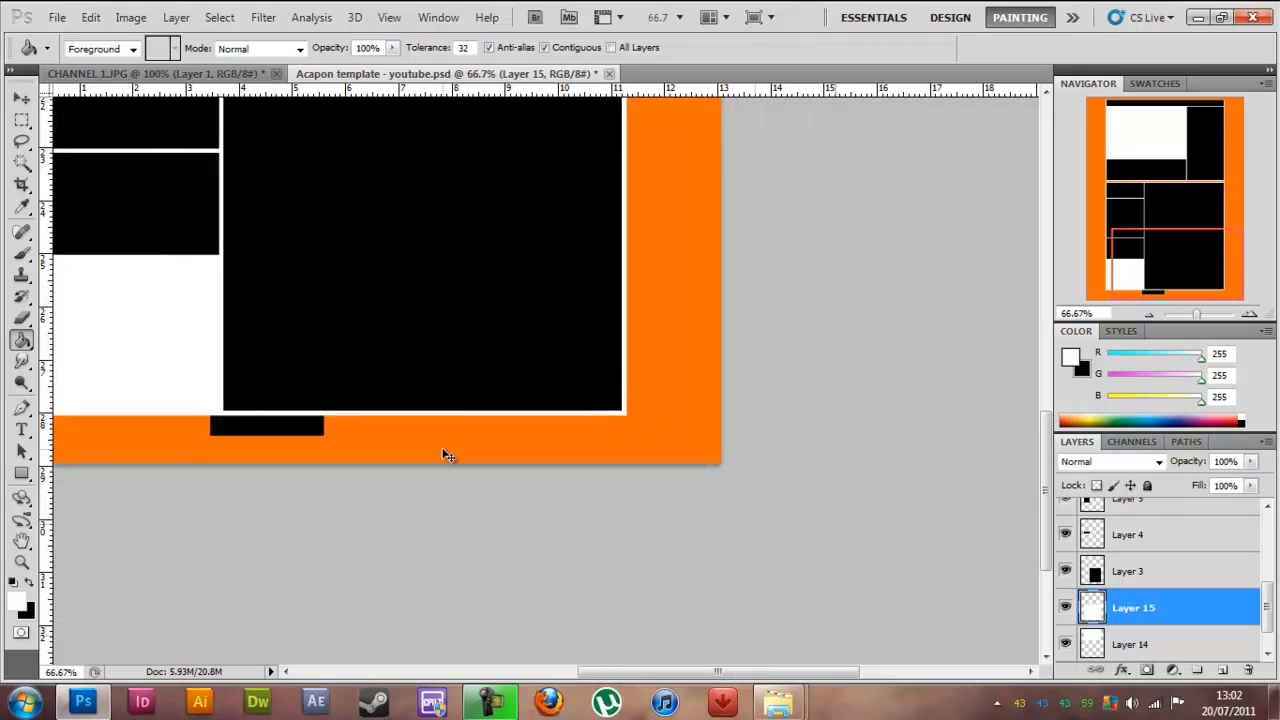
Select the small black box below the large lower box, delete it from Layer 3 and clear the selection
key(ctrl+minus)
key(ctrl+plus)
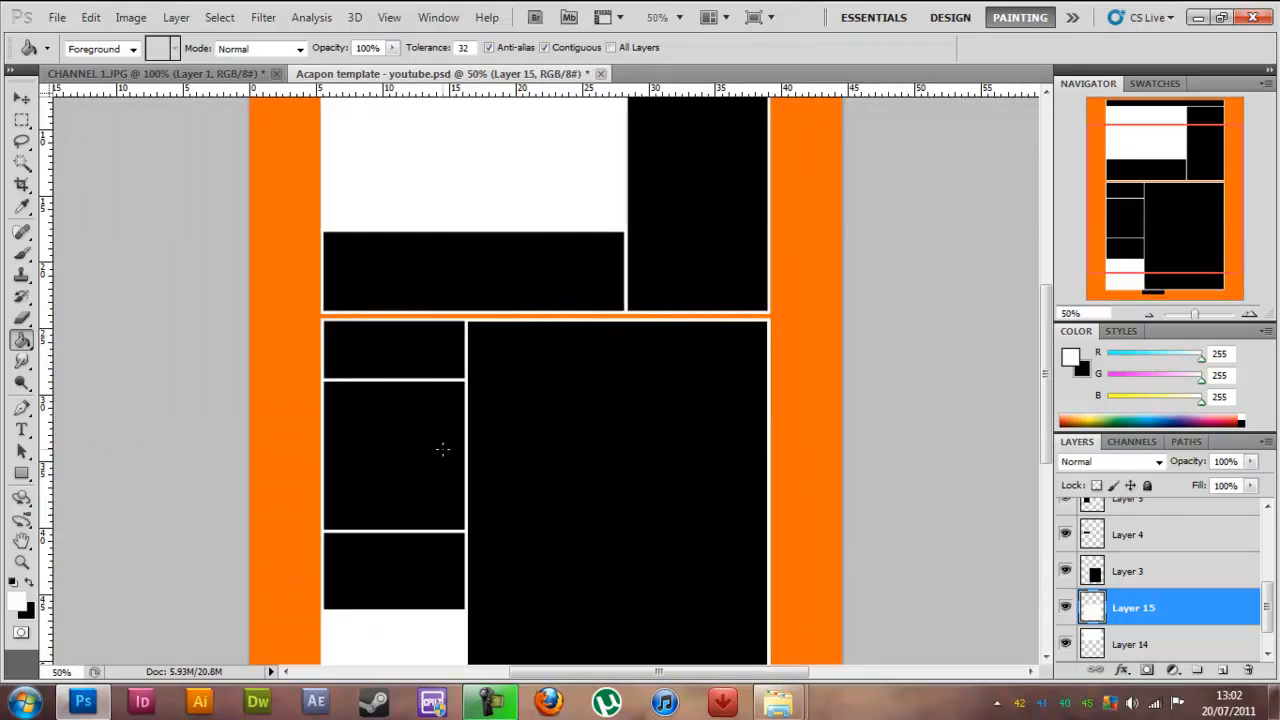
scroll(422, 446, down, 4)
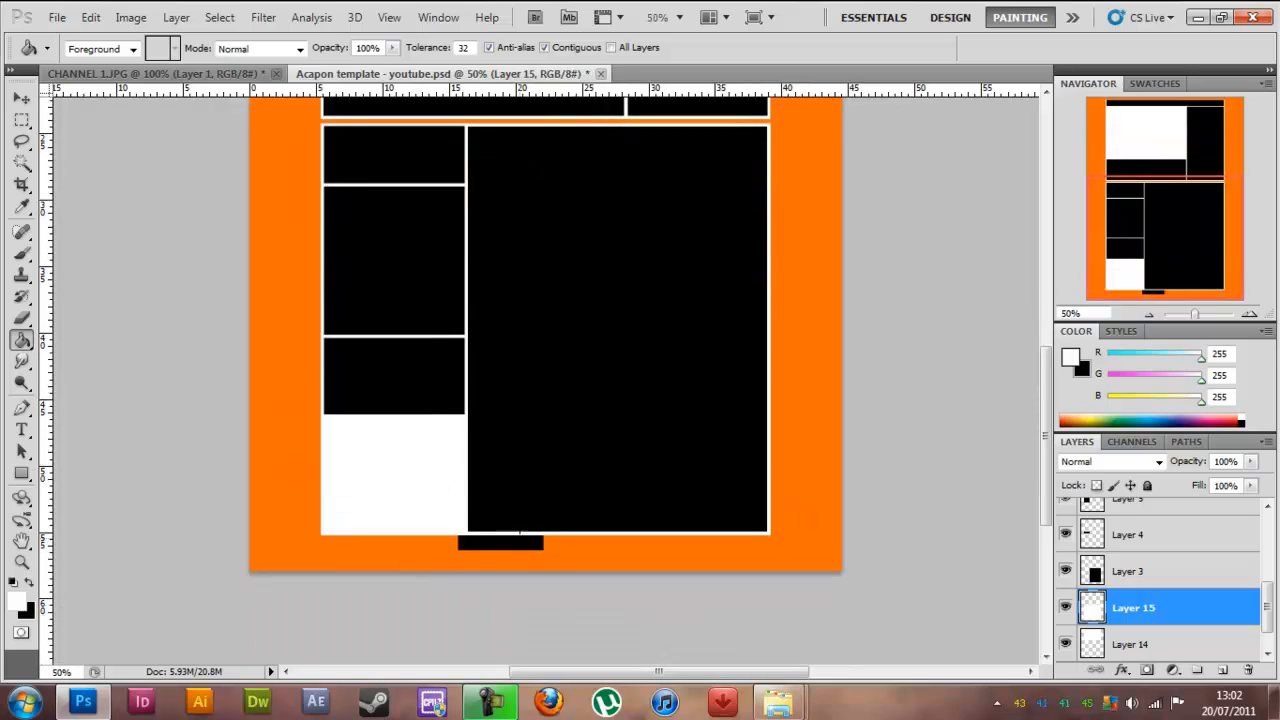
key(m)
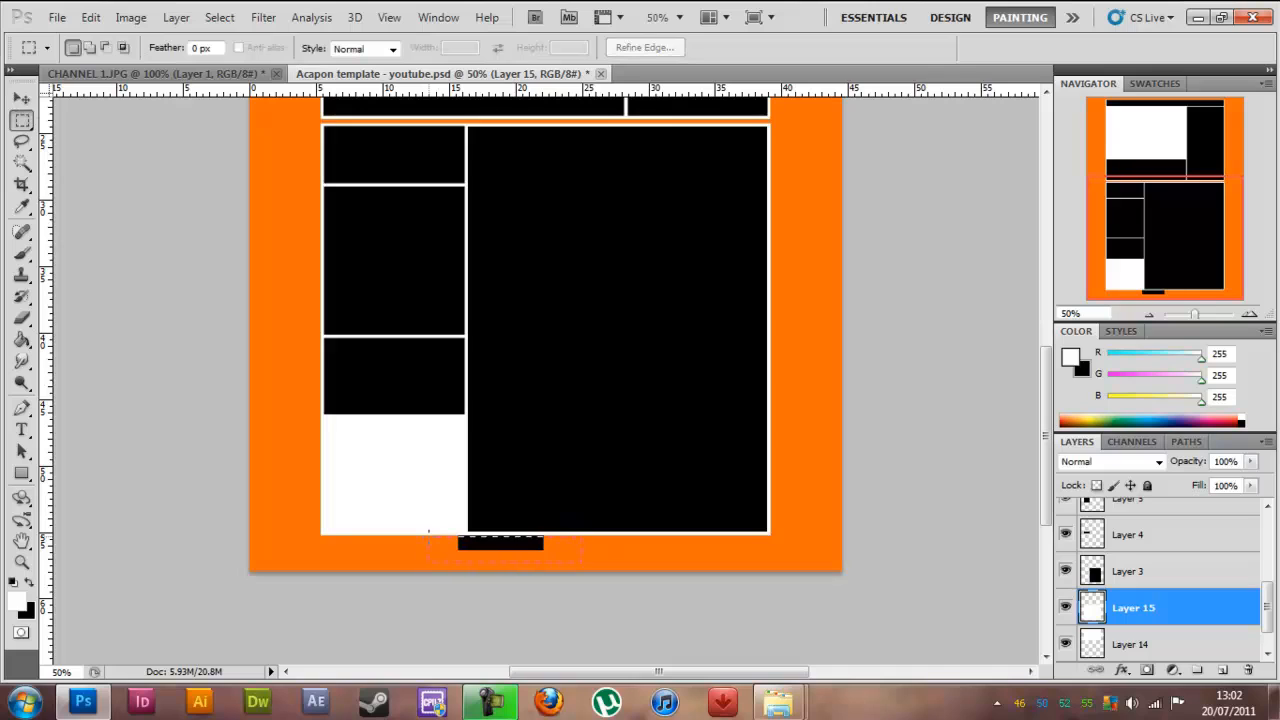
drag(428, 536, 427, 535)
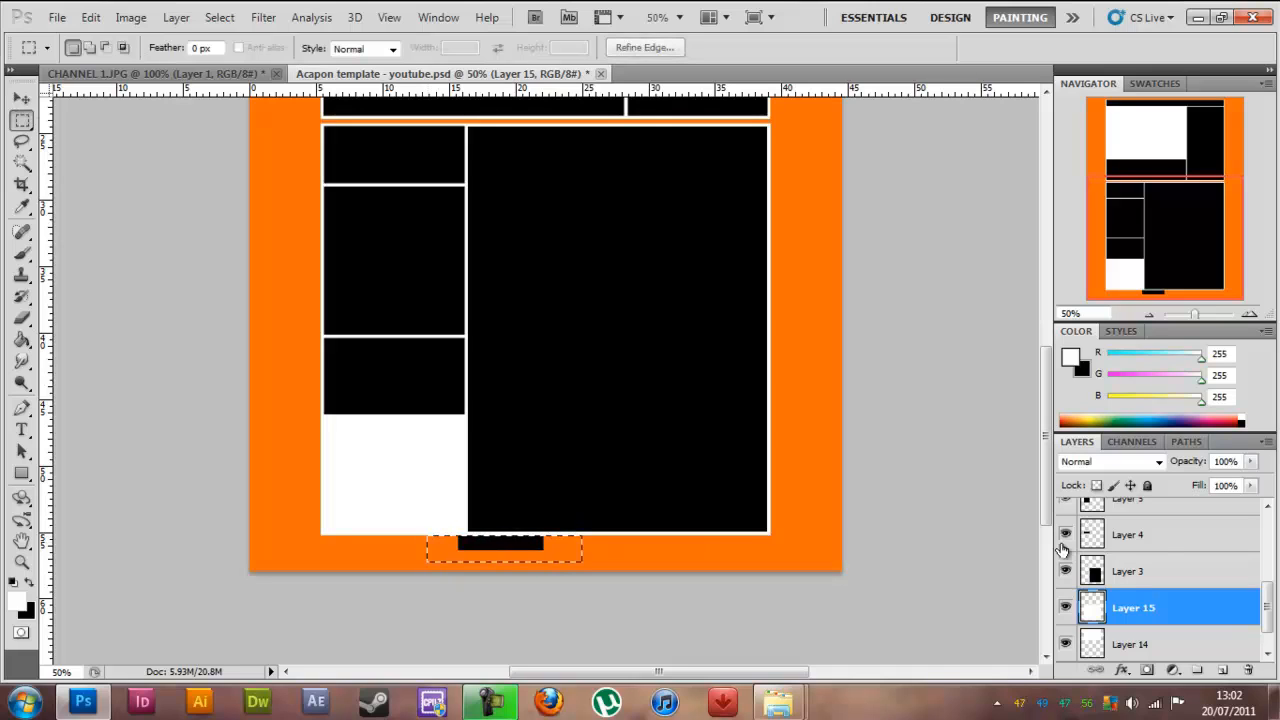
click(1155, 572)
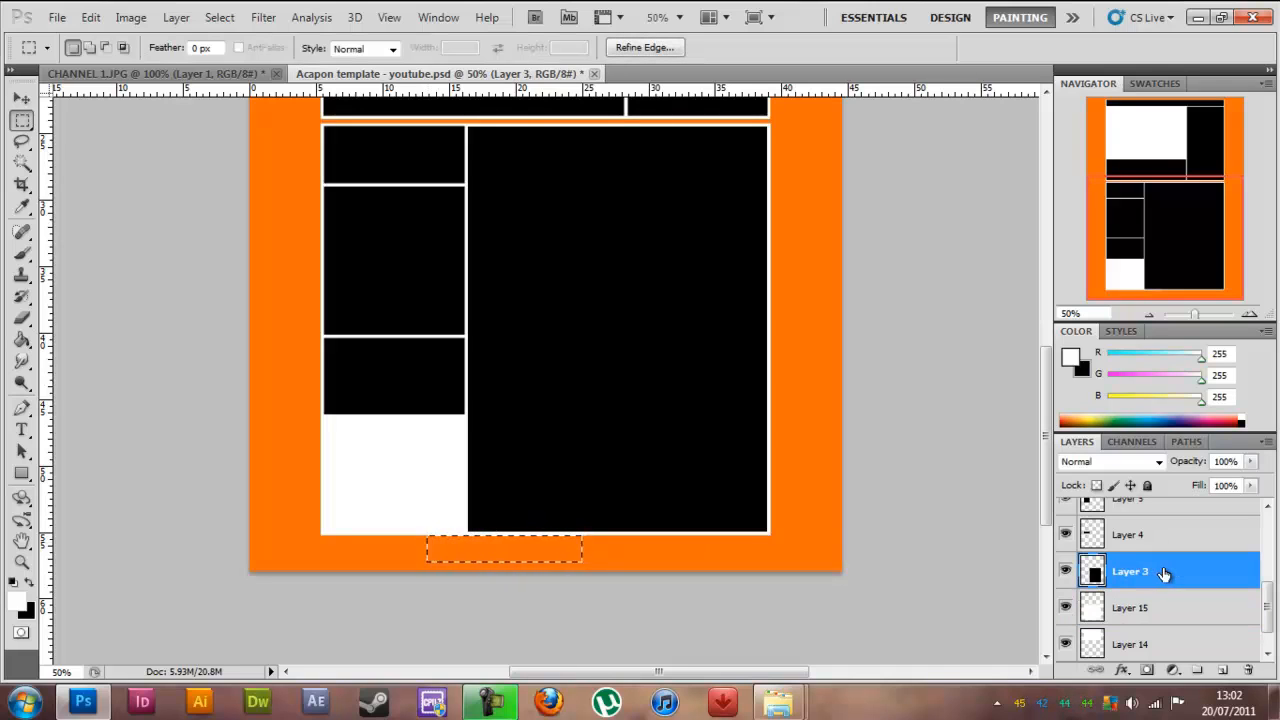
click(707, 461)
scroll(713, 417, up, 6)
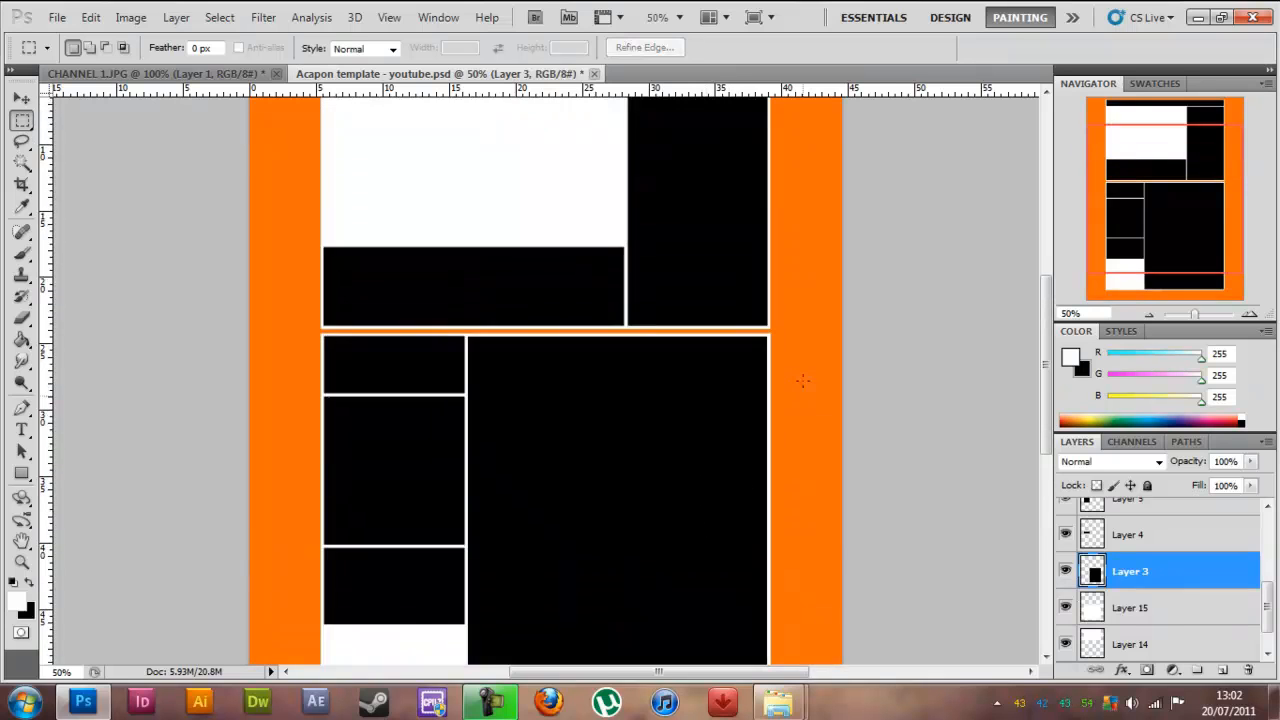
key(ctrl+minus)
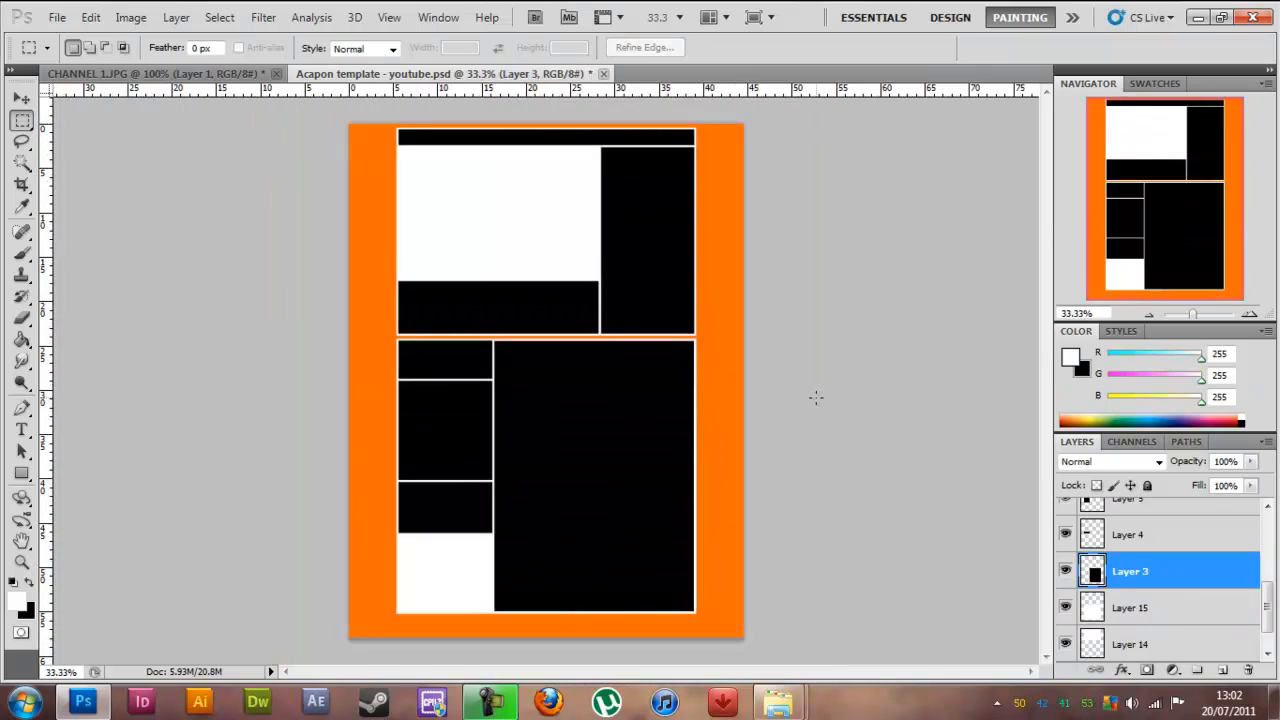
click(55, 17)
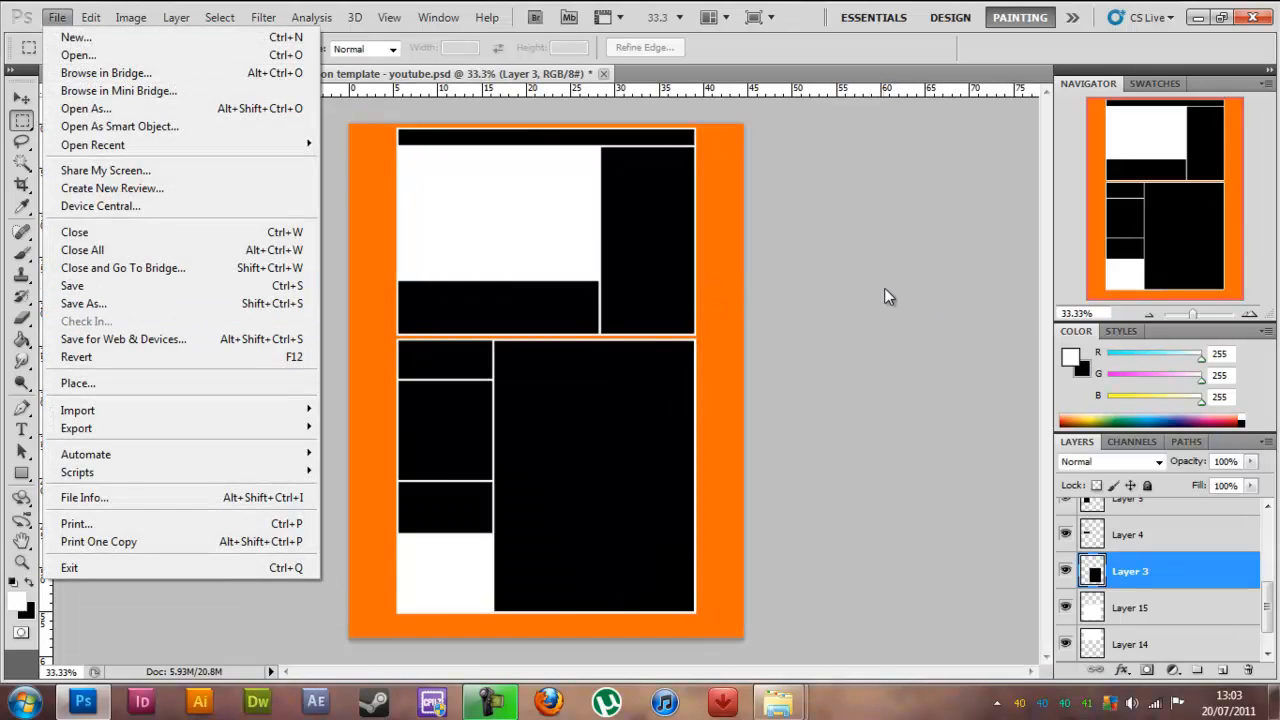
click(817, 300)
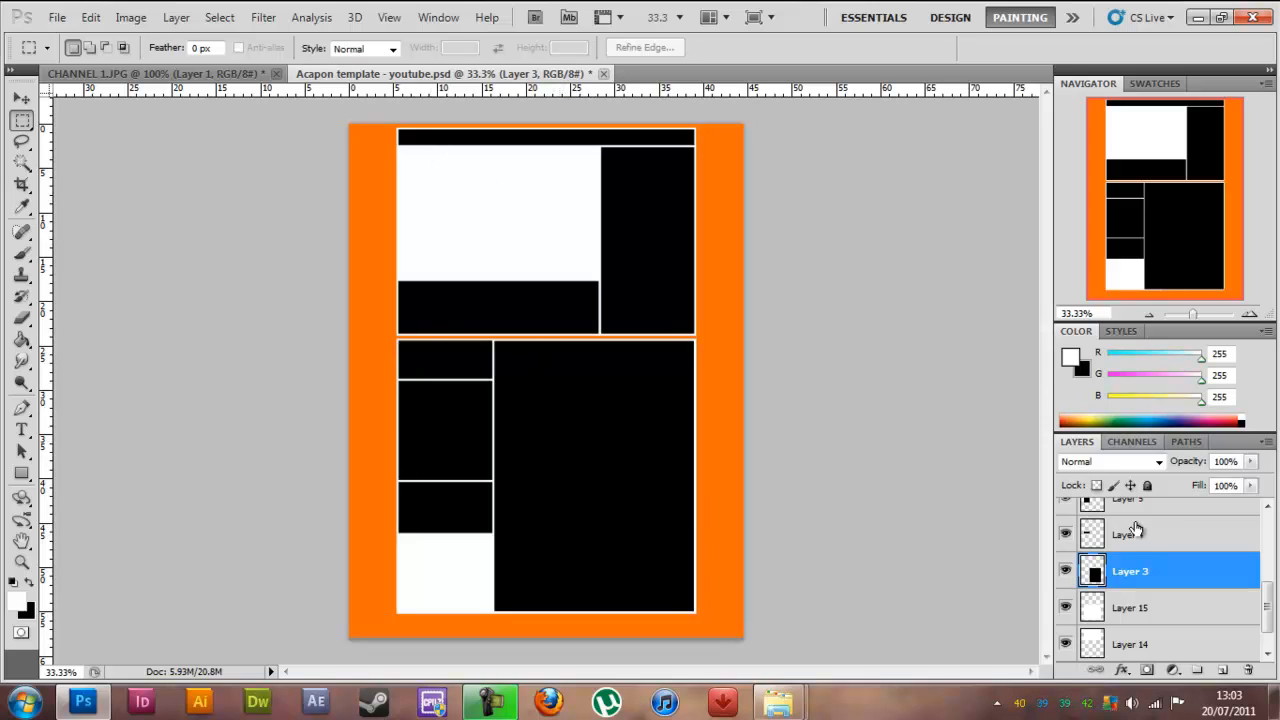
Select the black box layers from Layer 3 up to Layer 10 and merge them into one layer
scroll(1133, 583, down, 1)
scroll(1135, 575, up, 3)
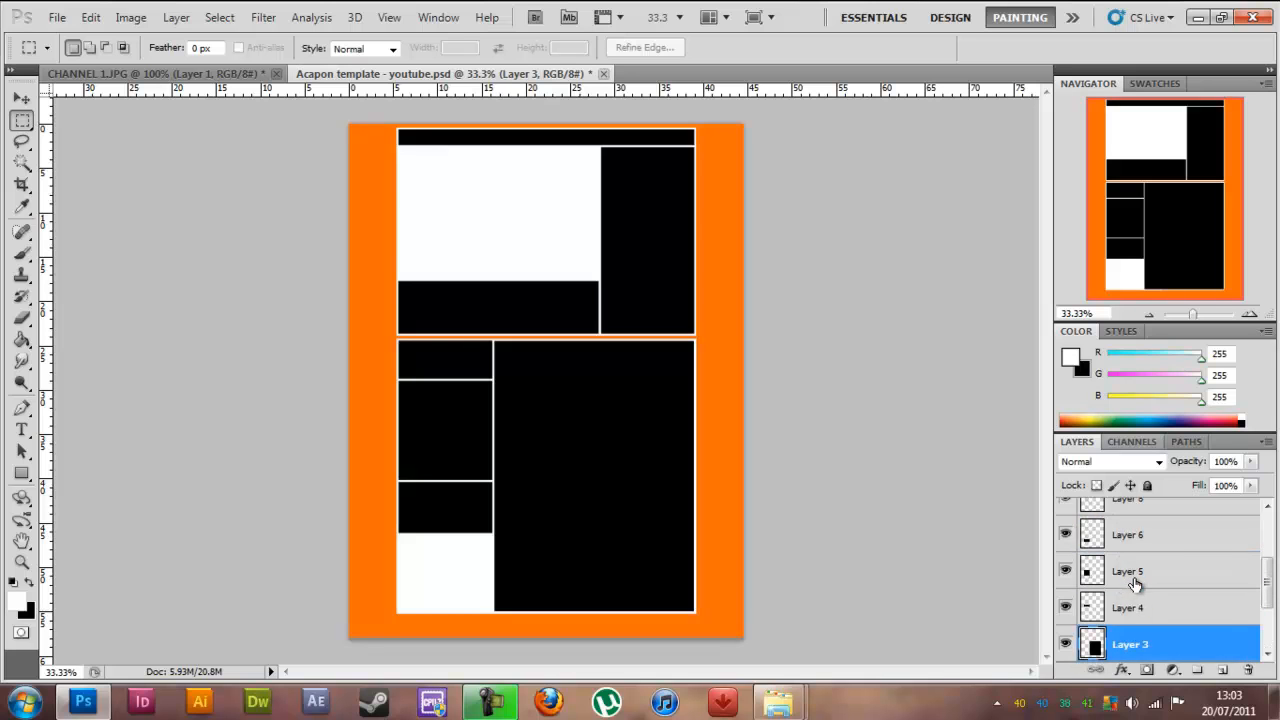
scroll(1138, 583, down, 3)
scroll(1145, 580, up, 1)
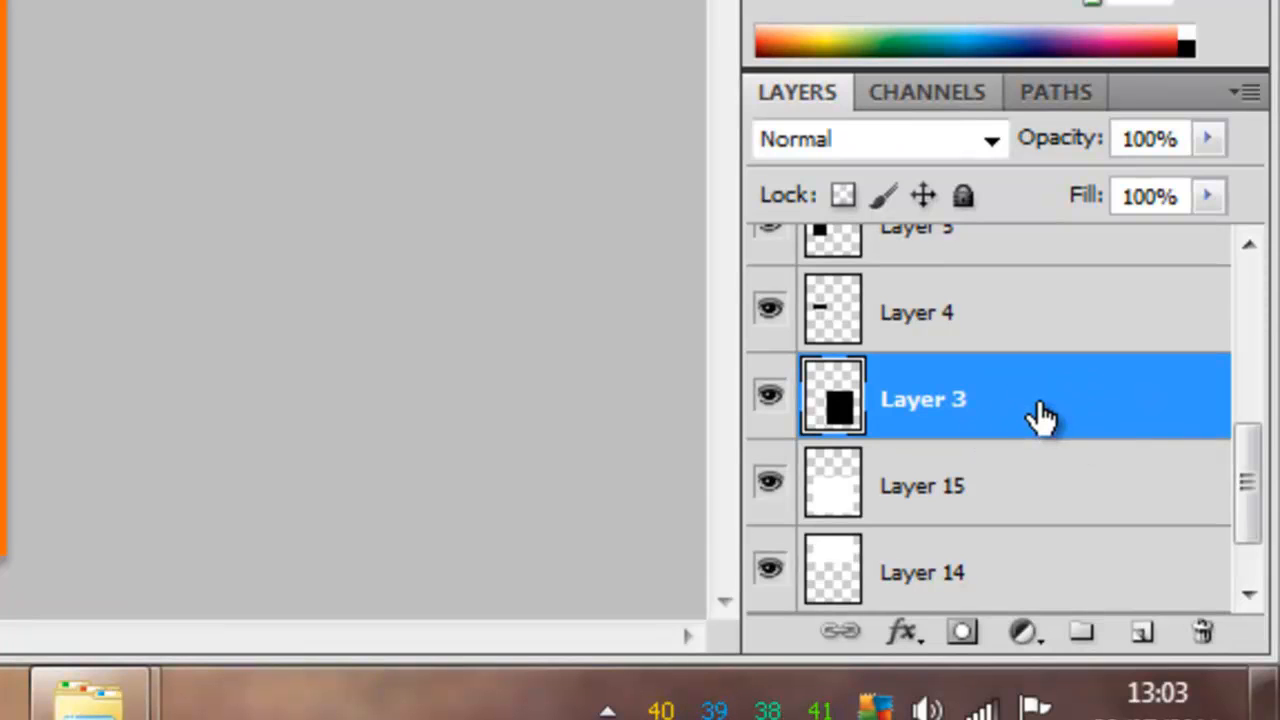
scroll(1250, 485, up, 1)
drag(1250, 485, 1249, 294)
shift+click(1008, 358)
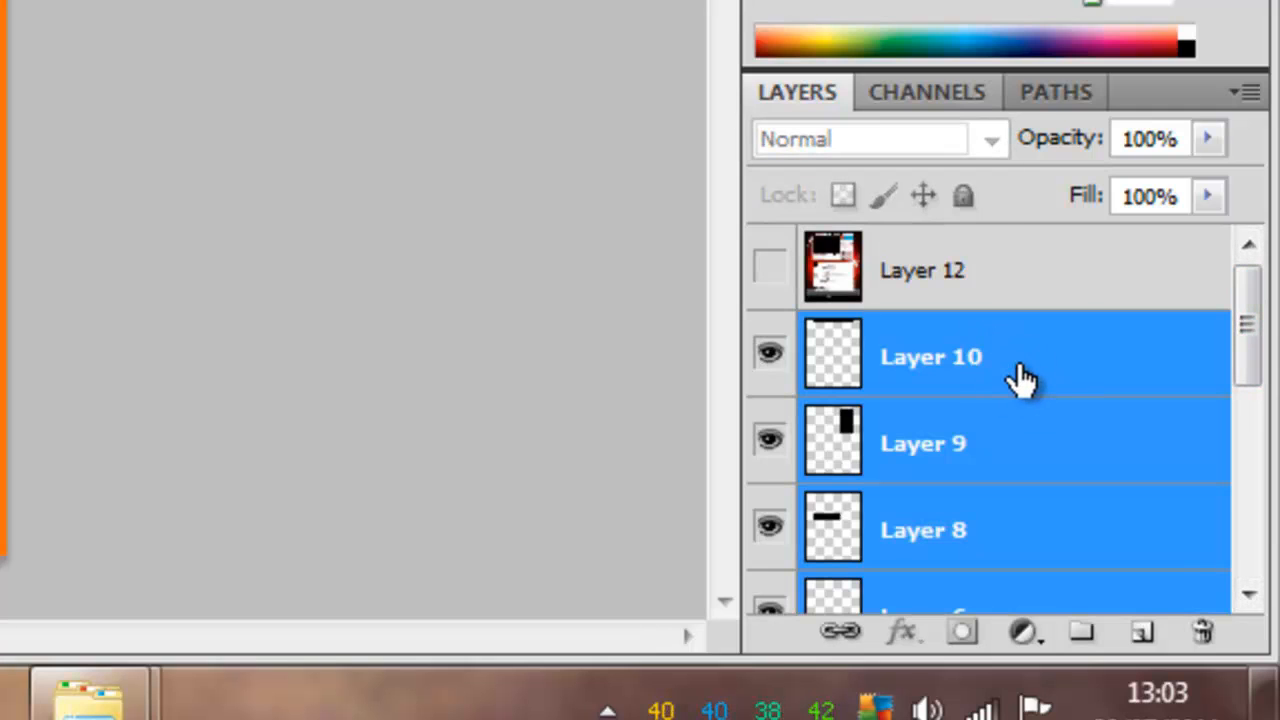
right_click(1020, 372)
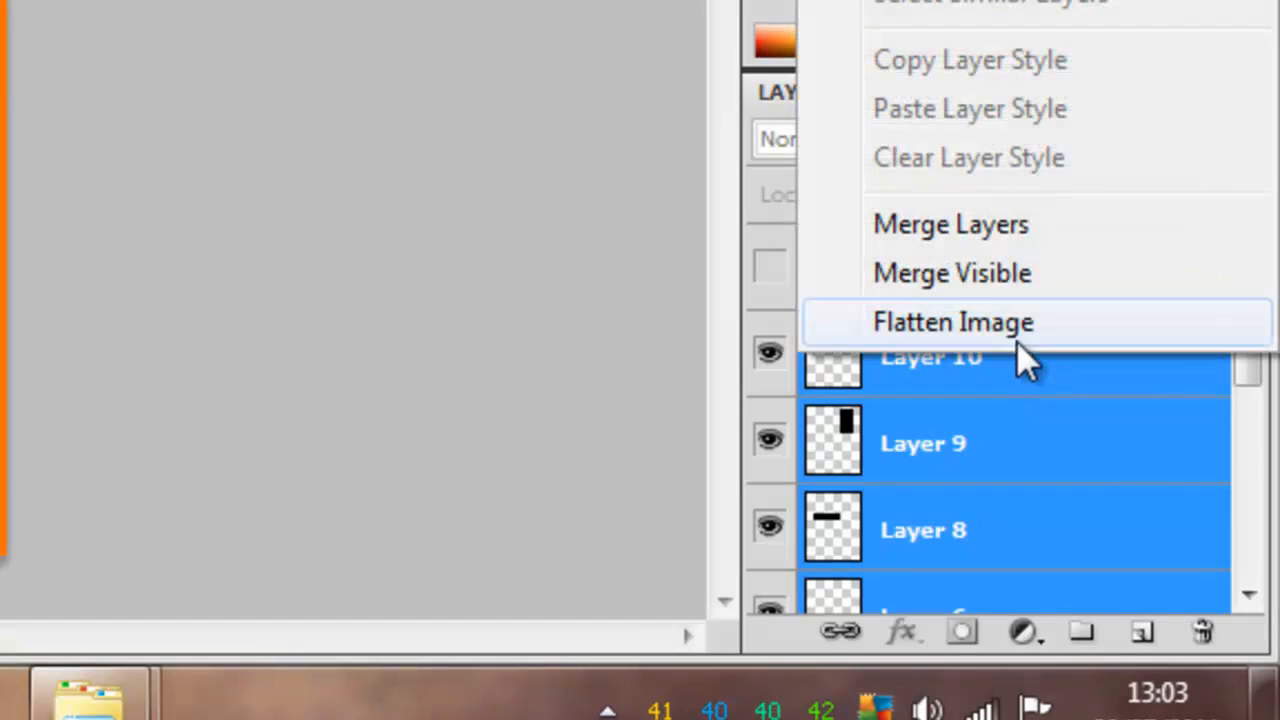
click(1003, 226)
Check the merged black box layer by toggling its visibility, leaving it shown
click(770, 356)
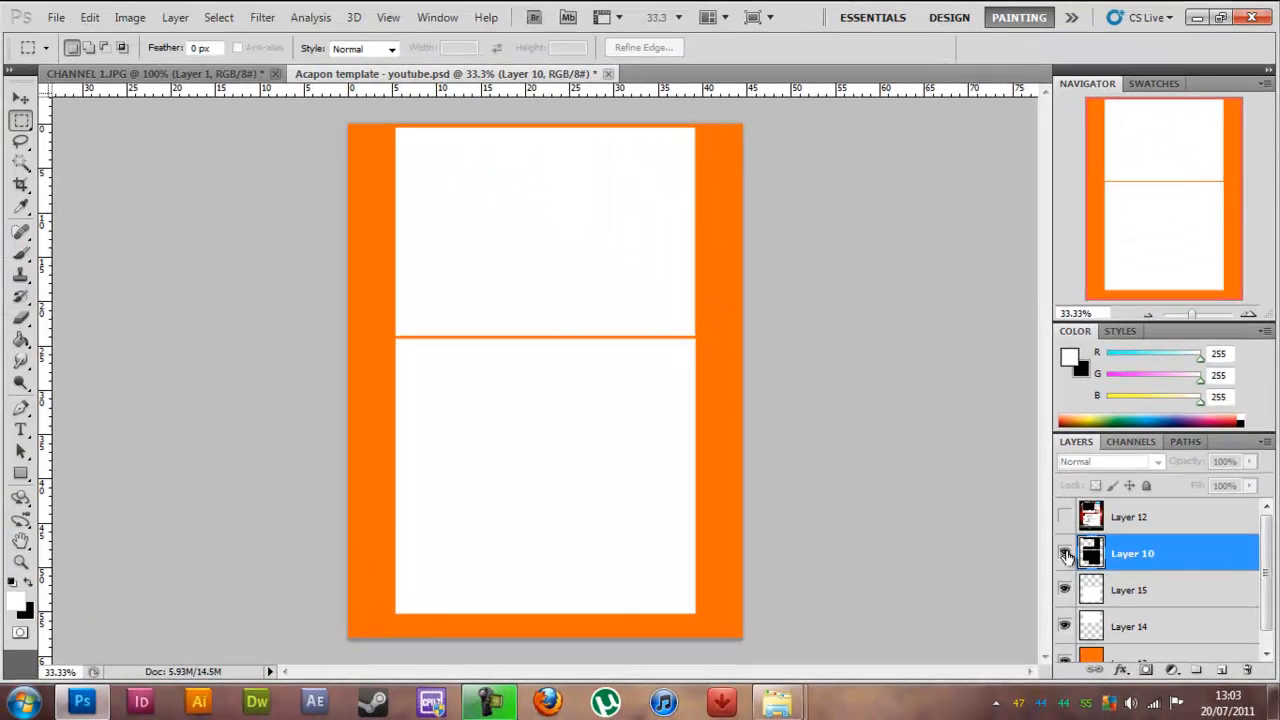
click(770, 357)
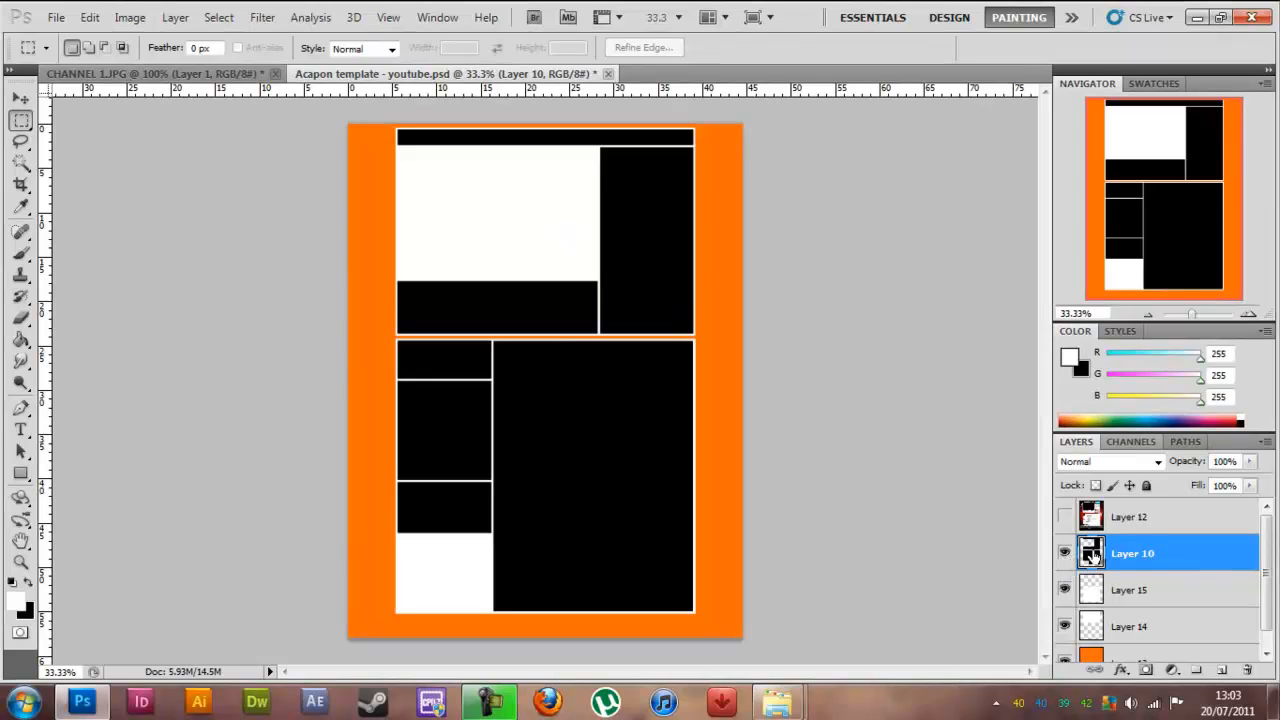
click(1064, 553)
click(1064, 553)
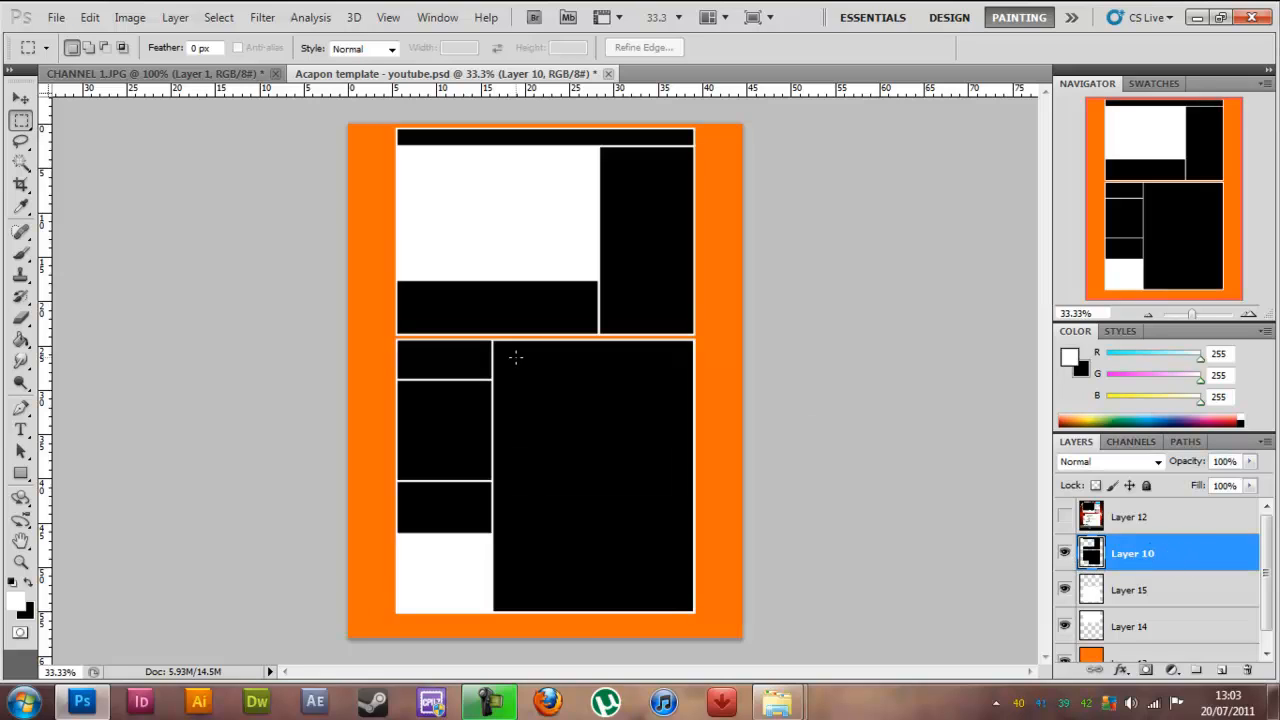
Erase two curved strokes from the wide black upper box on Layer 10 with a 47 px Eraser at 100% hardness
click(20, 318)
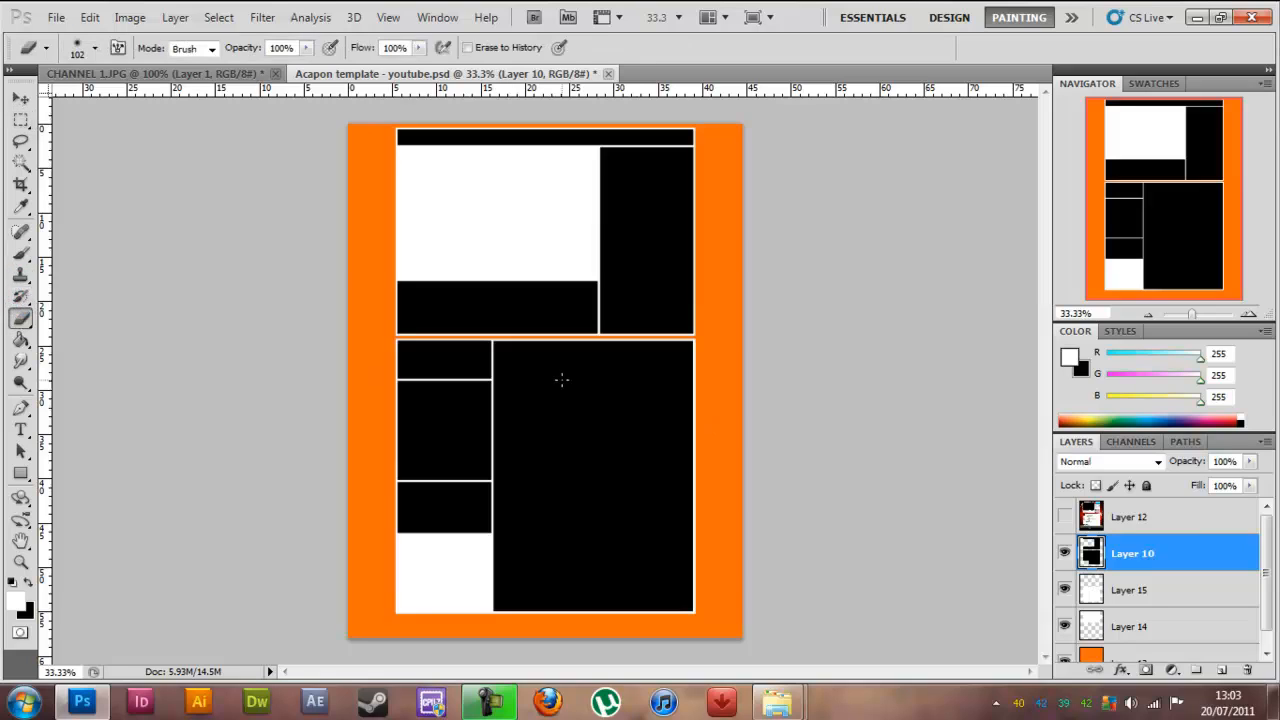
click(95, 48)
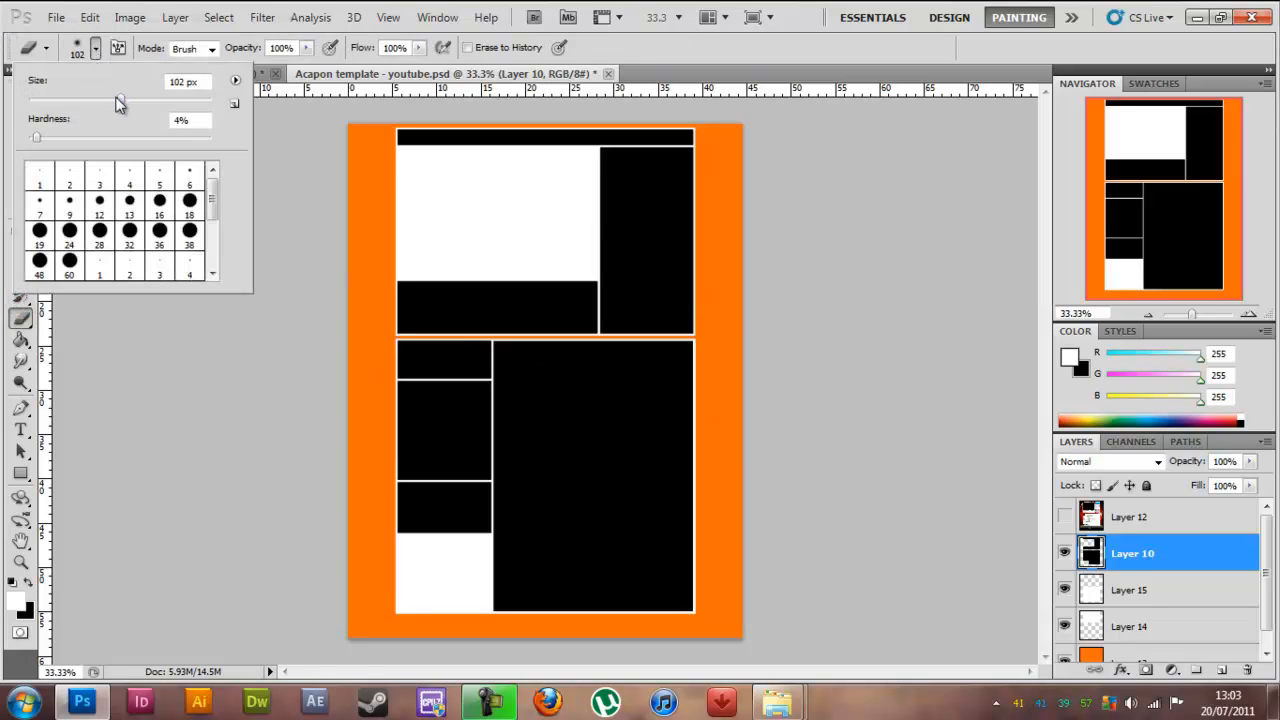
drag(46, 137, 314, 129)
drag(121, 100, 71, 100)
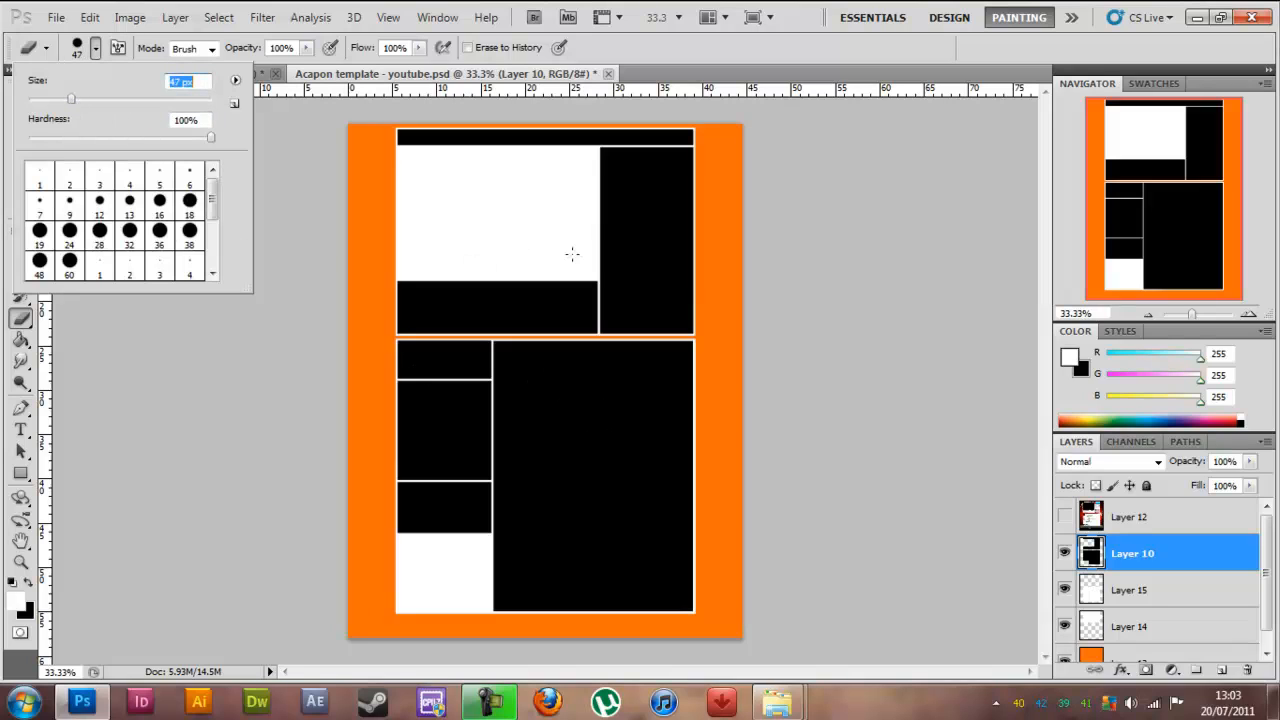
key(Return)
mouse_move(542, 280)
mouse_down()
mouse_move(500, 298)
mouse_move(479, 271)
mouse_move(426, 282)
mouse_up()
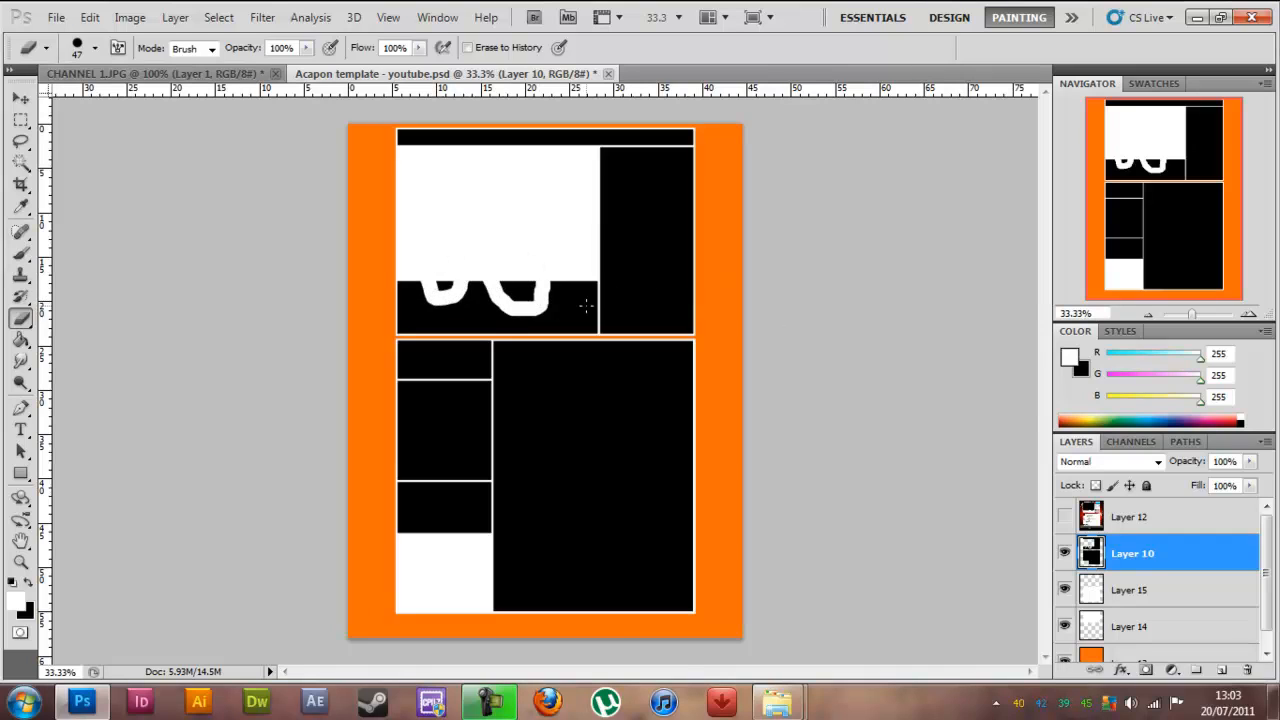
Undo the eraser strokes on the wide black upper box
key(ctrl+z)
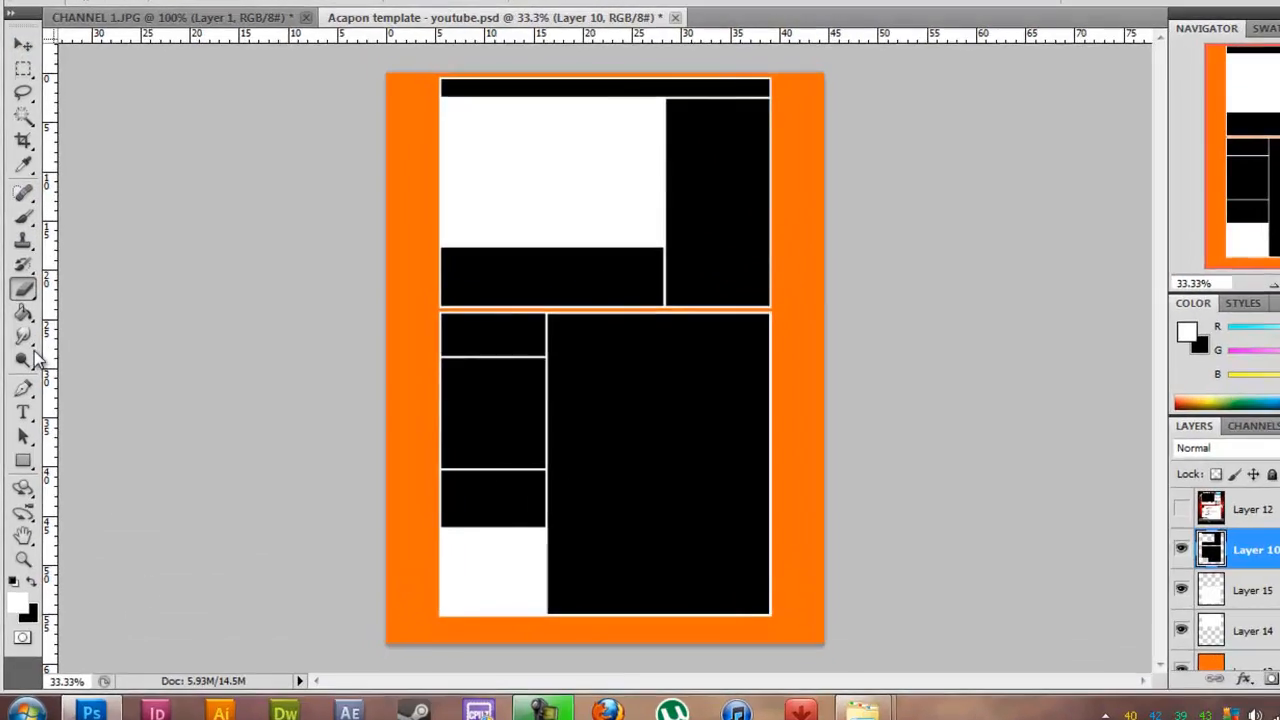
Outline a slanted-edge tab in the large lower box's upper-right corner with the Pen tool, and fill it white on new Layer 16
click(24, 388)
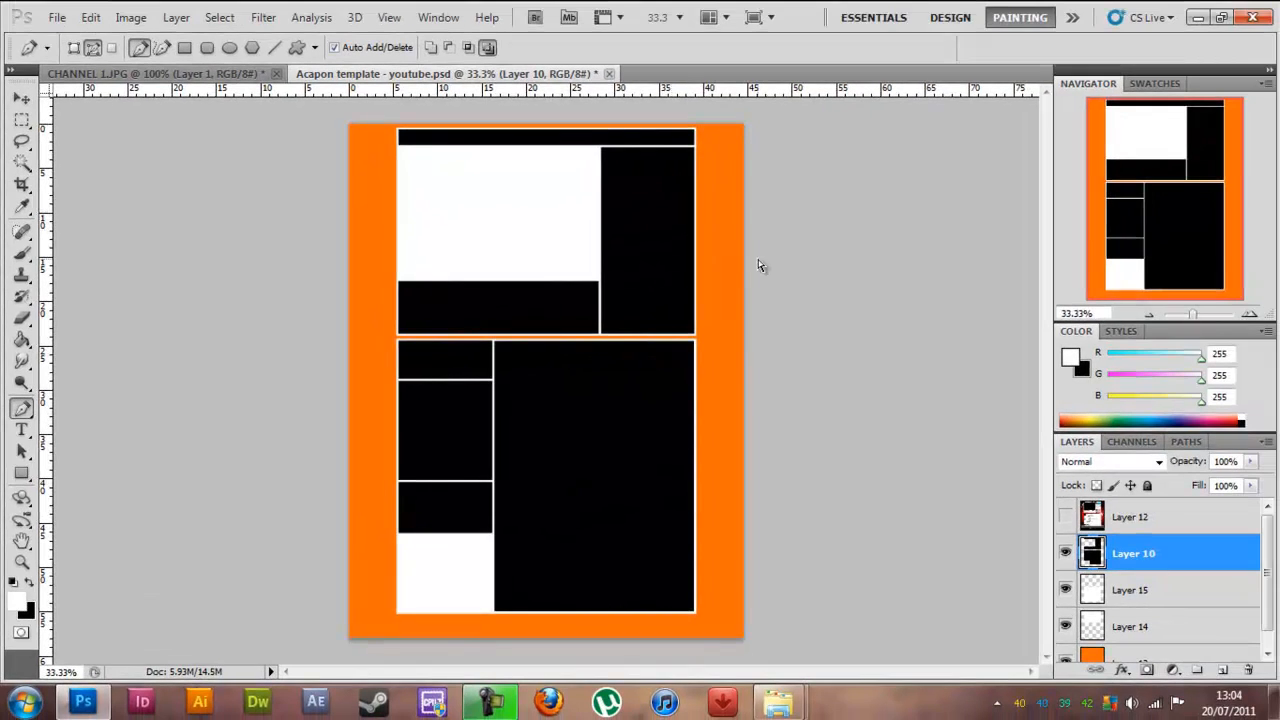
key(ctrl+plus)
key(ctrl+plus)
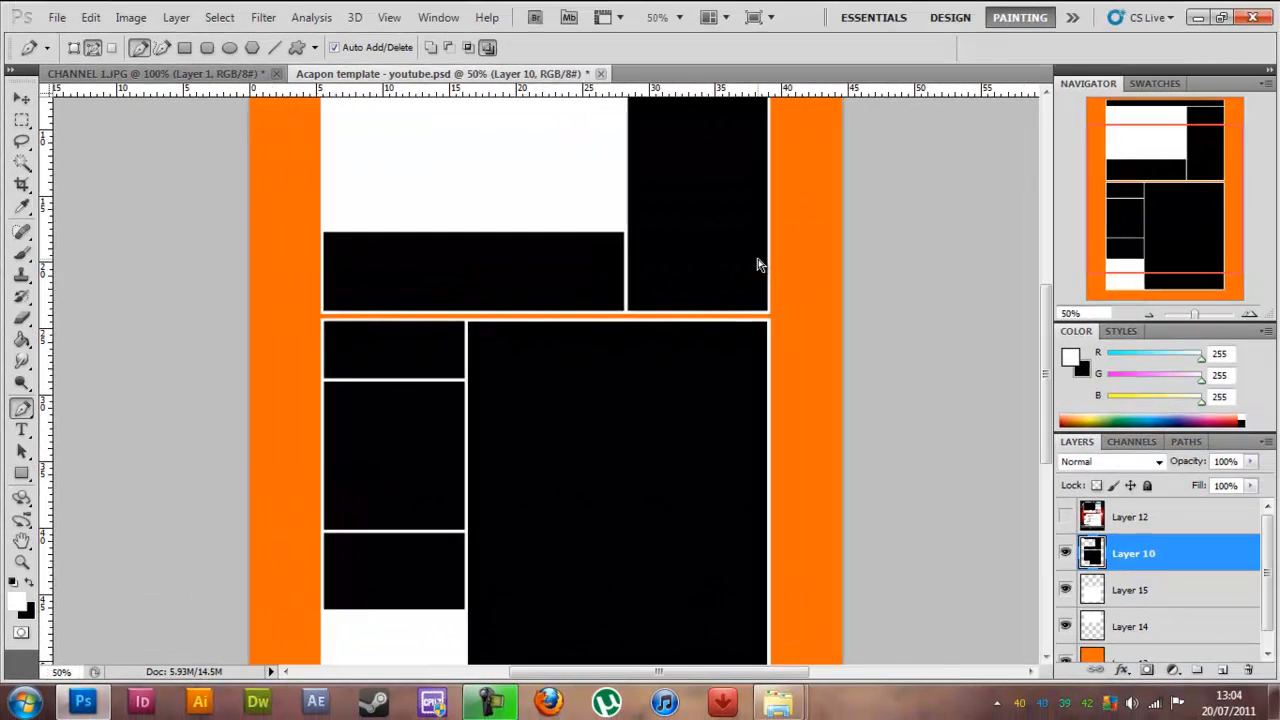
key(ctrl+plus)
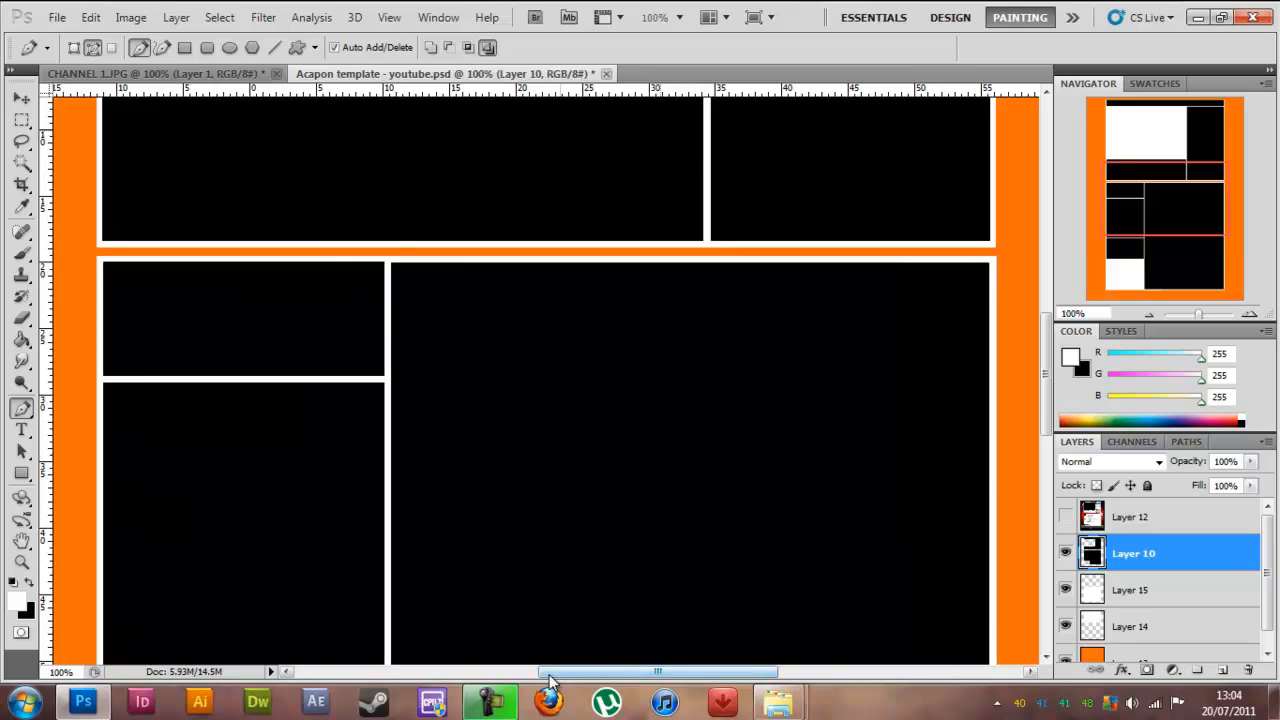
drag(561, 673, 598, 673)
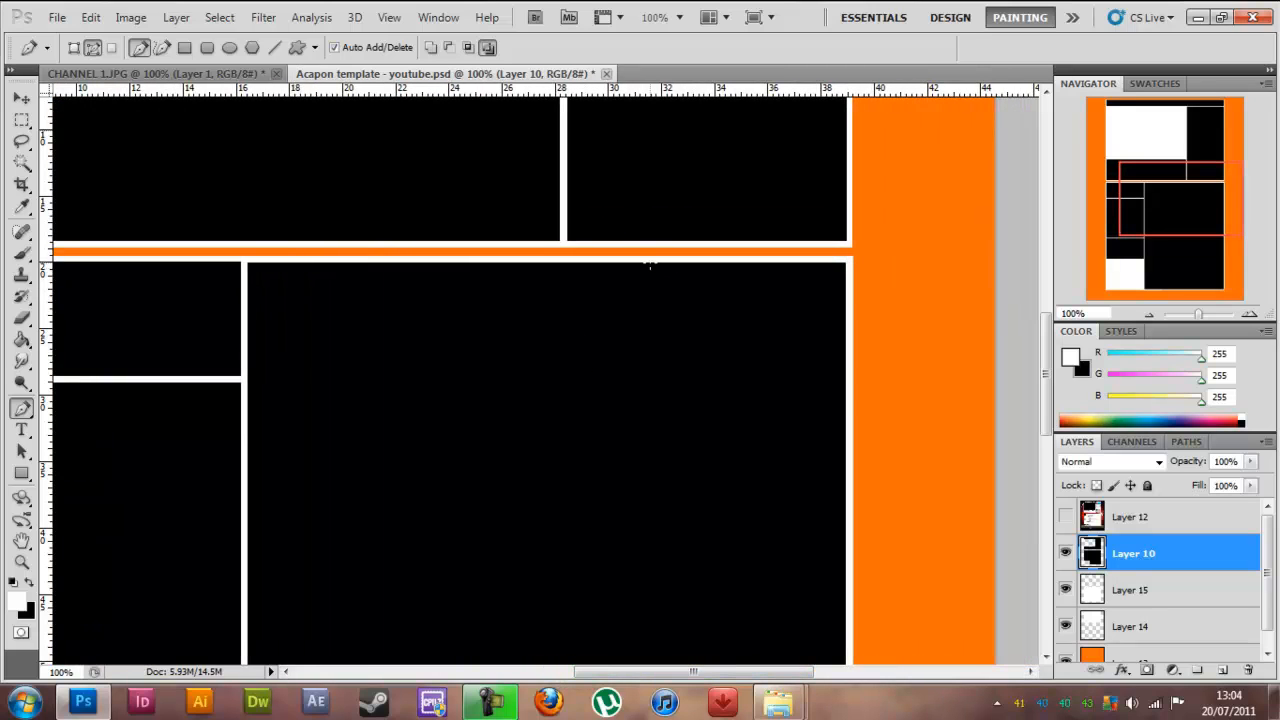
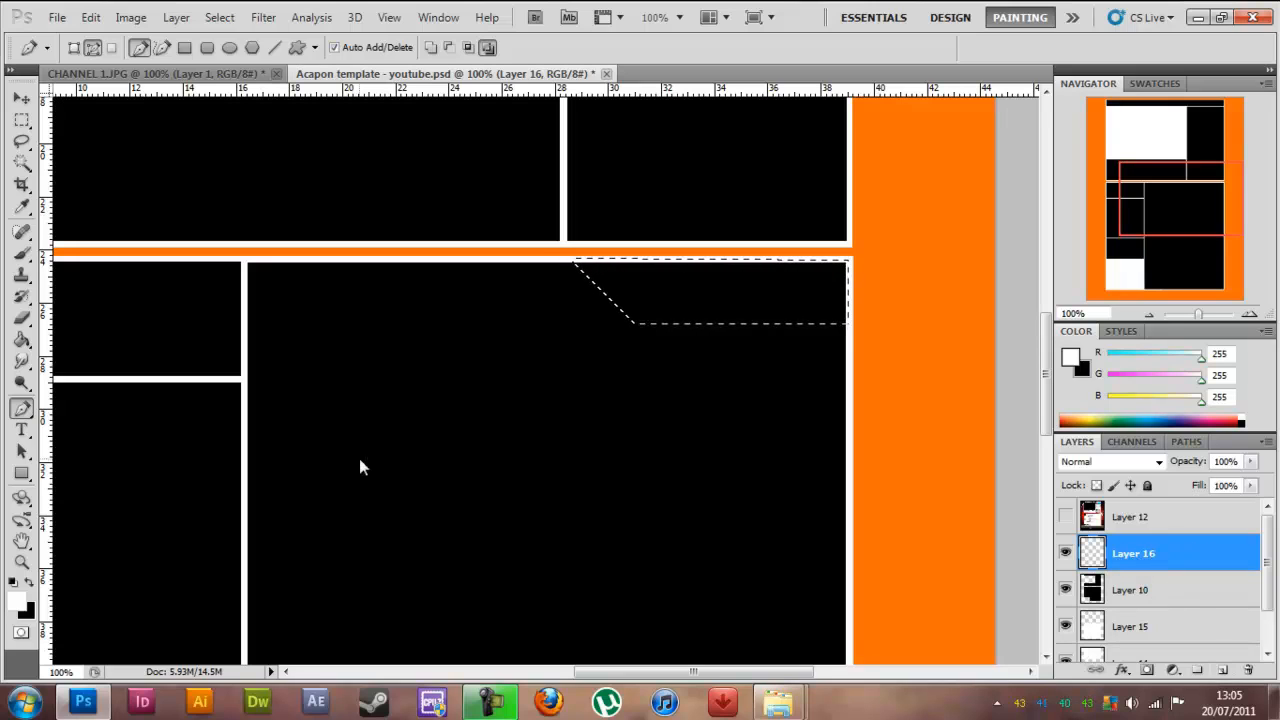
click(20, 341)
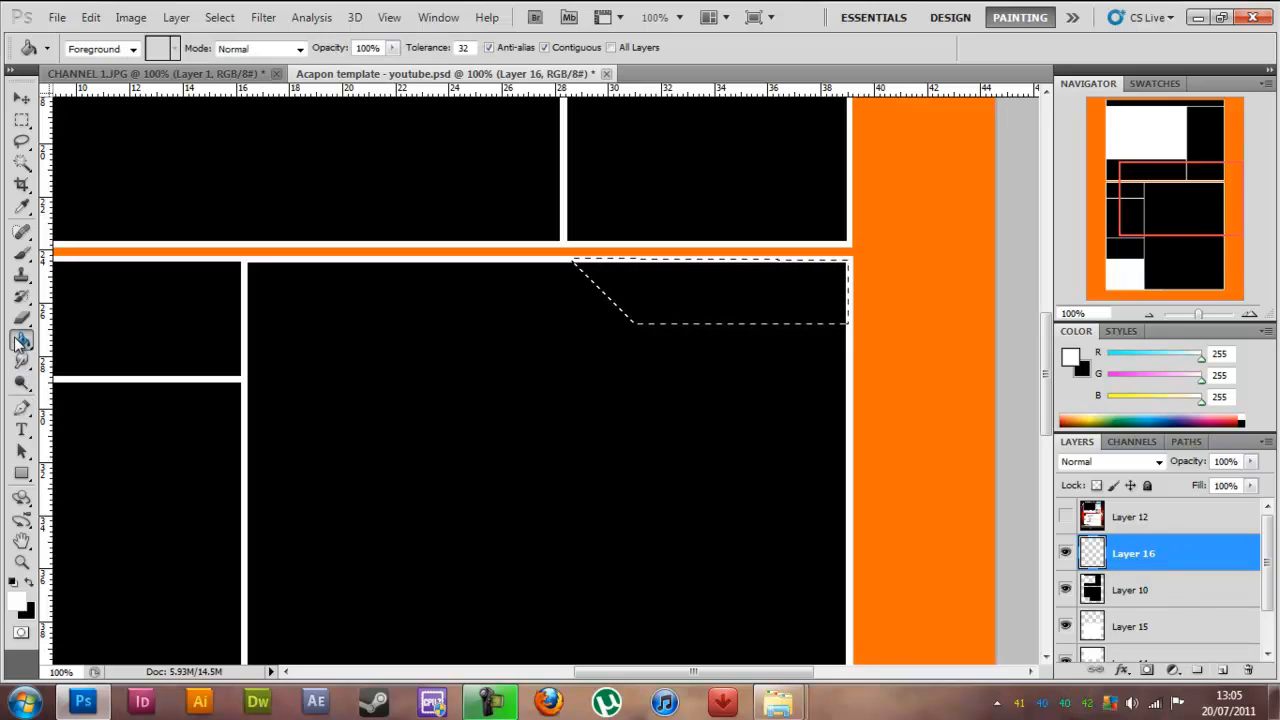
click(730, 298)
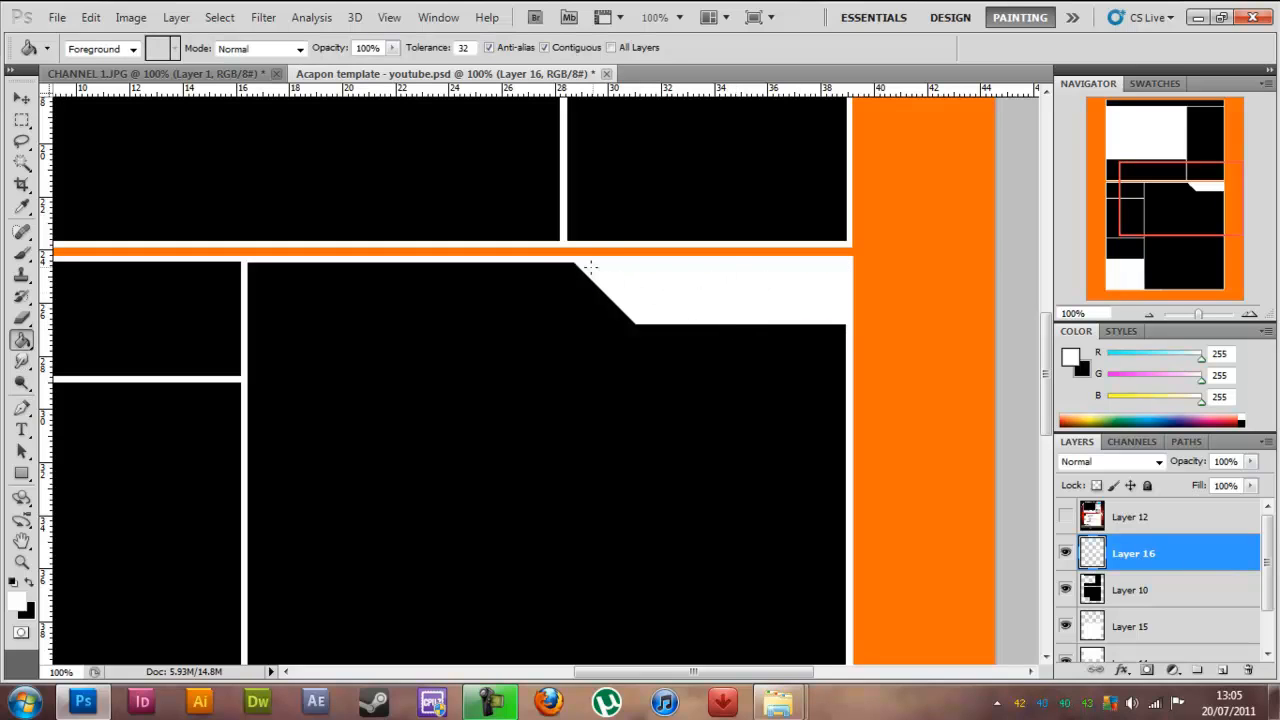
Examine the channel layout from the top bar to the lower boxes with the white corner tab
key(ctrl+minus)
key(ctrl+minus)
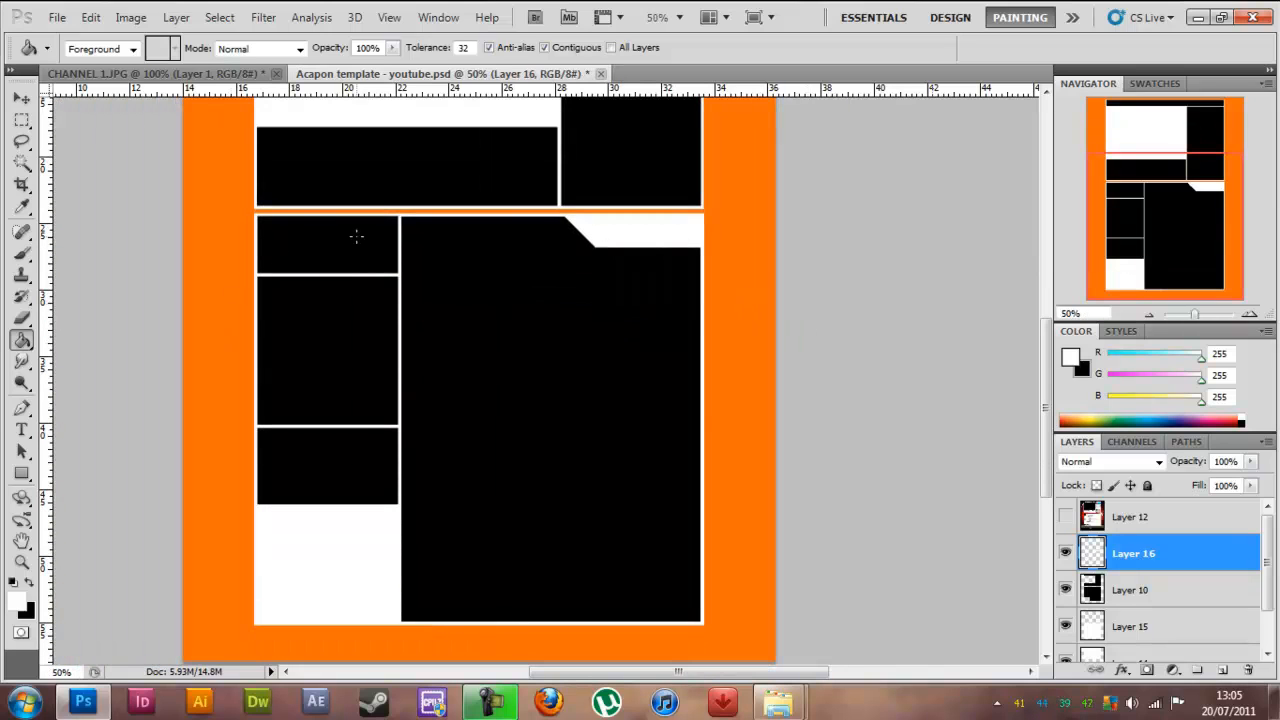
scroll(438, 433, up, 3)
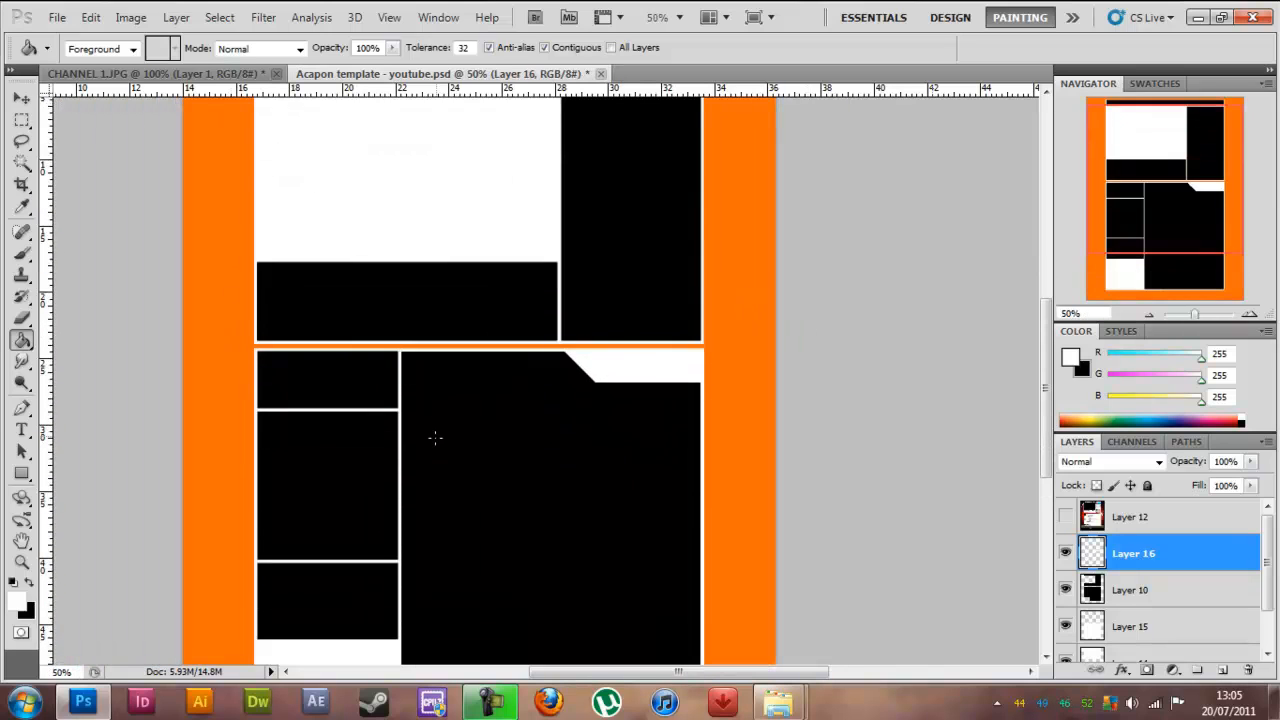
scroll(438, 433, down, 3)
scroll(438, 436, up, 1)
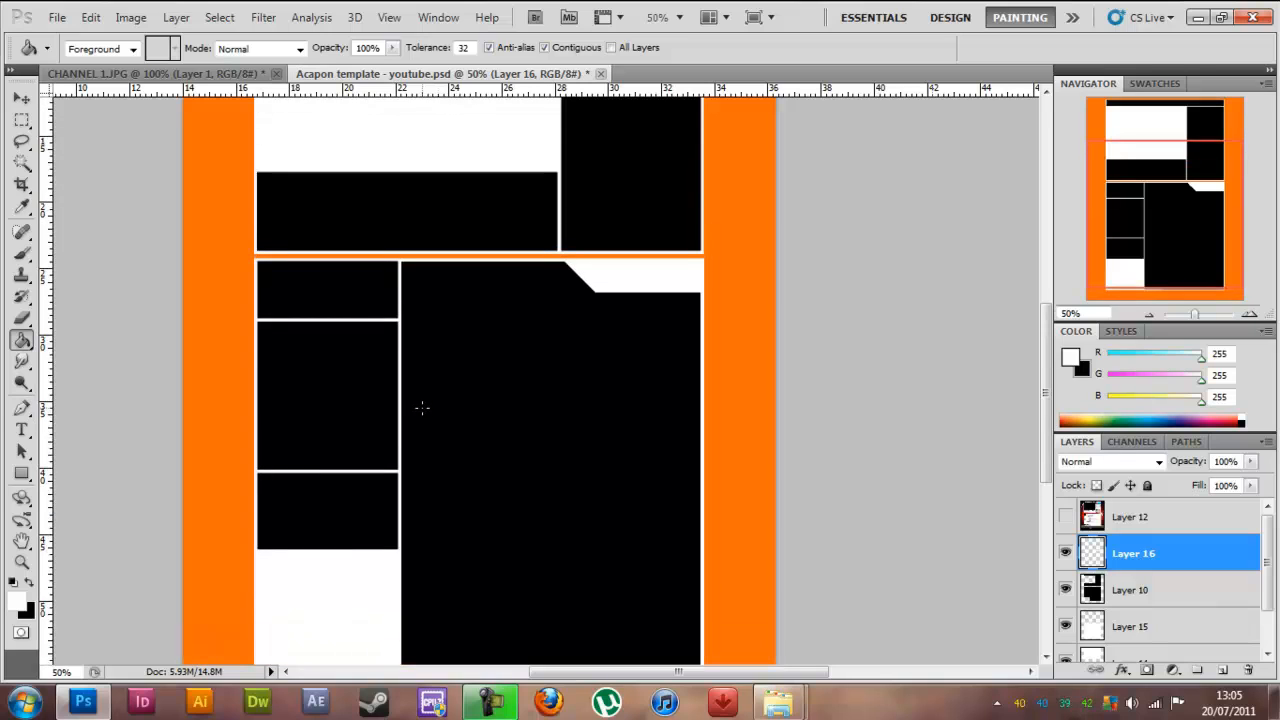
scroll(453, 412, up, 5)
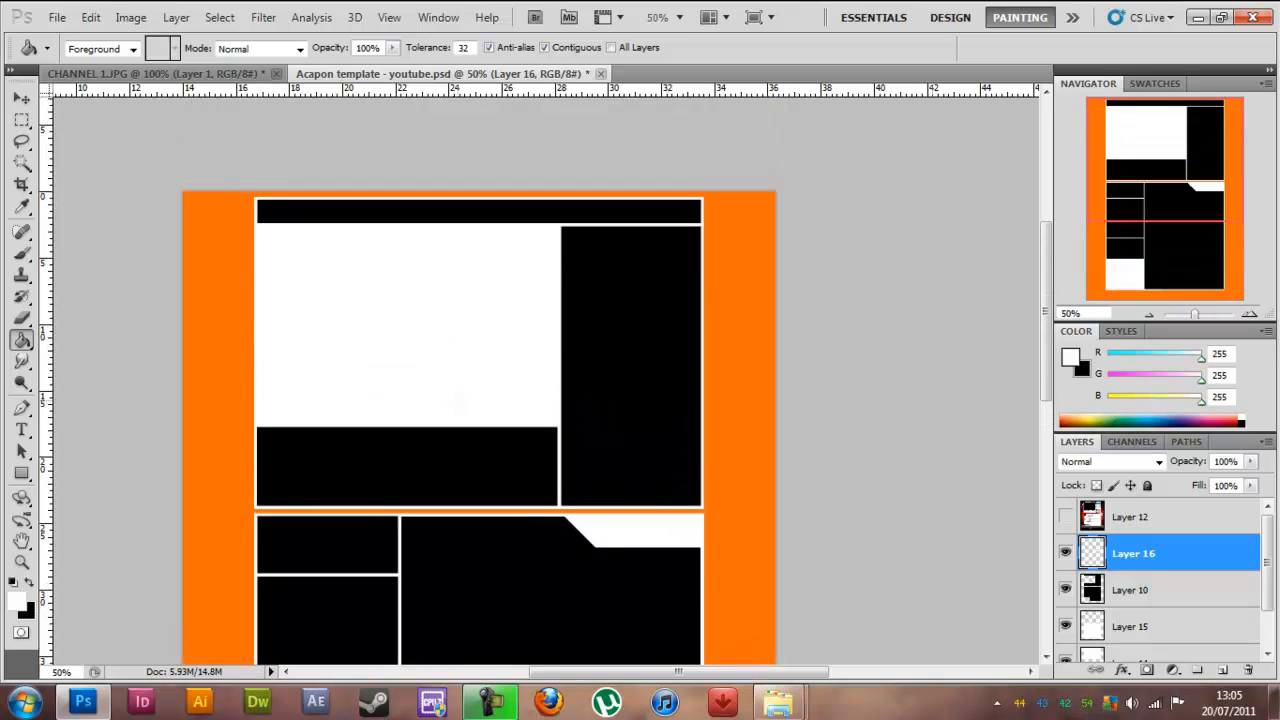
scroll(457, 397, down, 2)
scroll(244, 388, up, 2)
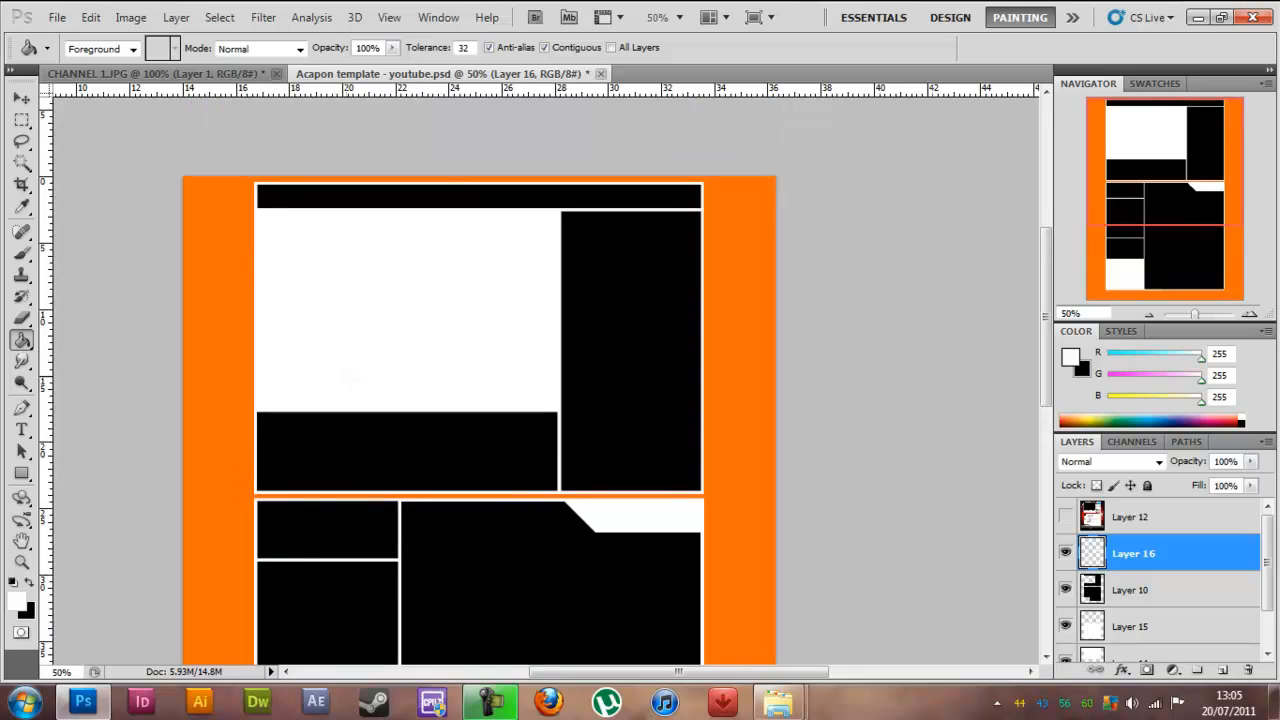
scroll(231, 279, down, 6)
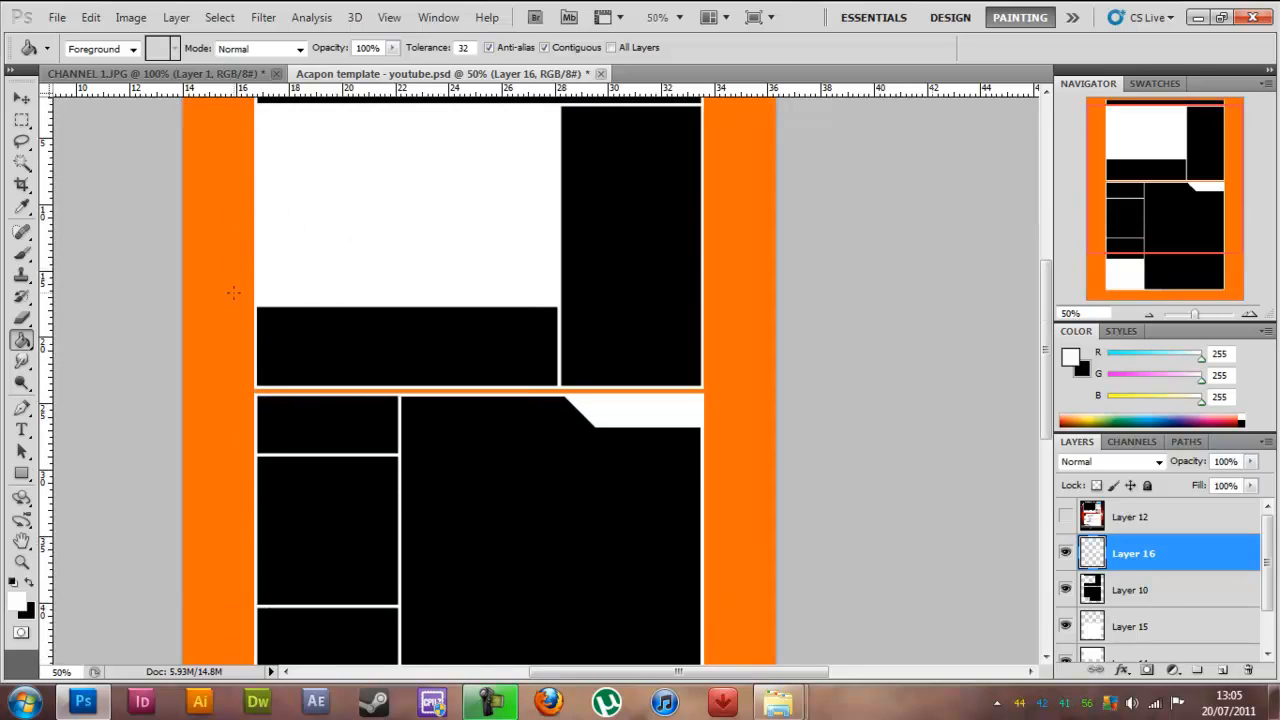
scroll(181, 336, up, 3)
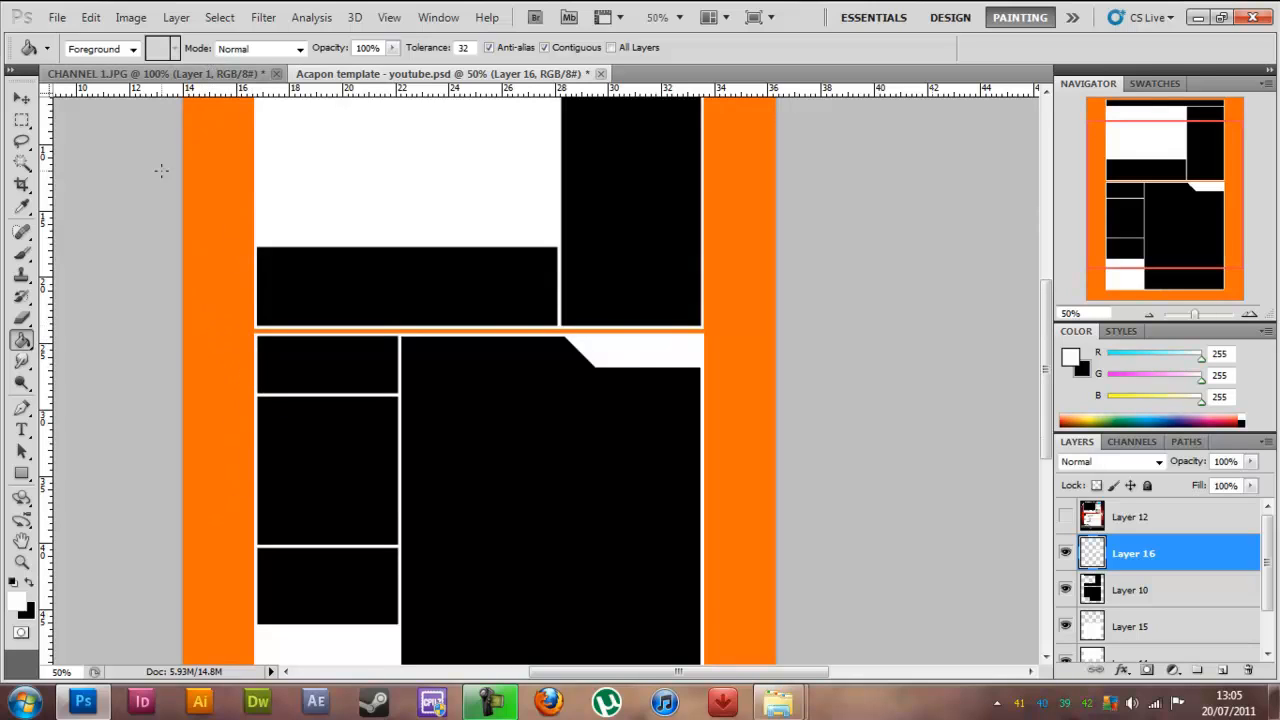
Add the text ACAPON in Slant Regular on the orange side strip and enlarge it to about 232 pt
click(22, 430)
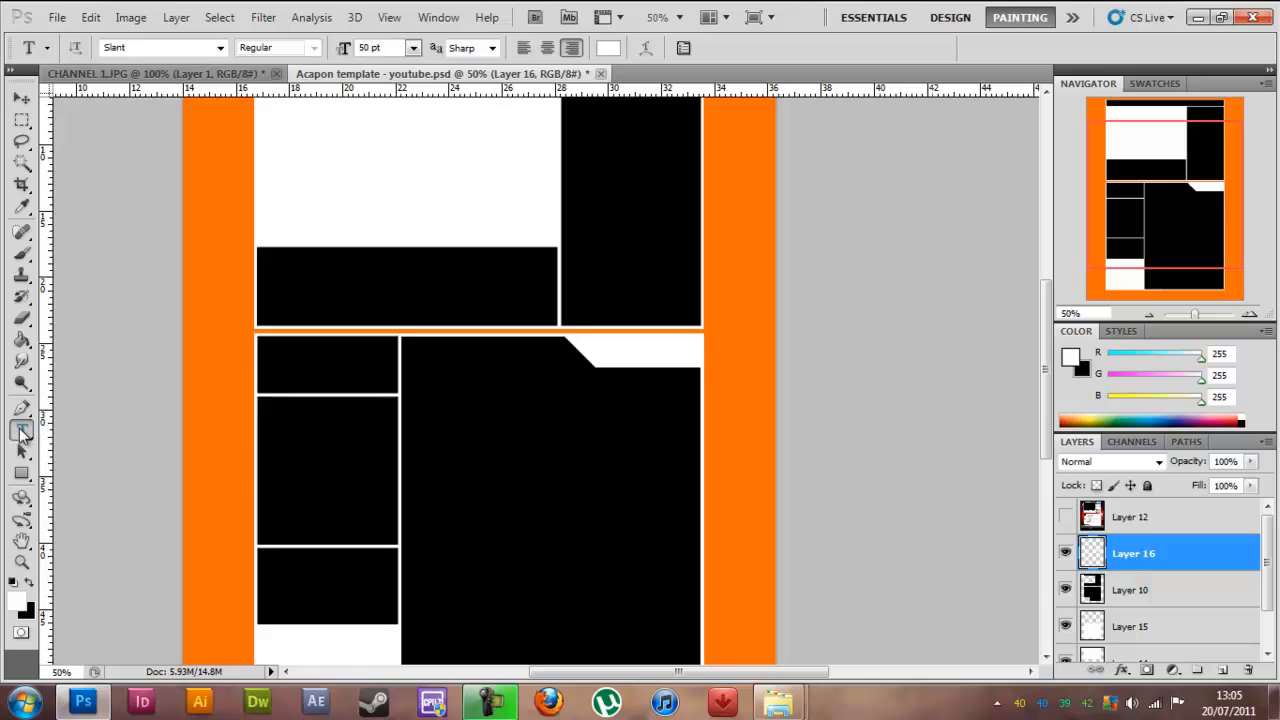
click(203, 280)
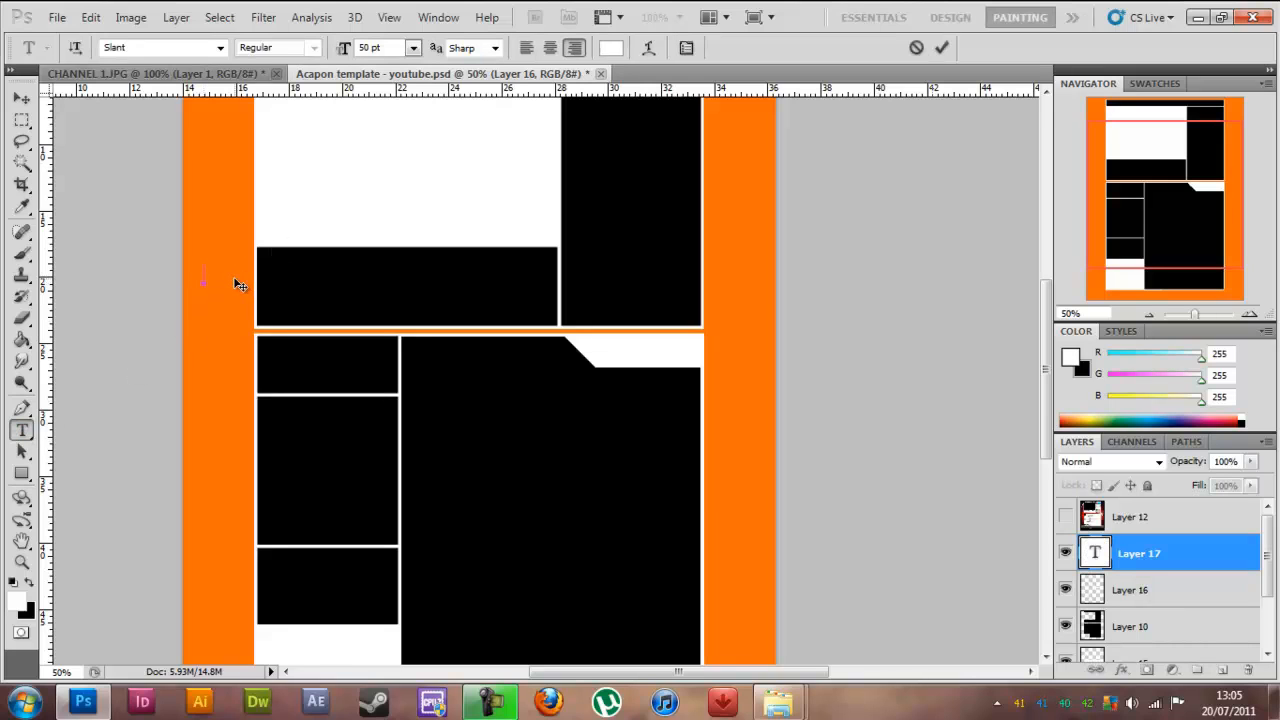
text(ACAPON)
click(21, 98)
key(ctrl+t)
drag(203, 276, 572, 163)
key(Return)
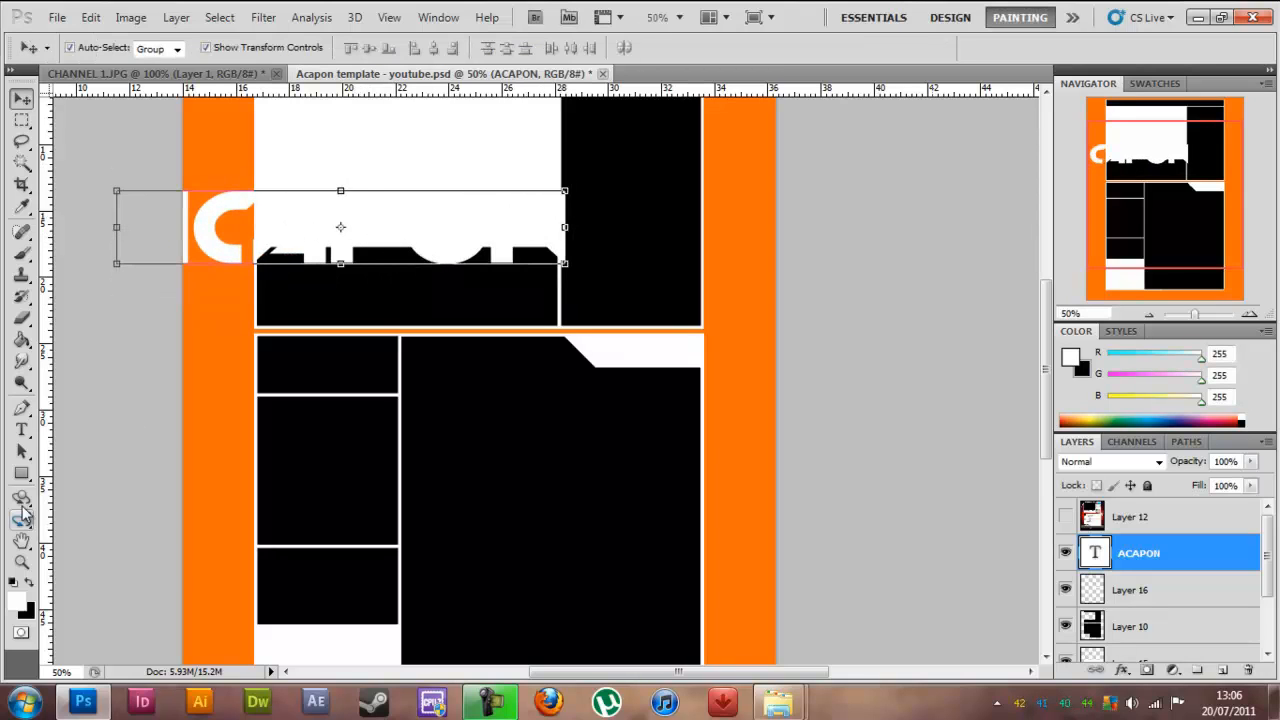
Select the whole ACAPON text and colour it pure red (ff0000)
click(21, 429)
click(224, 236)
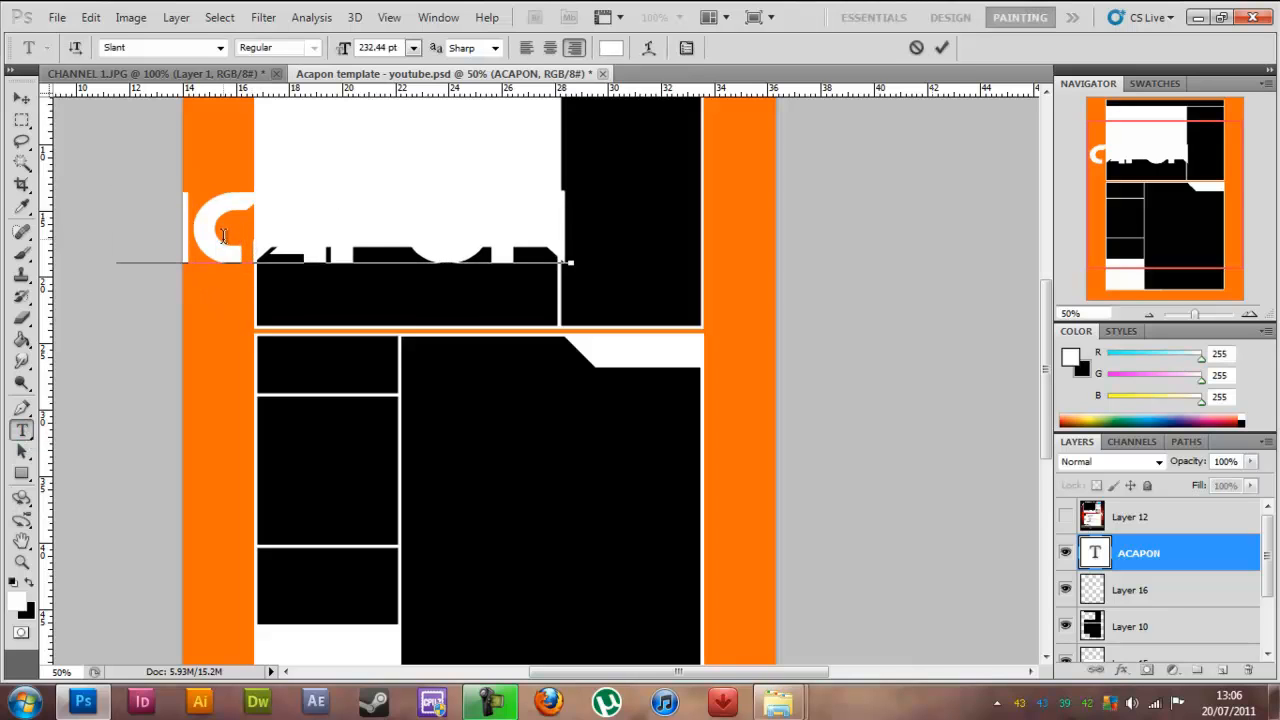
key(ctrl+a)
click(16, 601)
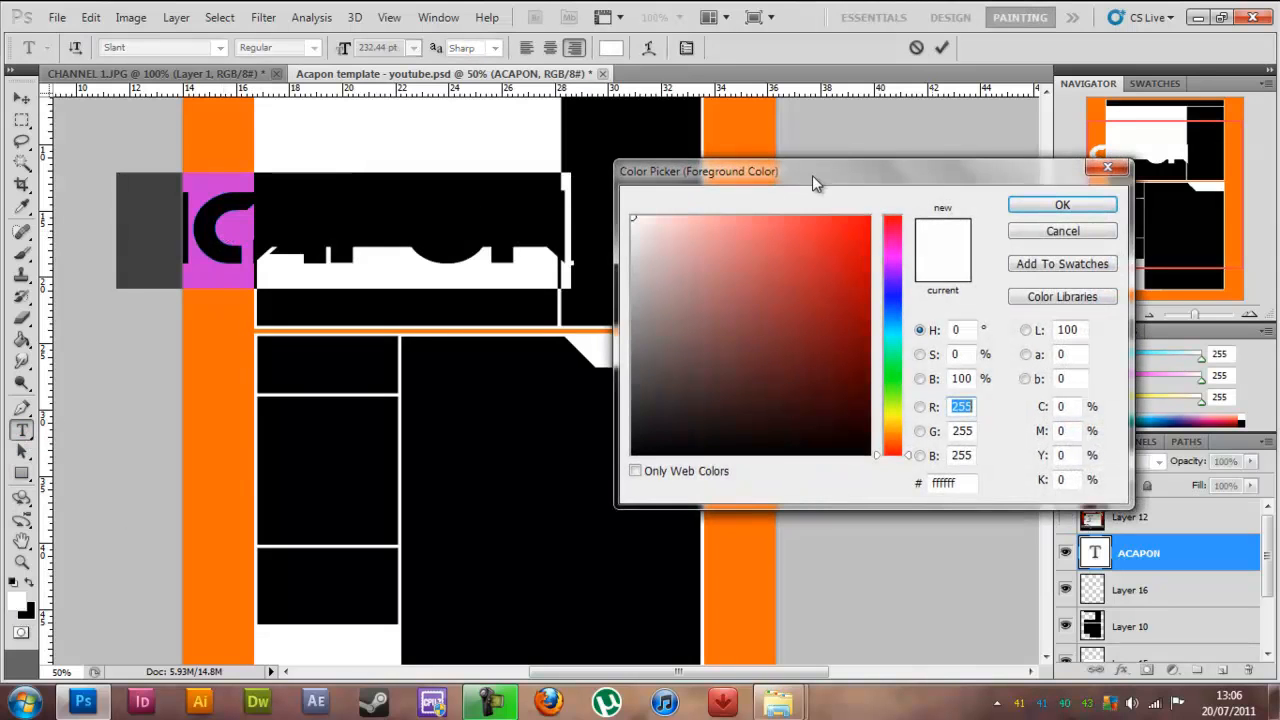
click(869, 216)
click(1062, 204)
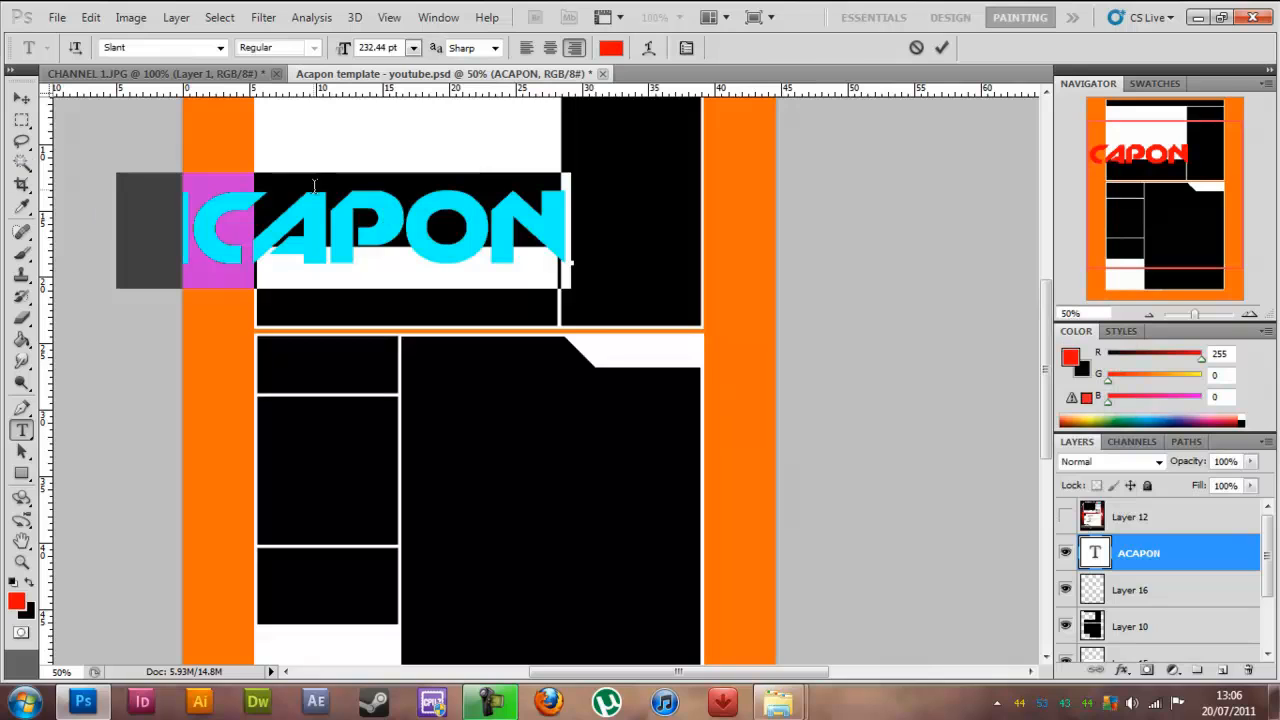
Recolour the ACAPON text blue-violet with RGB values 84, 0, 255
click(16, 601)
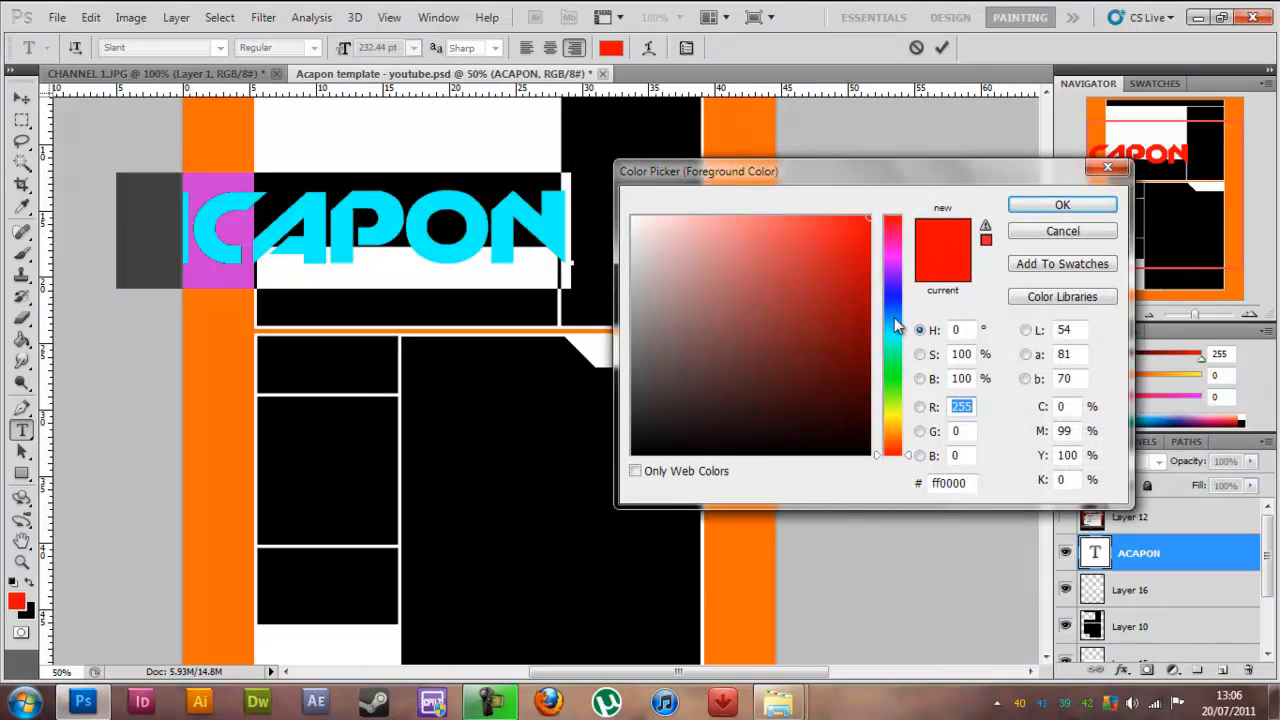
click(893, 285)
click(1062, 205)
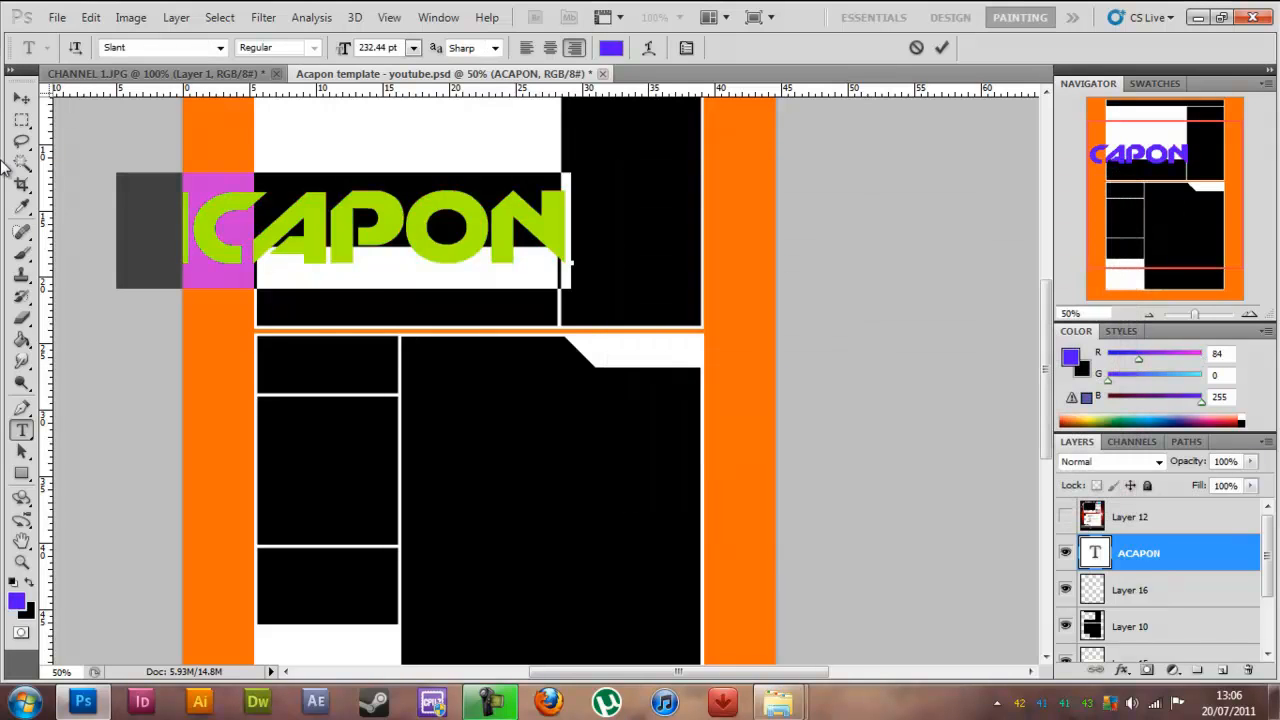
click(21, 98)
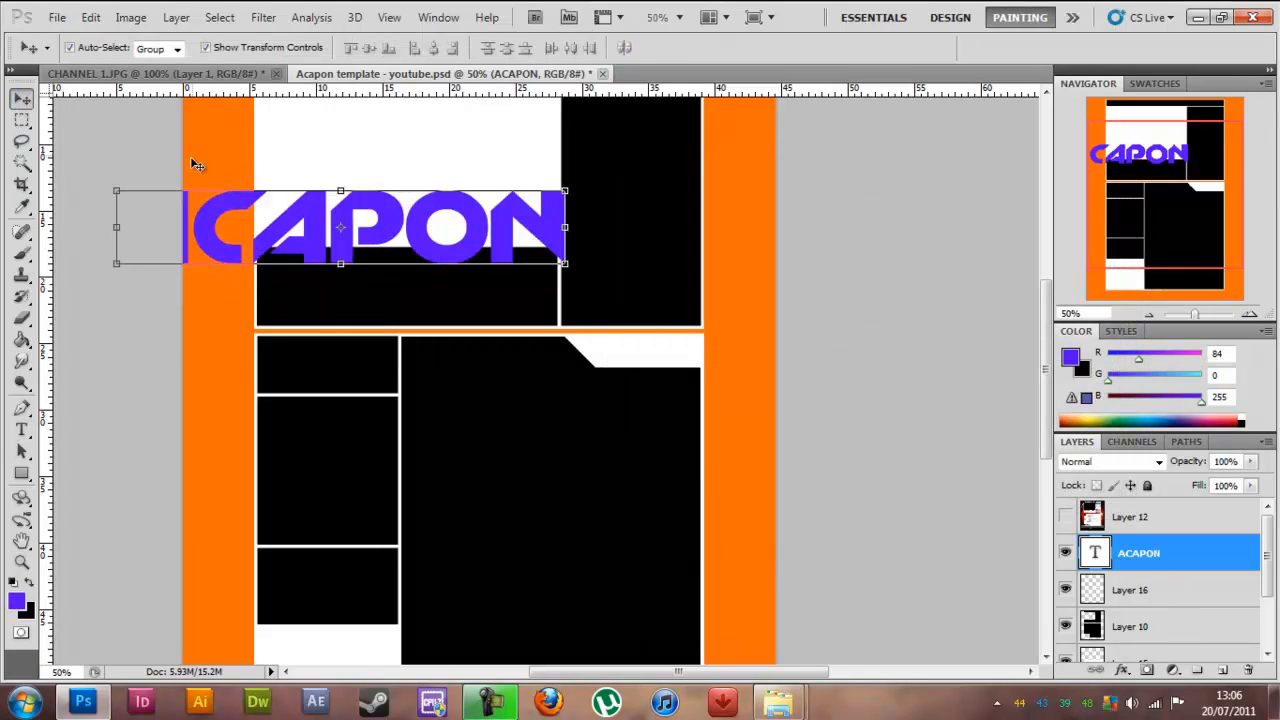
Rotate the ACAPON text to -90° and place it vertically along the upper part of the orange left border
click(335, 170)
click(212, 231)
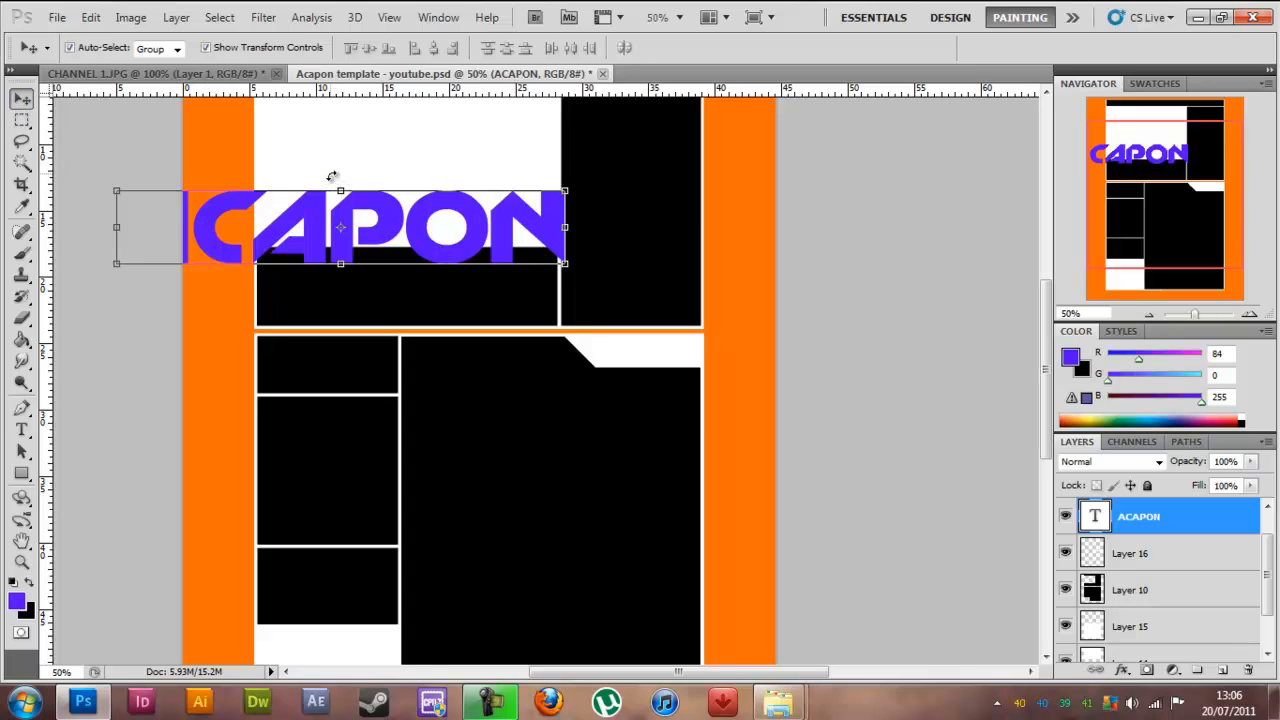
click(340, 176)
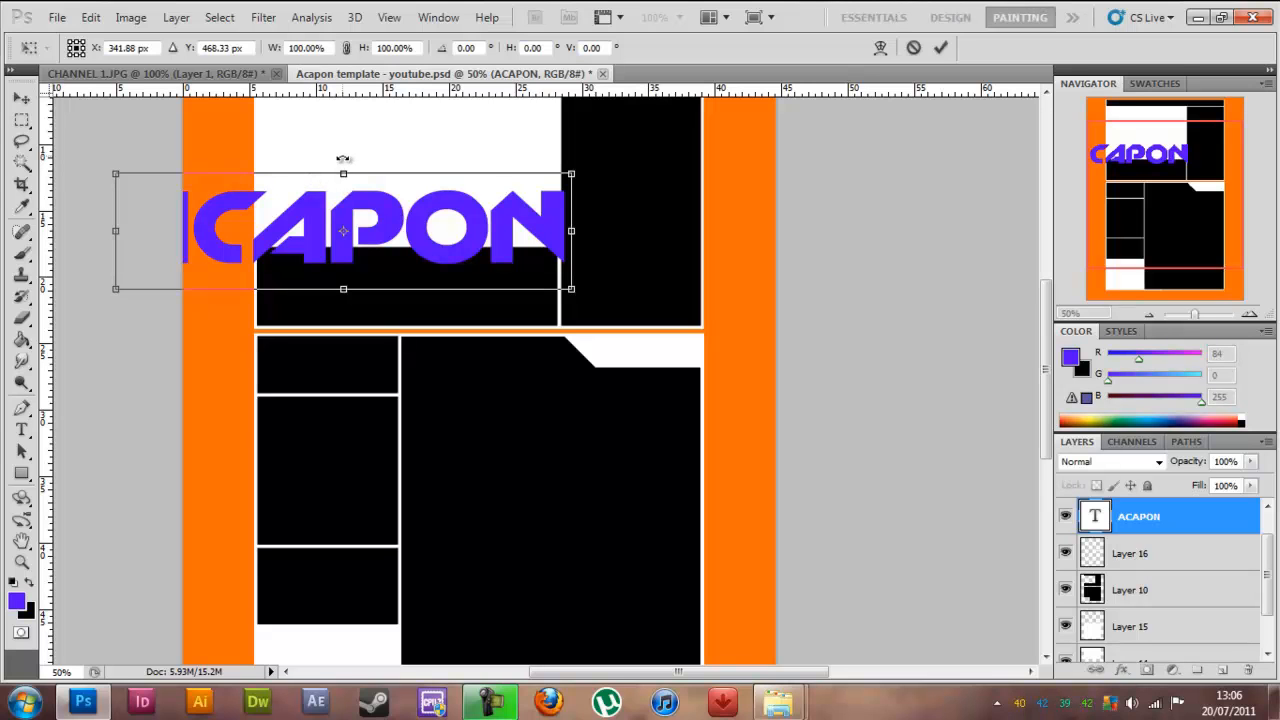
drag(343, 157, 251, 232)
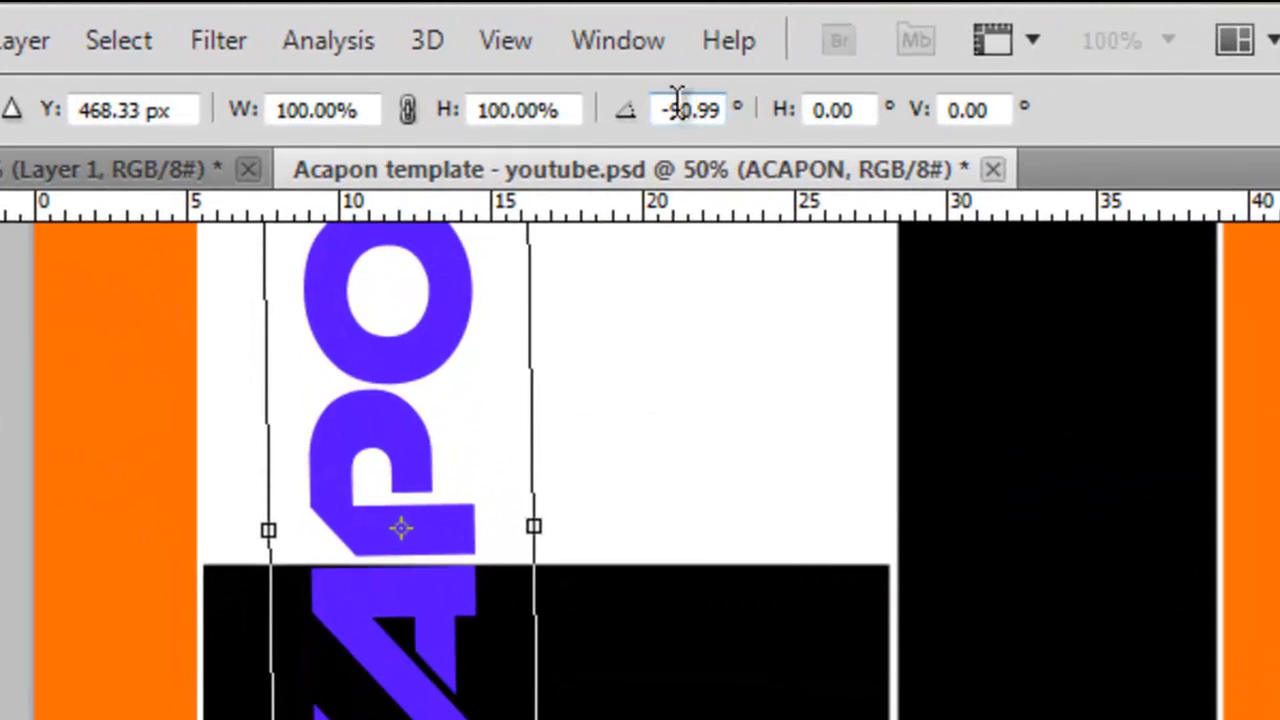
click(476, 49)
drag(667, 105, 759, 113)
text(90)
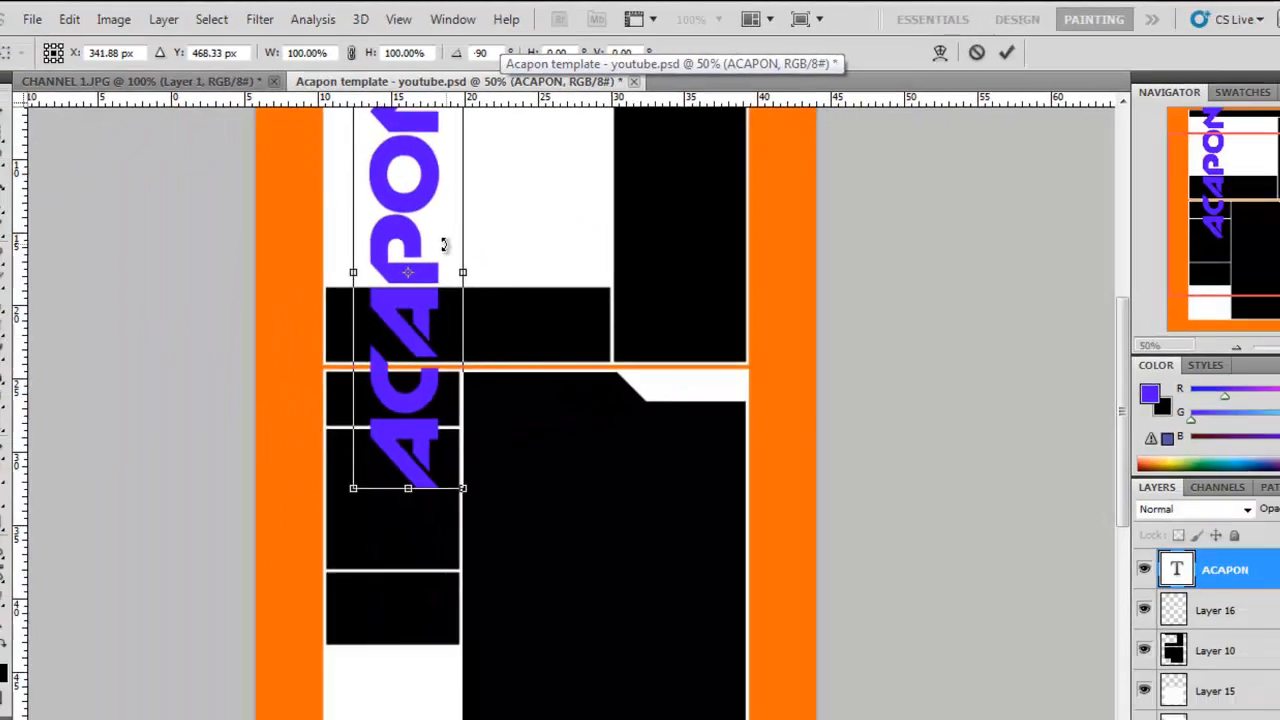
key(ctrl+minus)
click(21, 98)
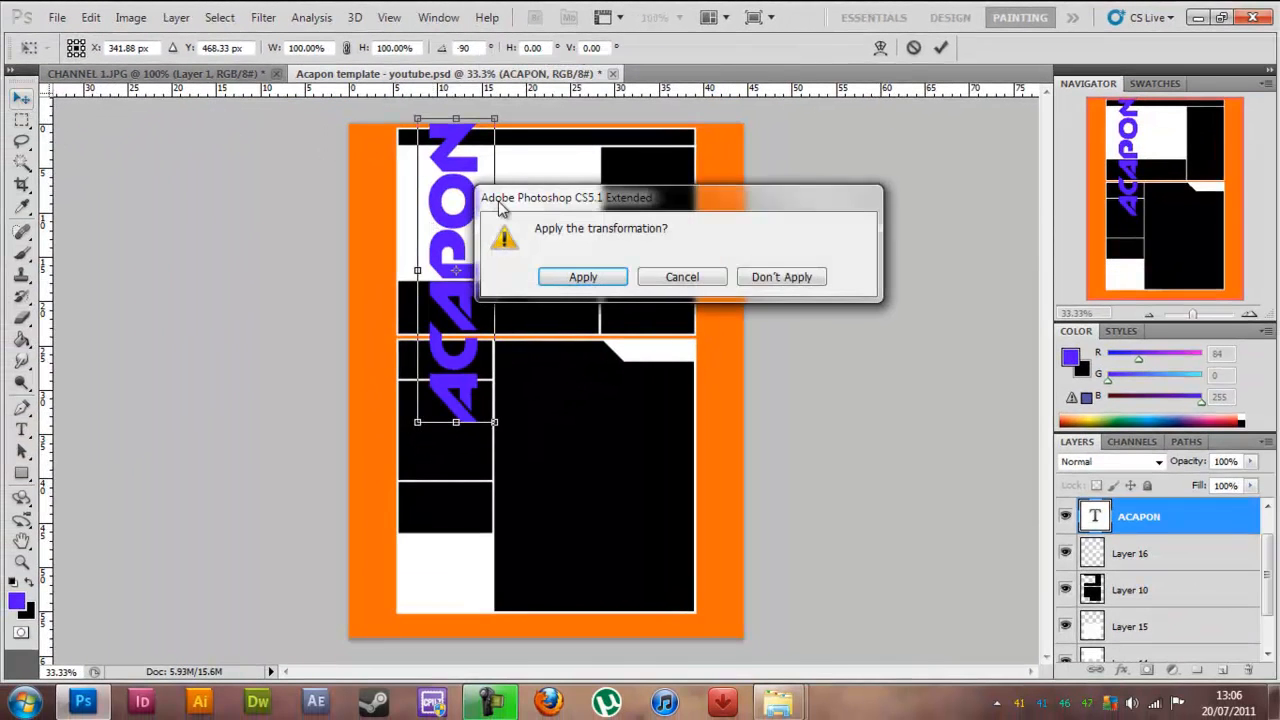
click(580, 277)
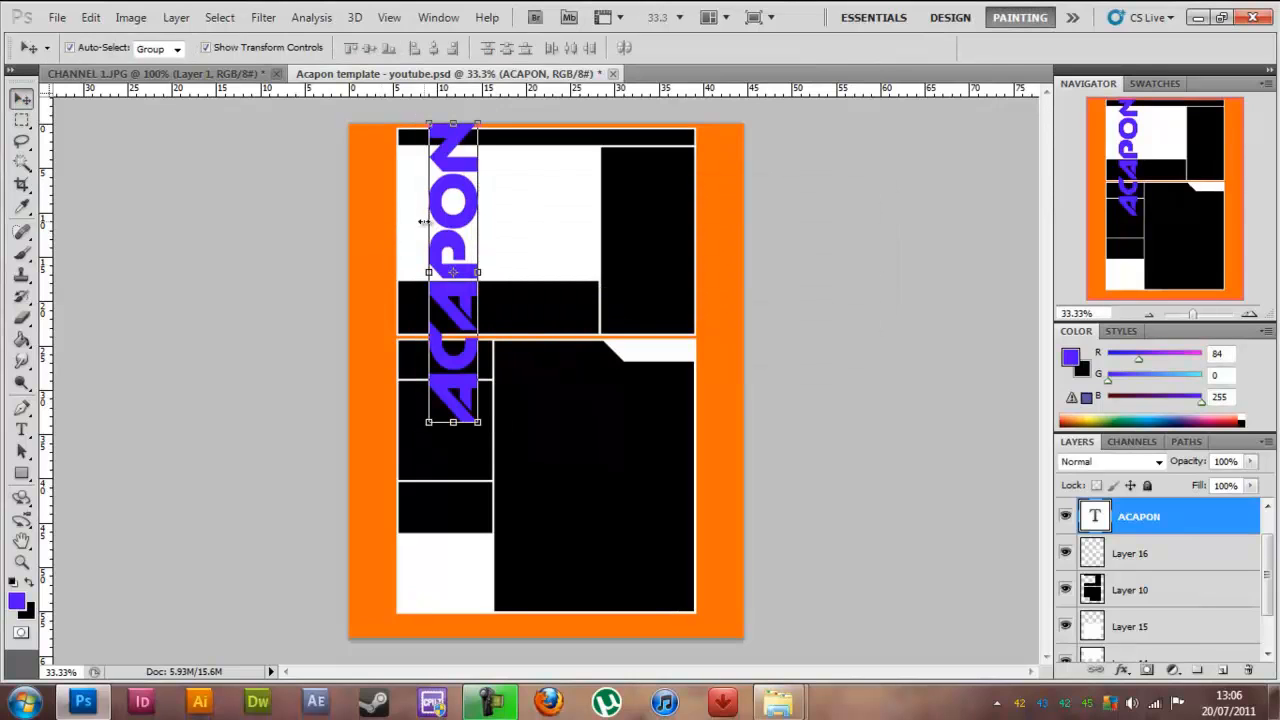
drag(449, 222, 366, 229)
Select the whole vertical ACAPON text and look through the available fonts, keeping Slant
click(21, 429)
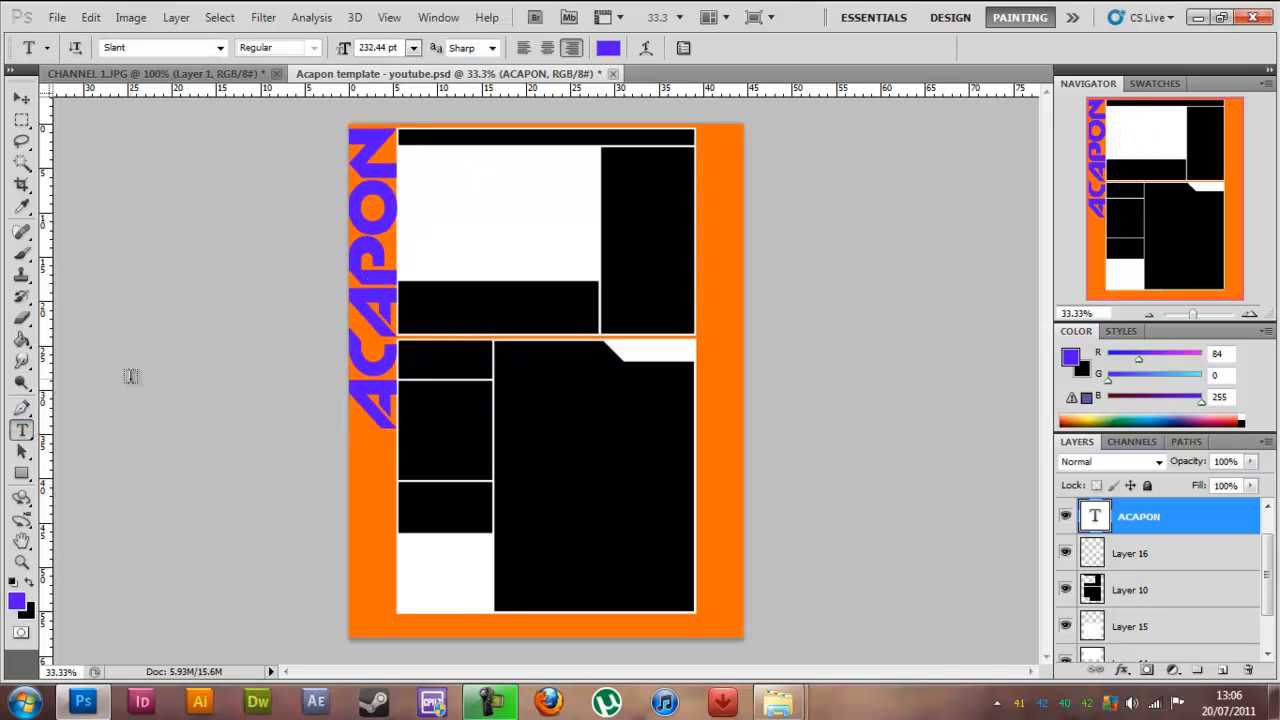
click(368, 277)
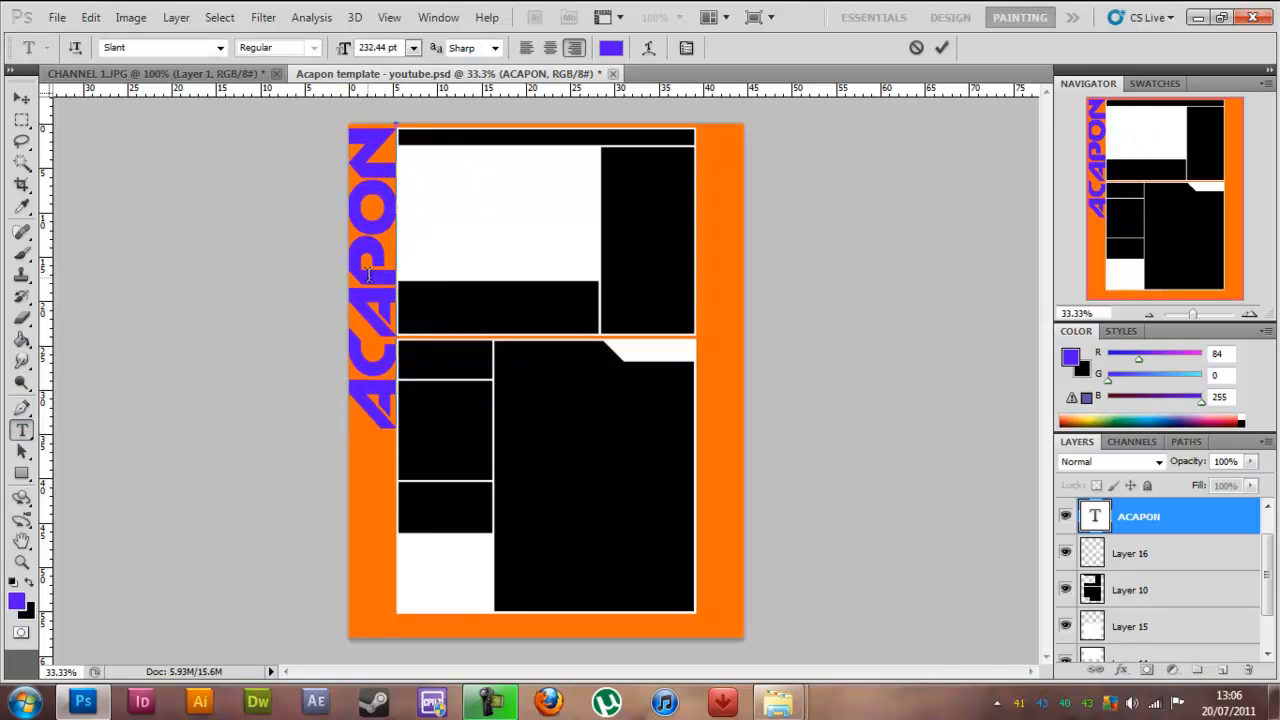
key(ctrl+a)
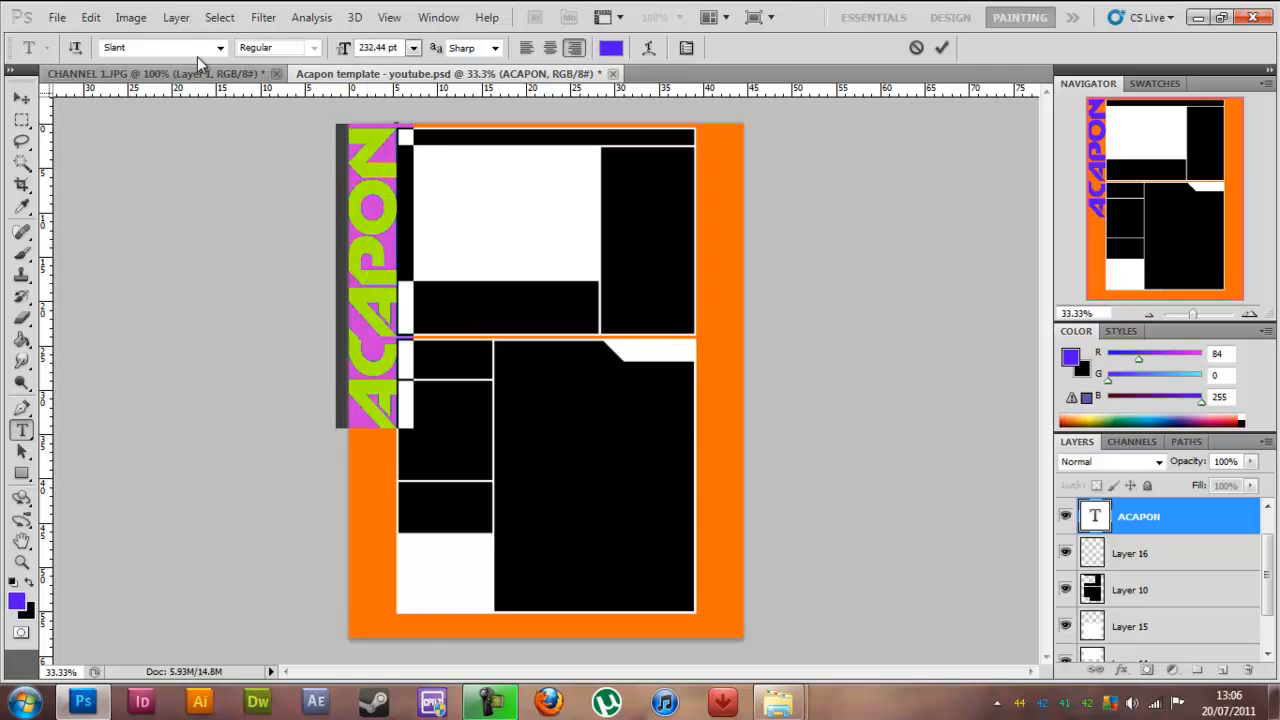
click(220, 47)
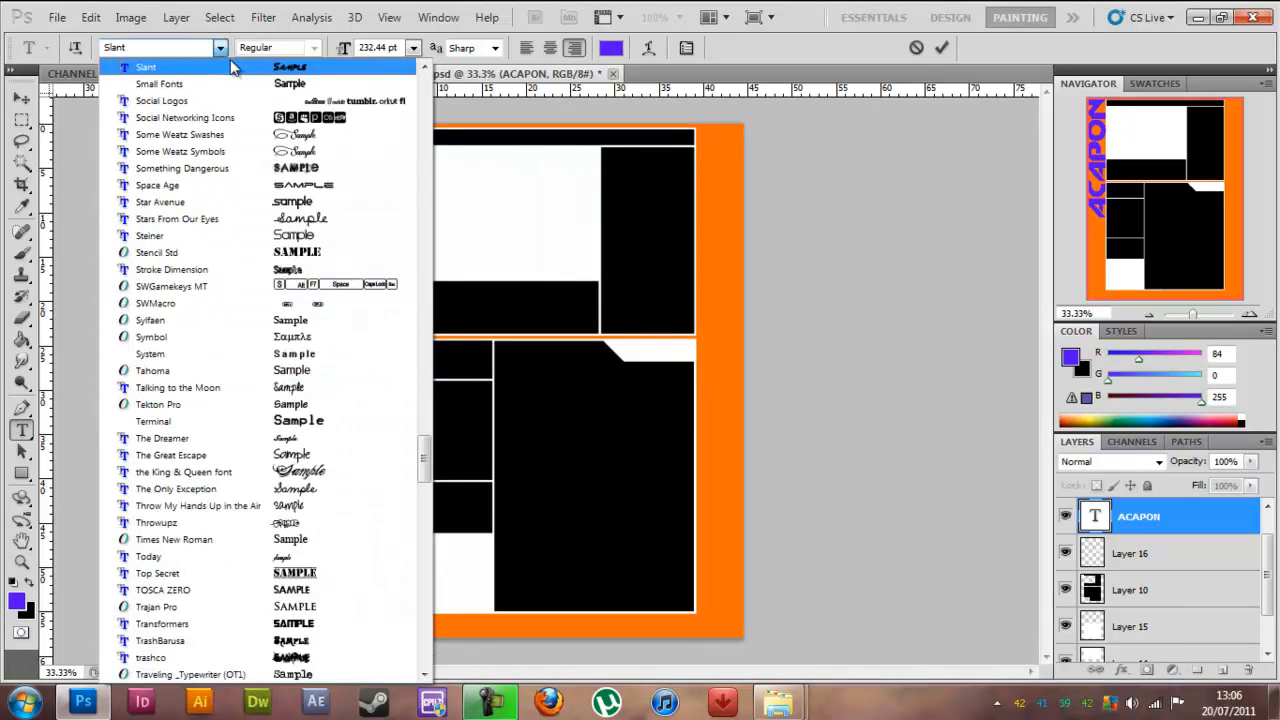
click(77, 175)
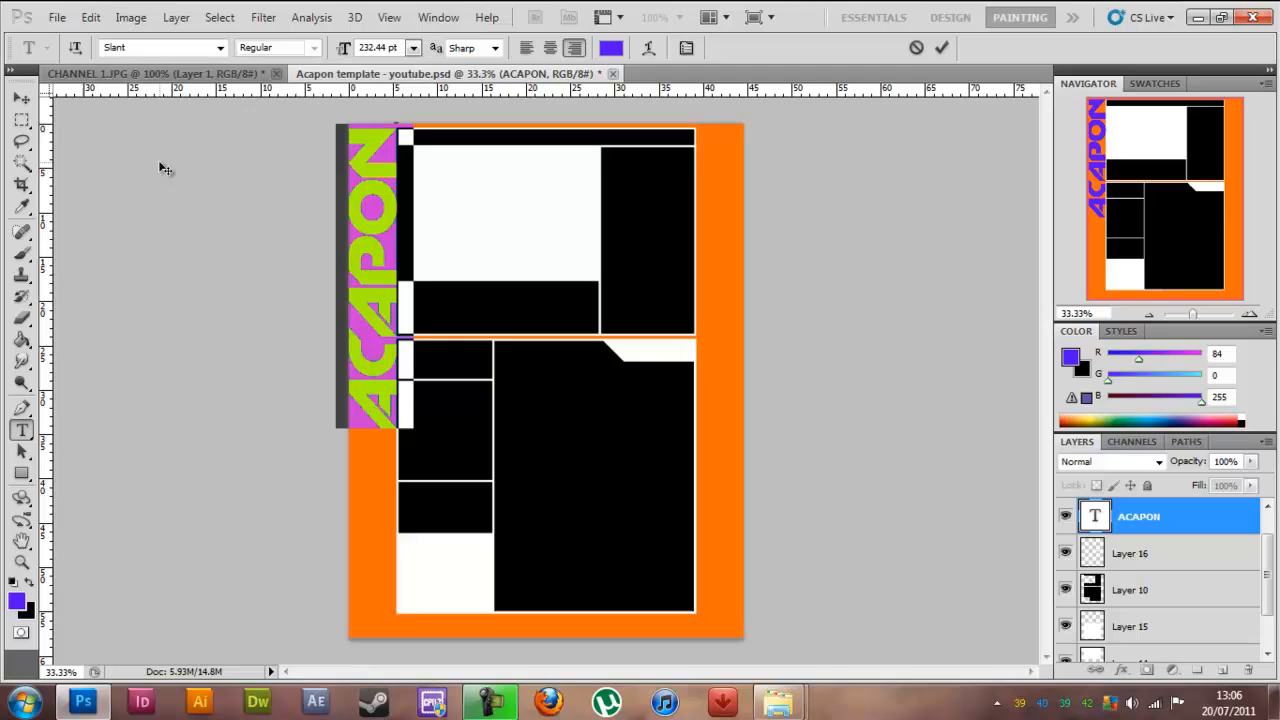
Choose the Eraser, select Layer 10 as the target, and replace the current brushes with the Explosion_Brushes set
click(23, 99)
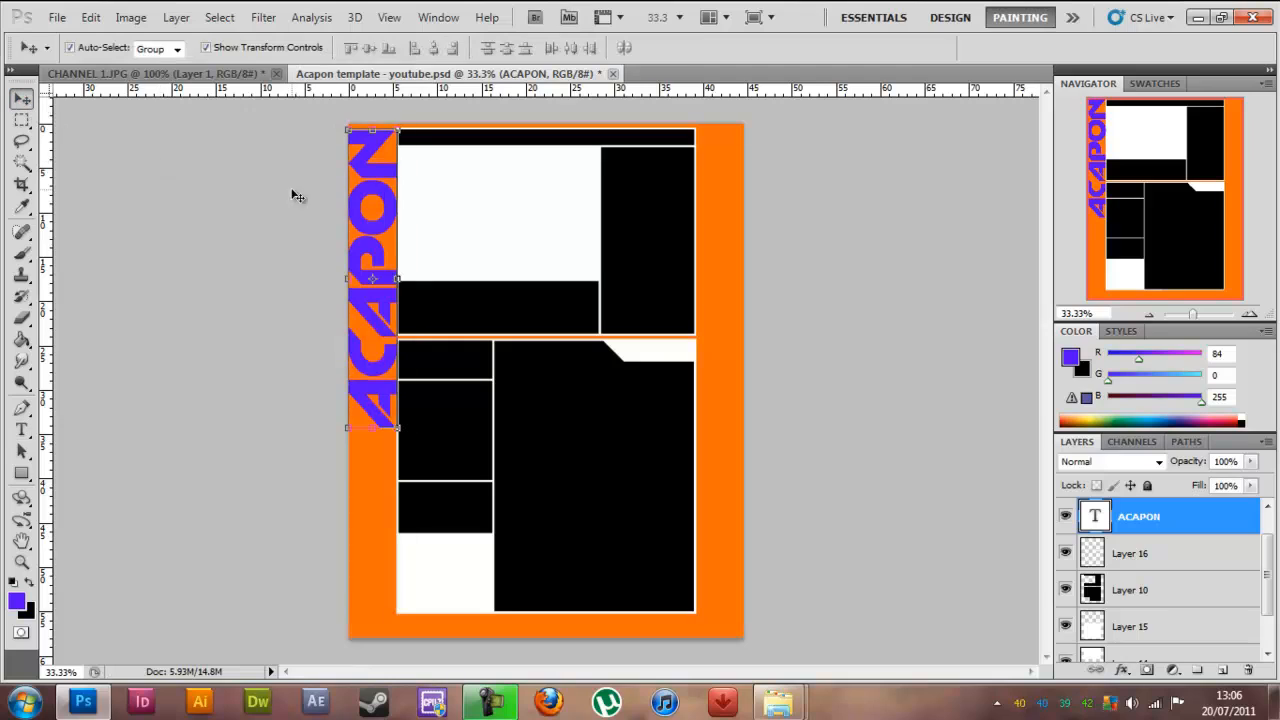
click(22, 254)
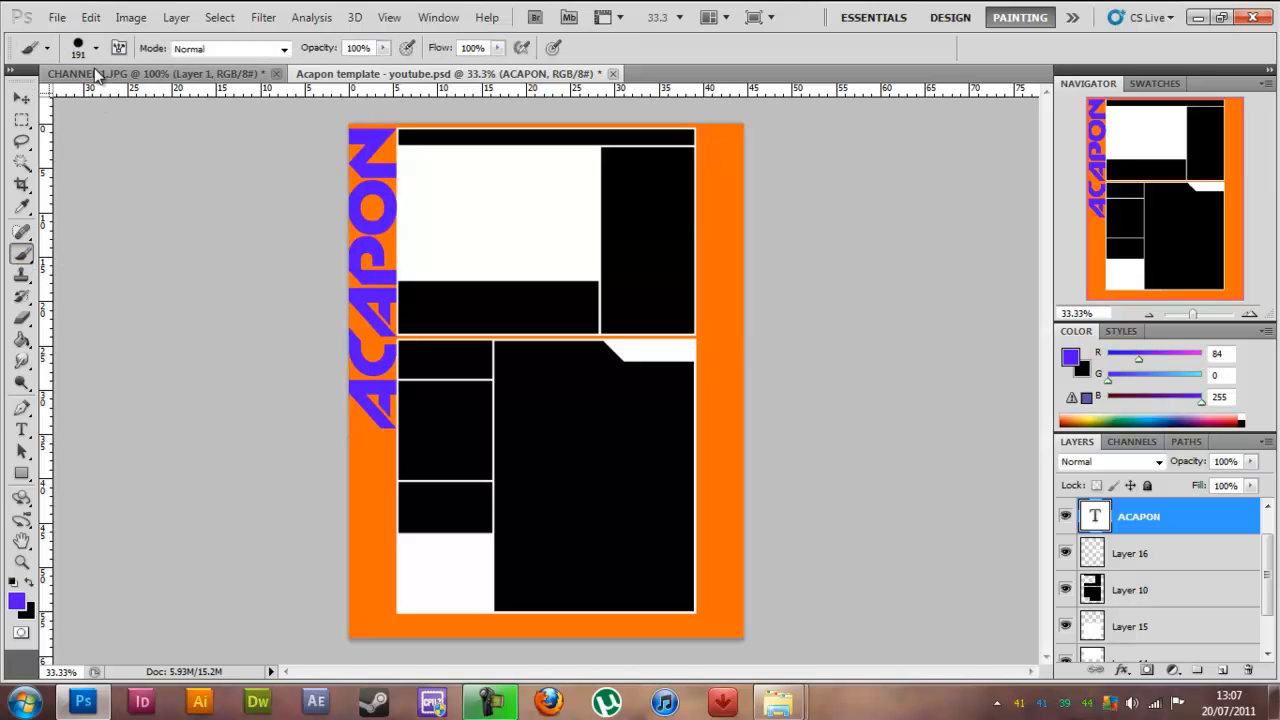
click(22, 318)
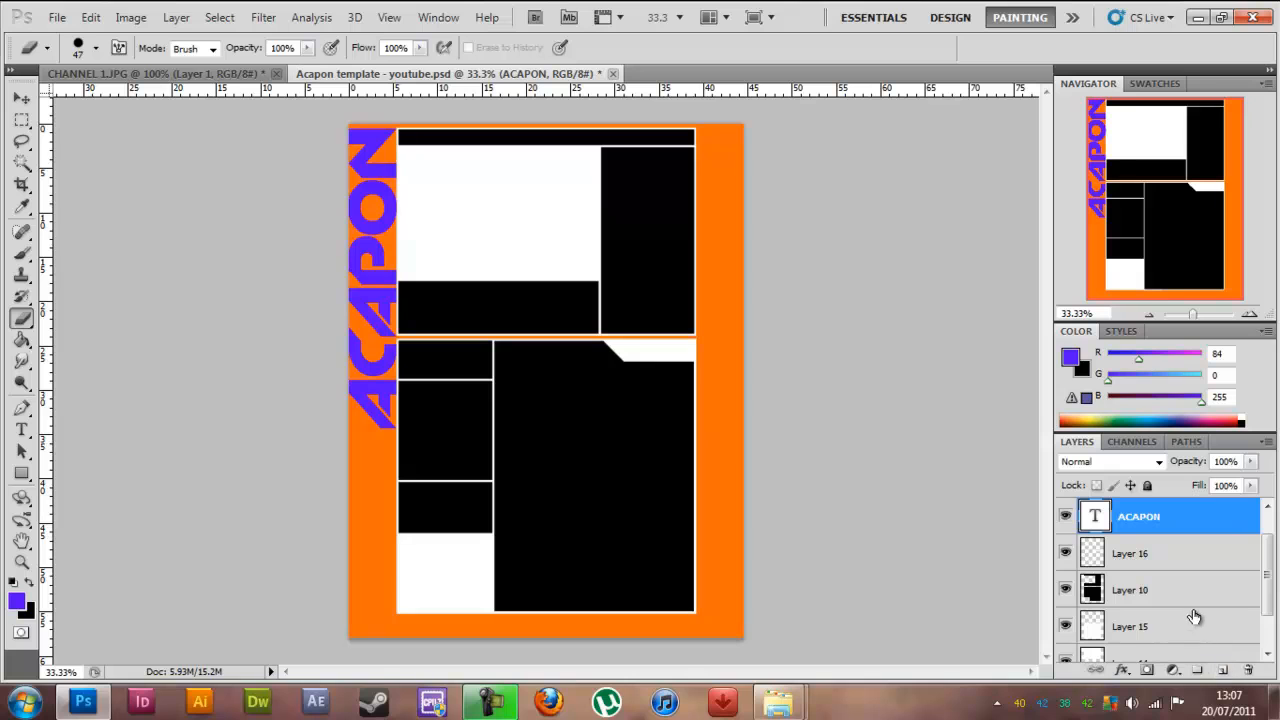
click(1155, 591)
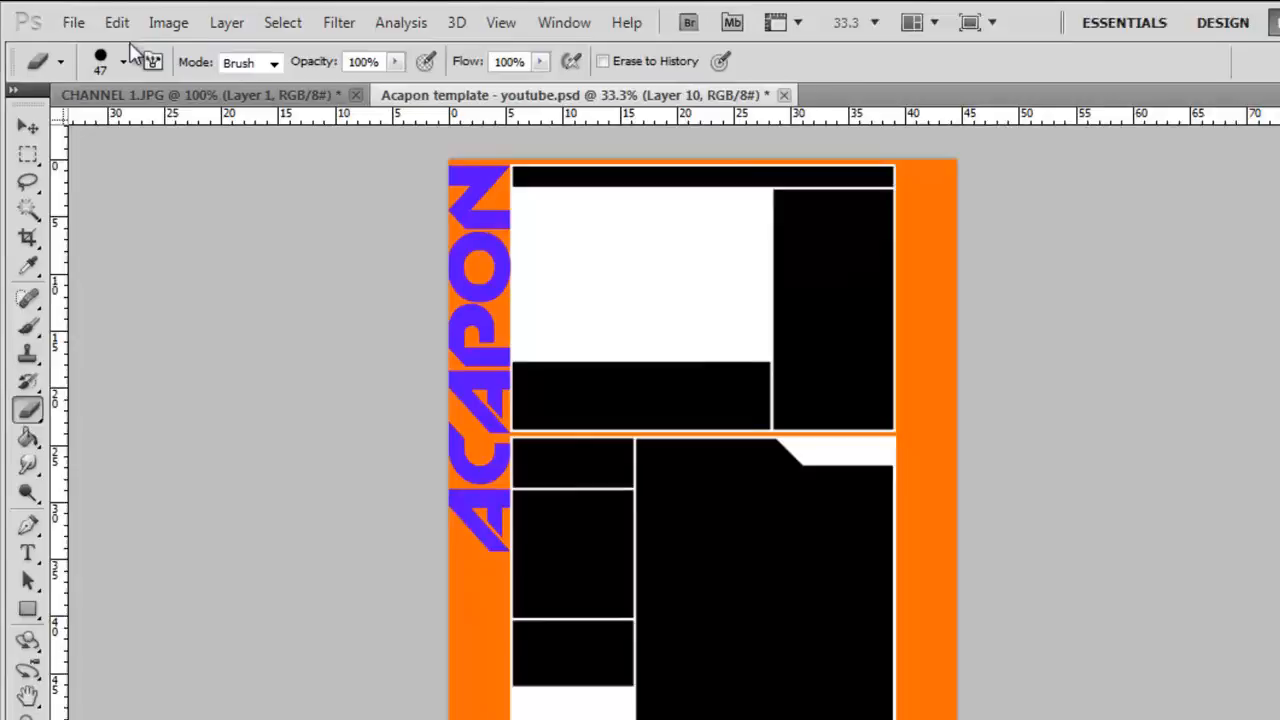
click(95, 48)
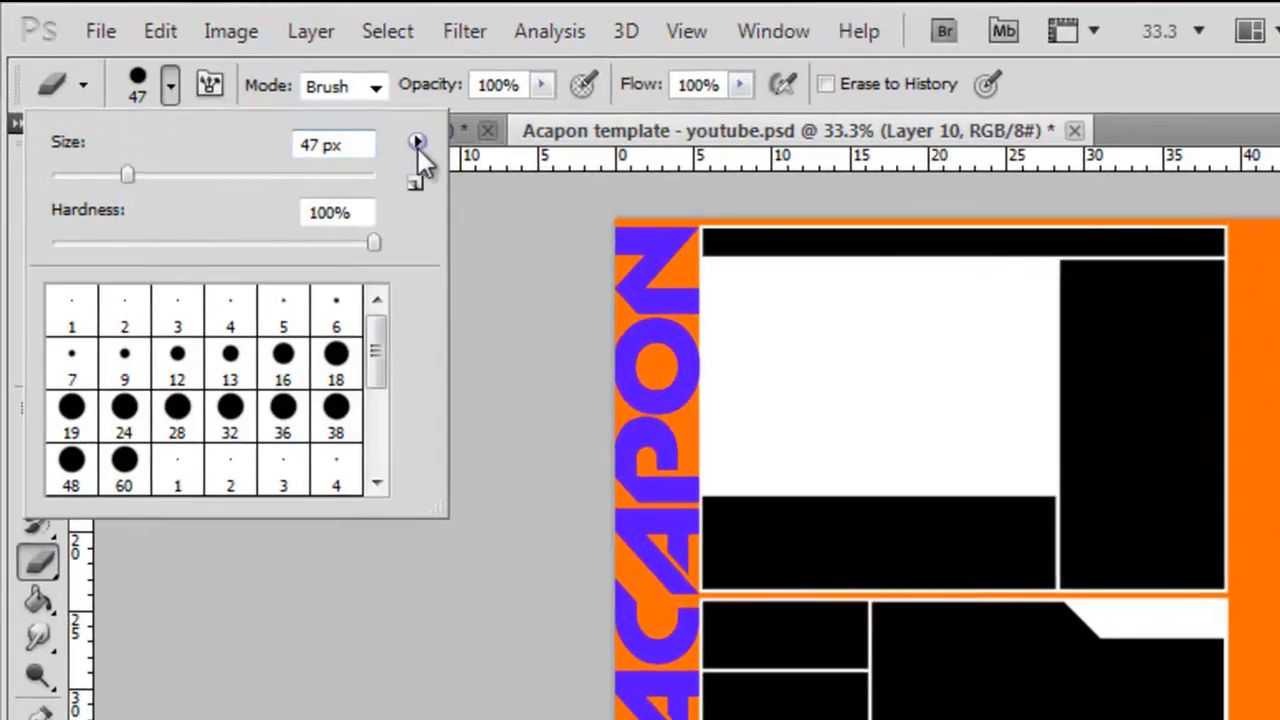
click(419, 143)
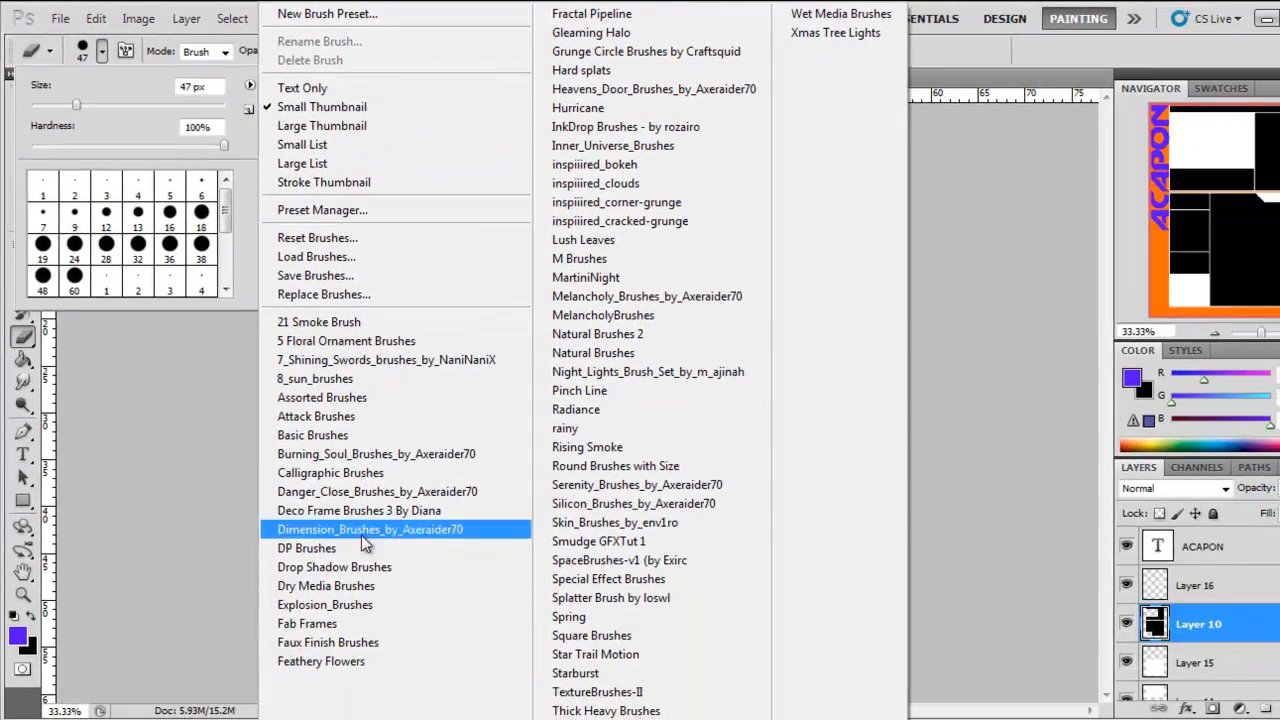
click(360, 599)
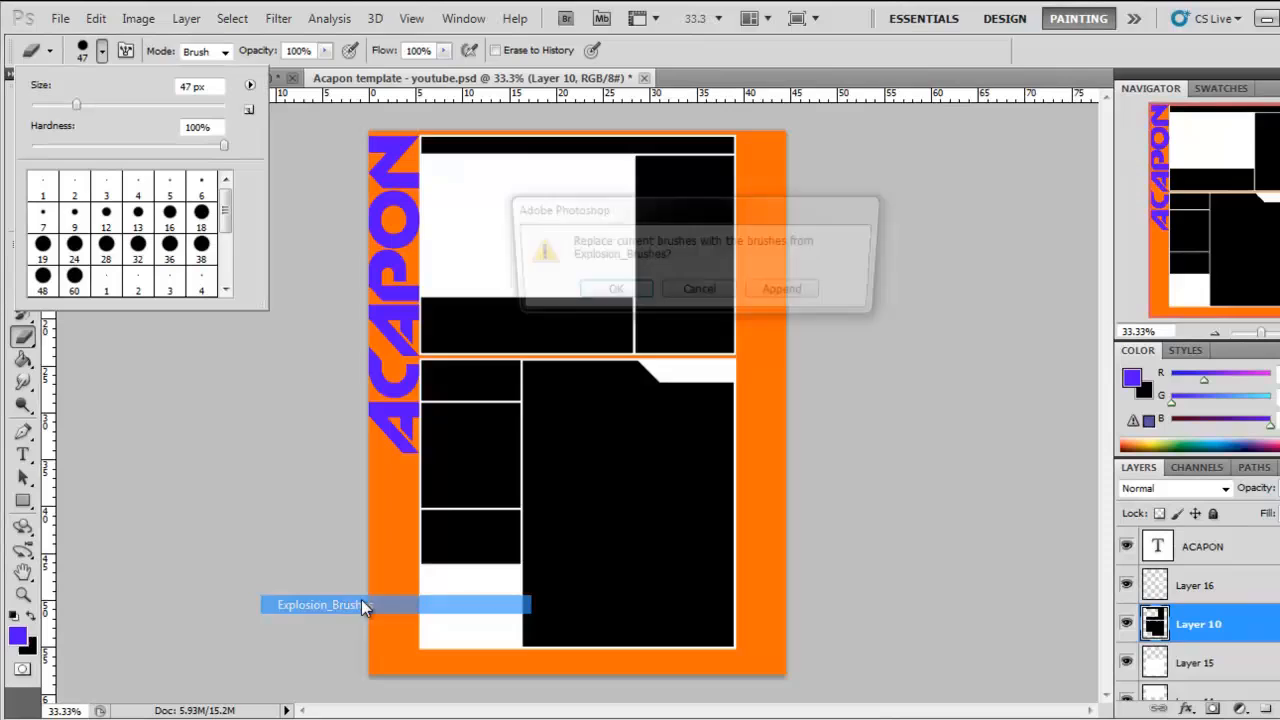
click(608, 293)
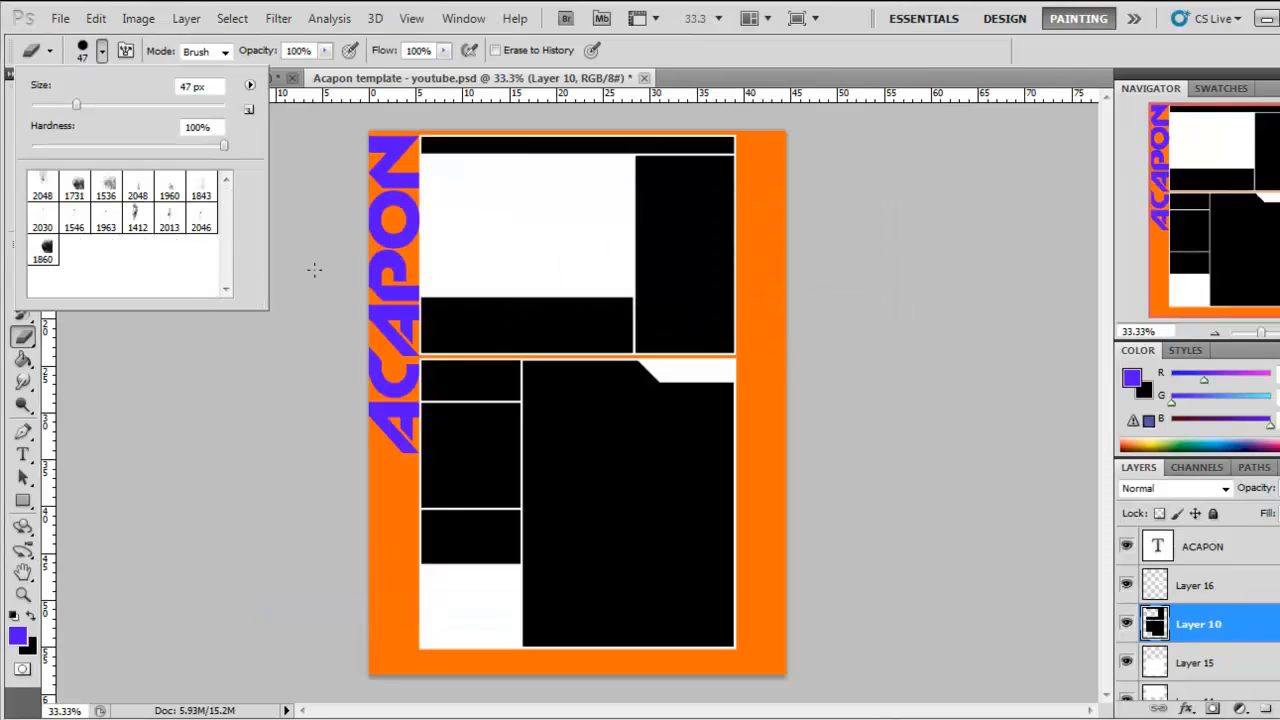
Erase an explosion splatter into the lower-right corner of the large black box, using the 1536 brush at 960 px
click(107, 190)
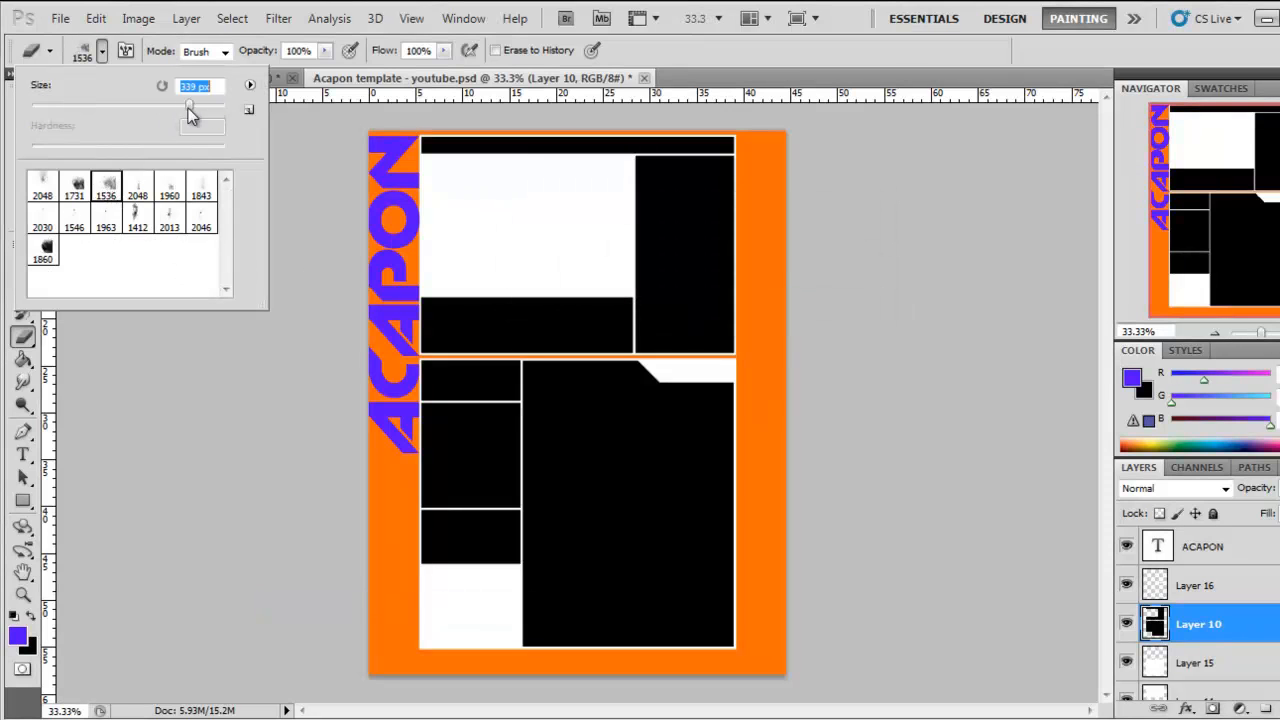
click(675, 549)
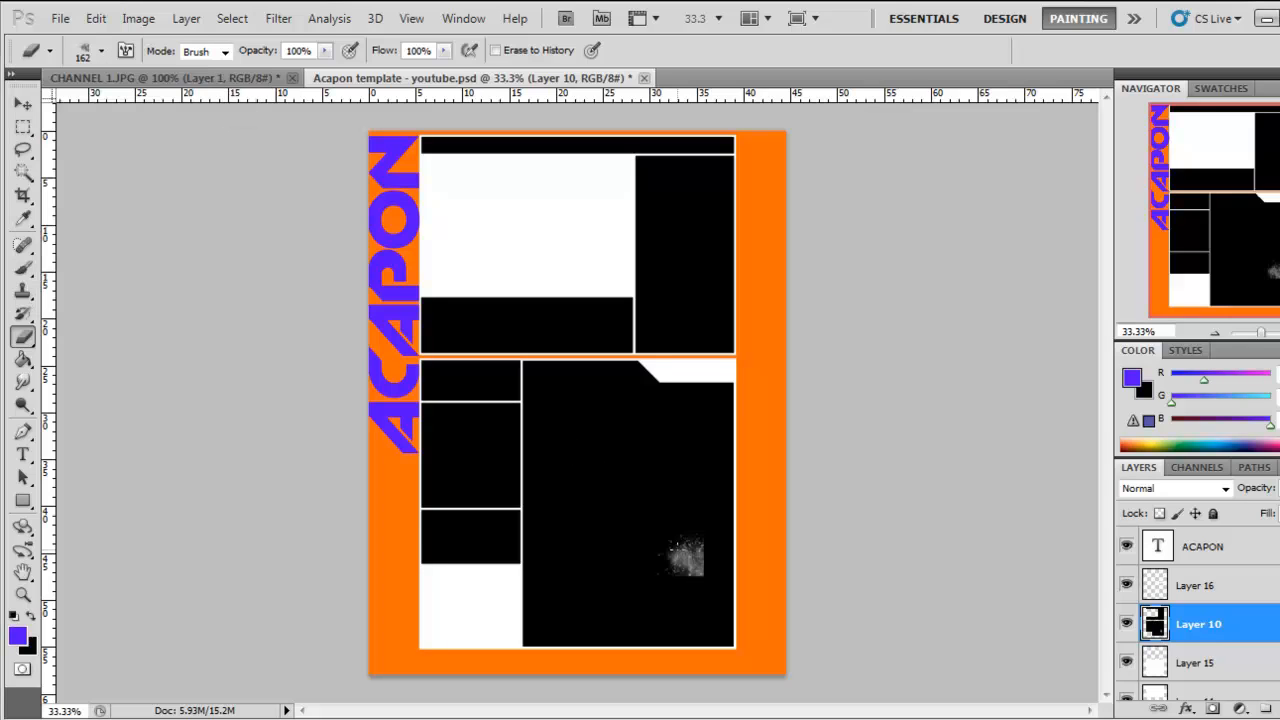
key(ctrl+z)
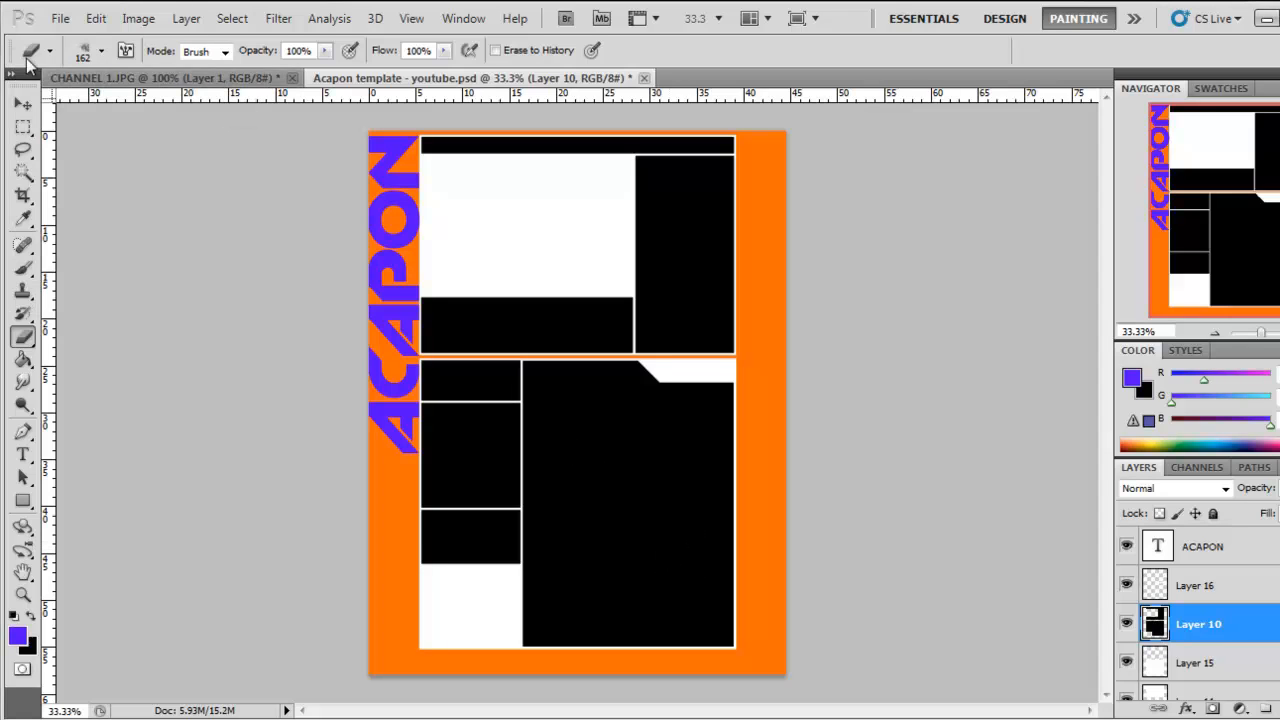
click(101, 50)
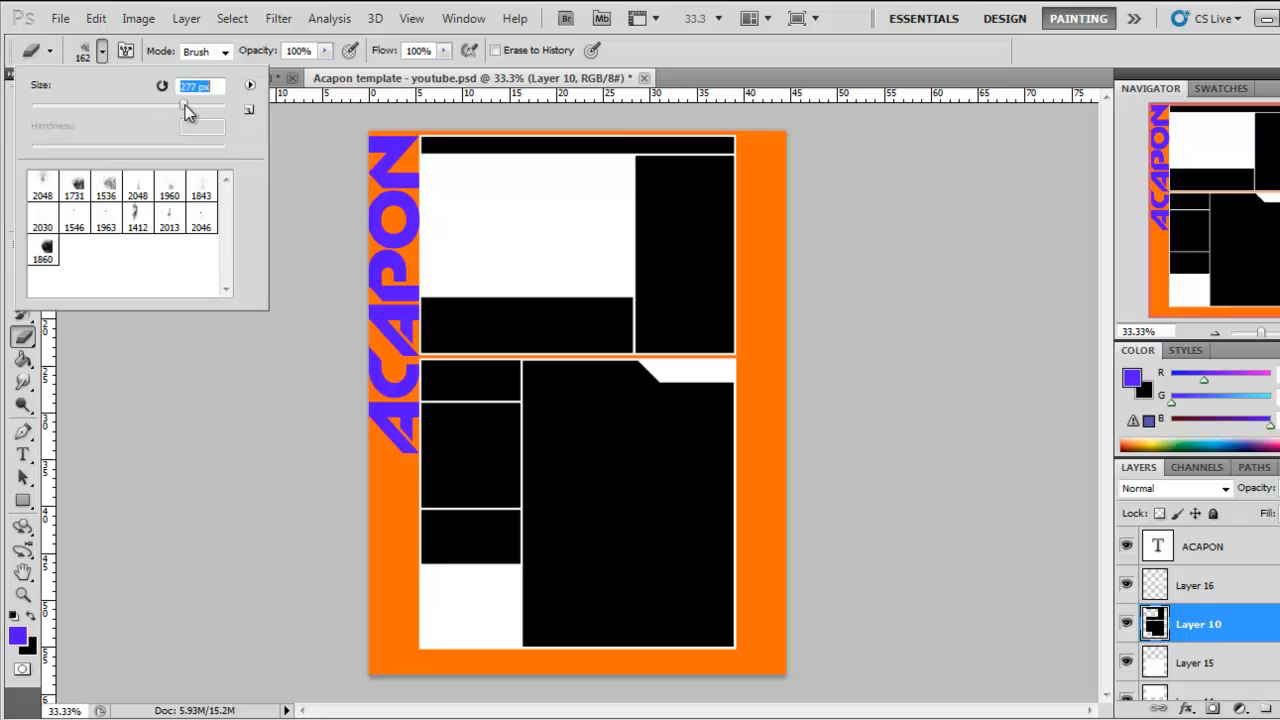
drag(185, 105, 215, 110)
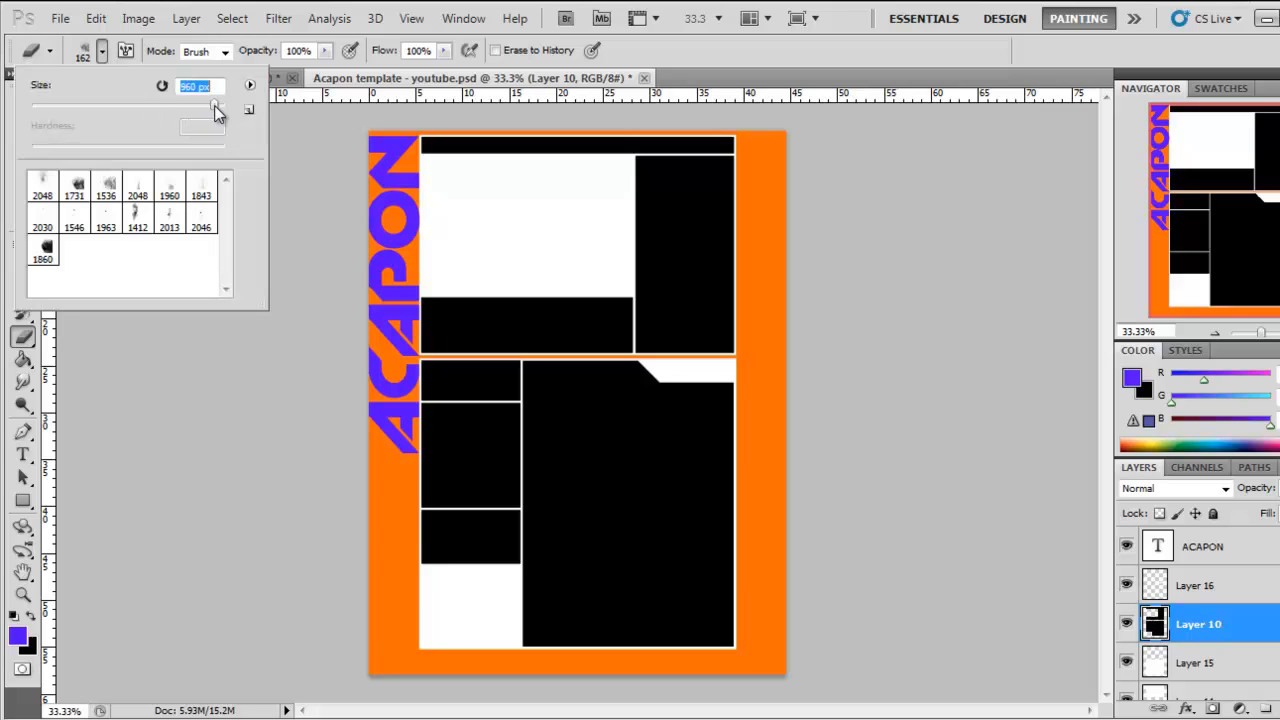
click(698, 604)
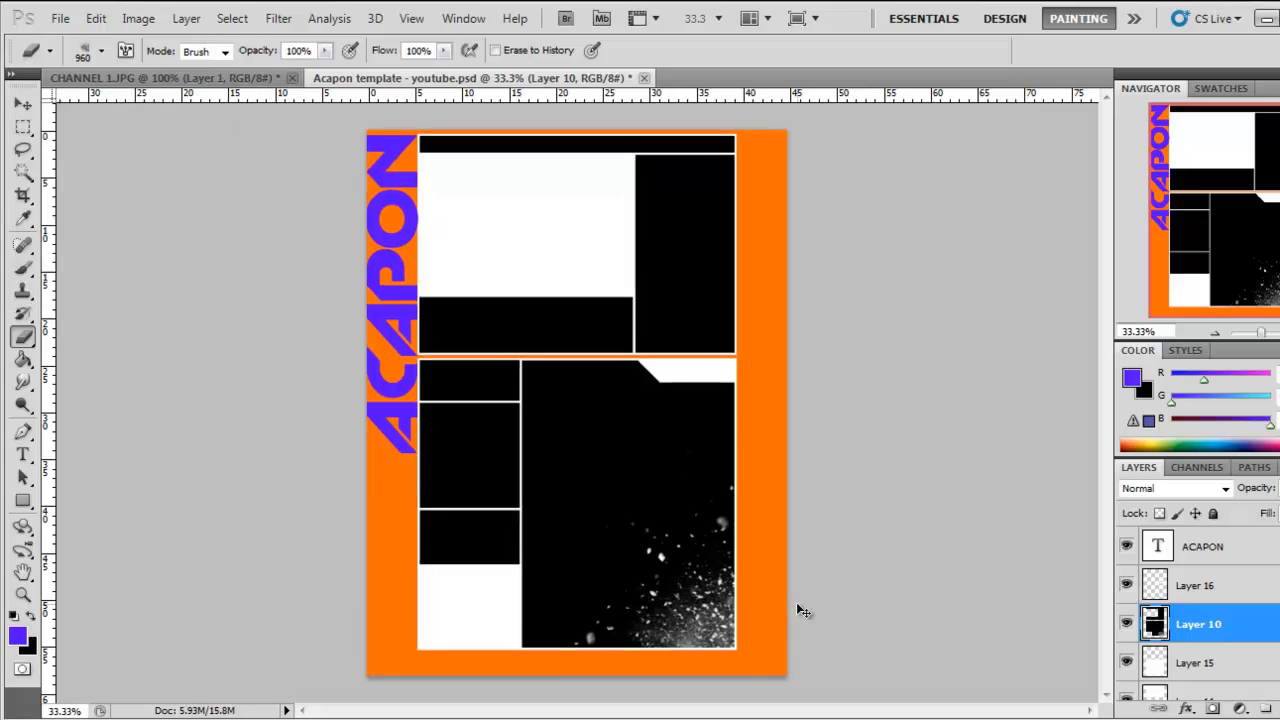
Examine the erased splatter and the surrounding black boxes at 66.67% zoom
key(ctrl+plus)
scroll(797, 600, down, 2)
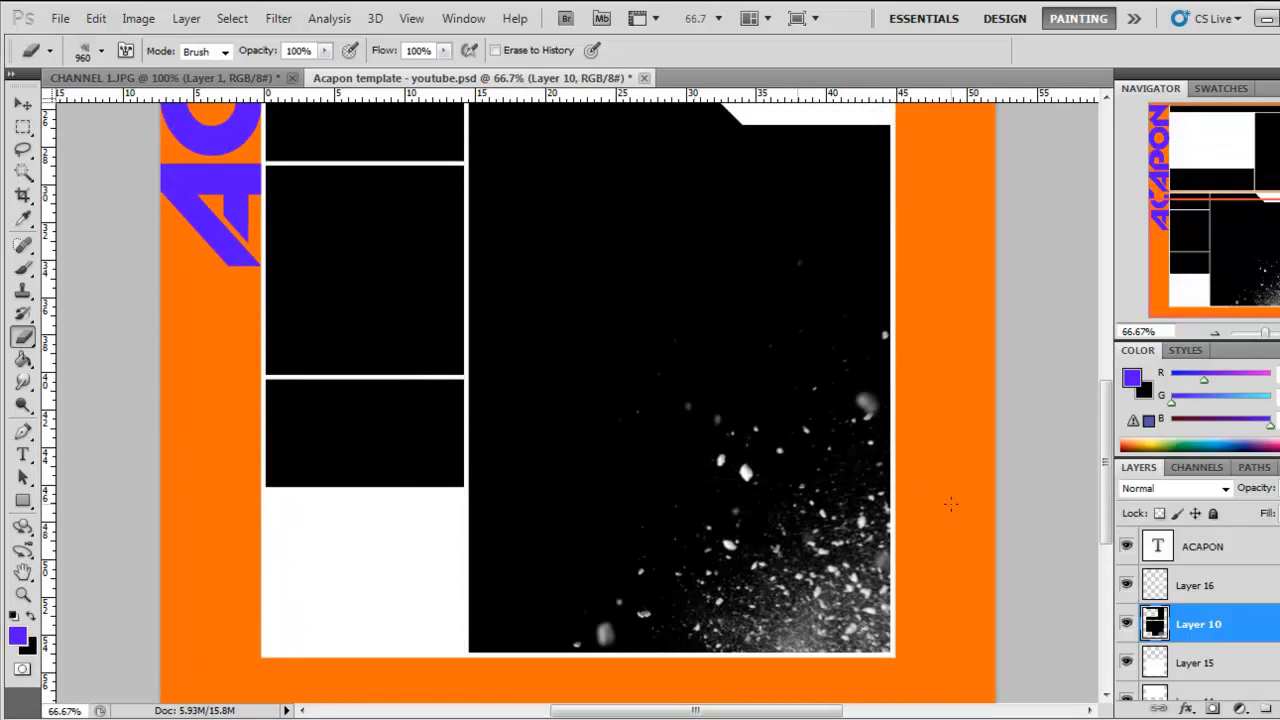
scroll(1066, 503, up, 6)
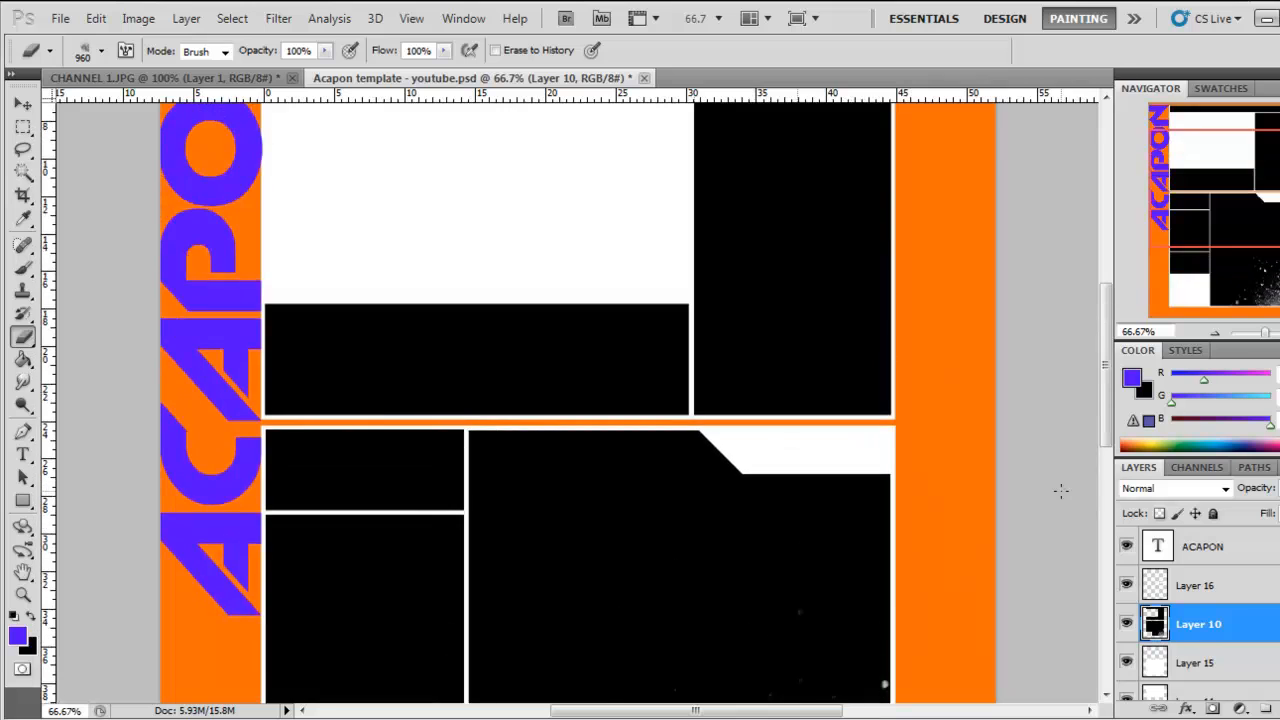
scroll(1061, 491, down, 7)
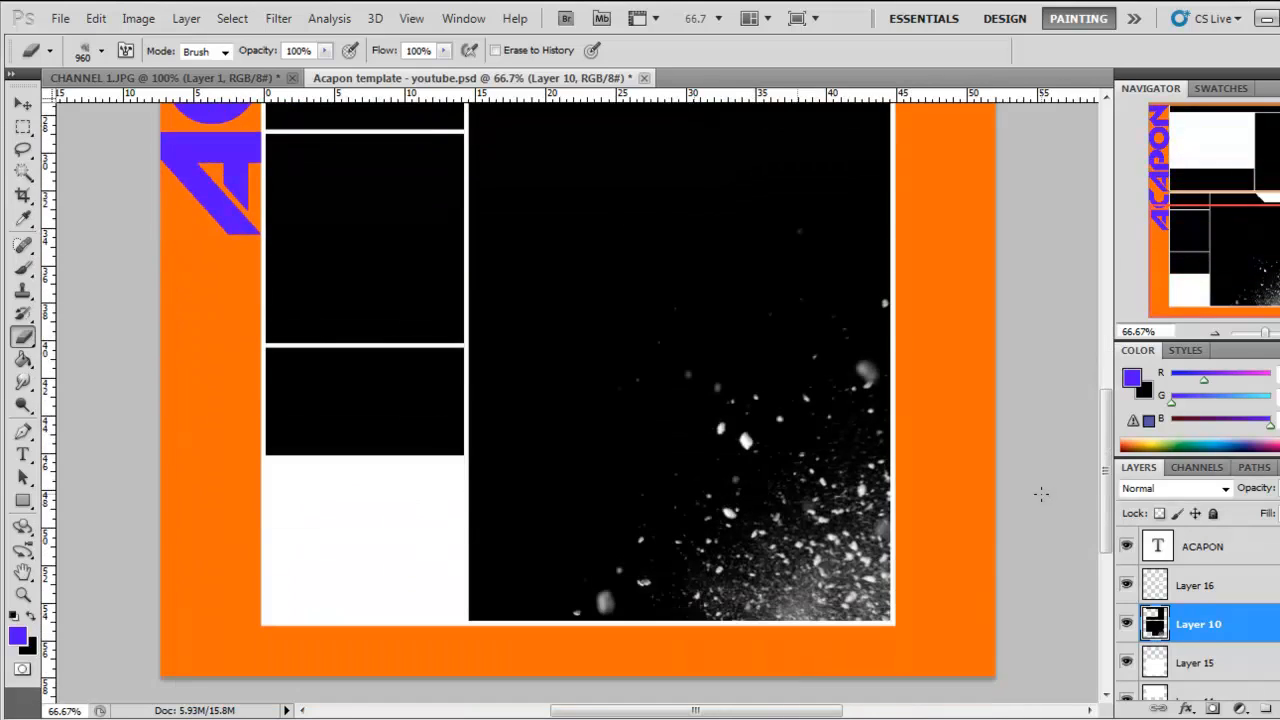
scroll(1041, 494, up, 7)
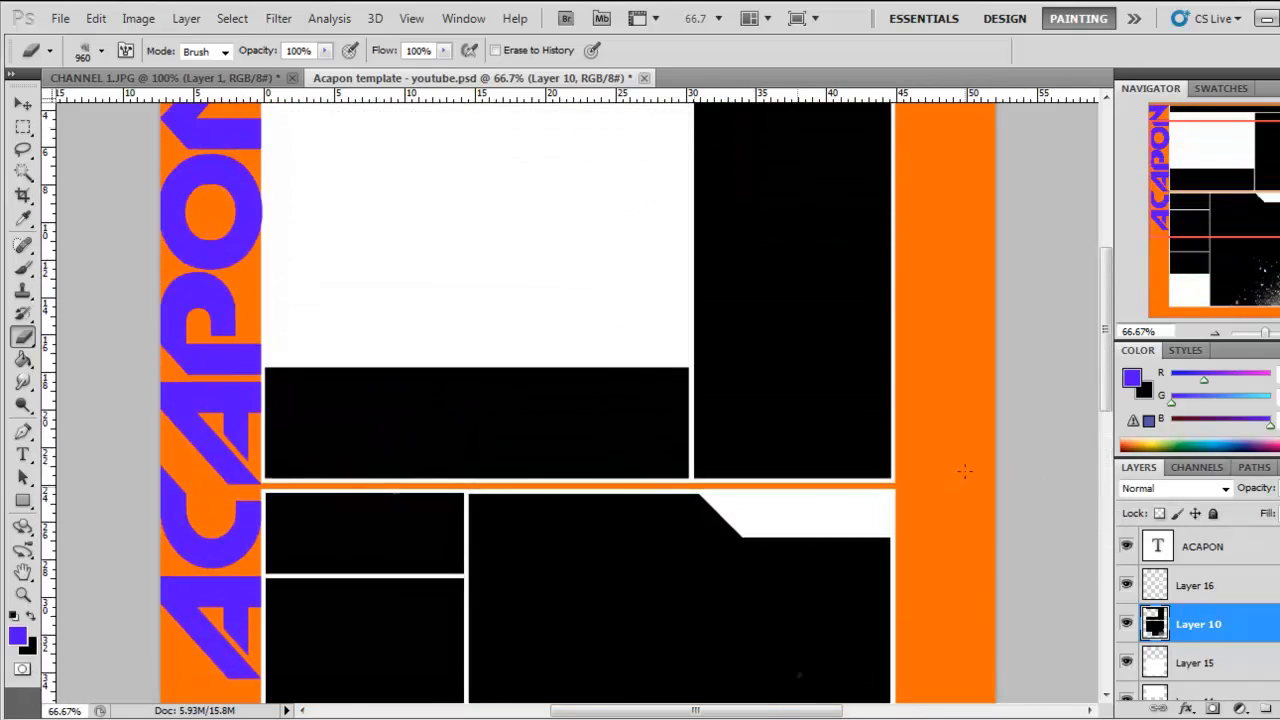
scroll(965, 470, down, 5)
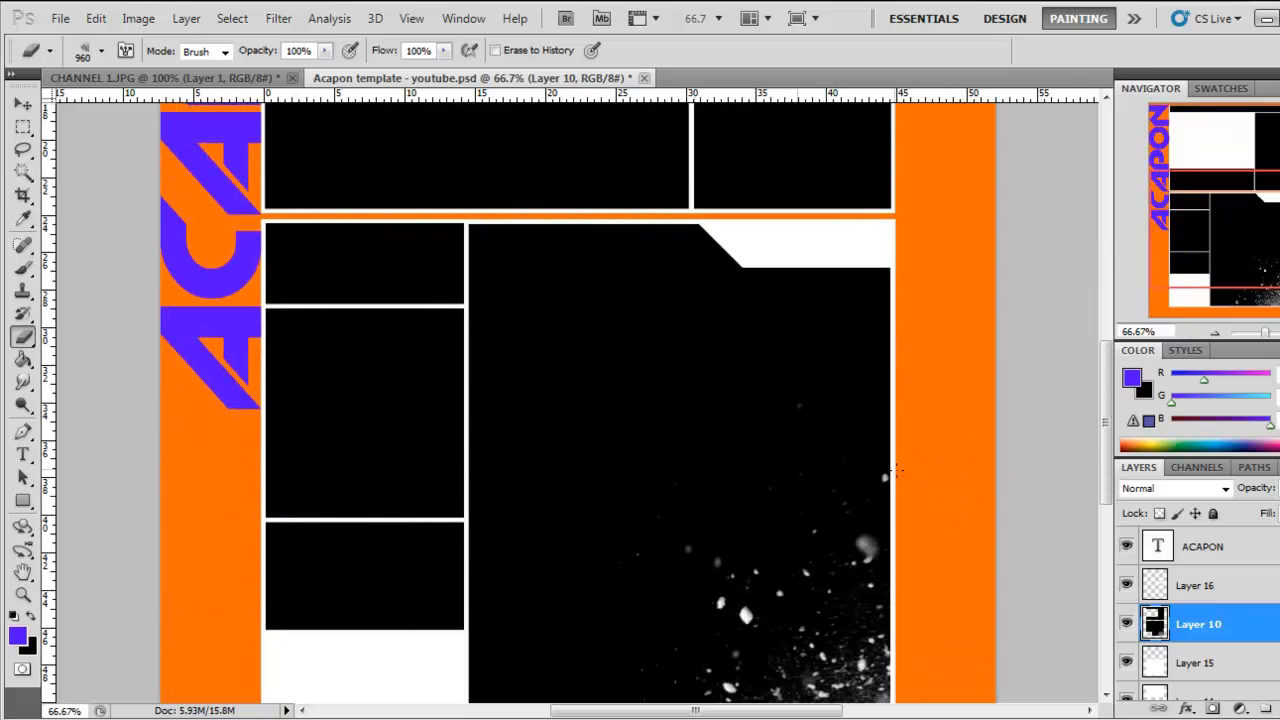
scroll(897, 470, down, 2)
Check the opacity setting of Layer 10, keeping it at 100%
key(v)
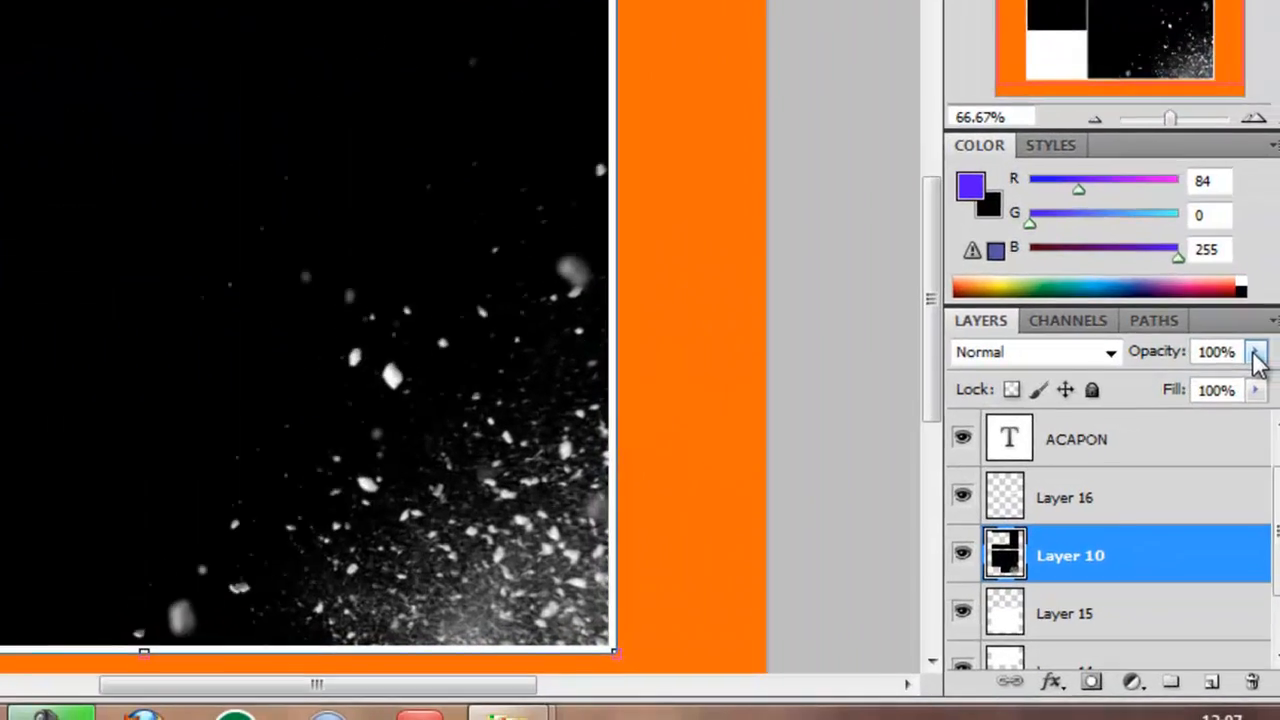
click(1257, 354)
mouse_move(1228, 320)
mouse_down()
mouse_move(1063, 322)
mouse_move(1226, 322)
mouse_up()
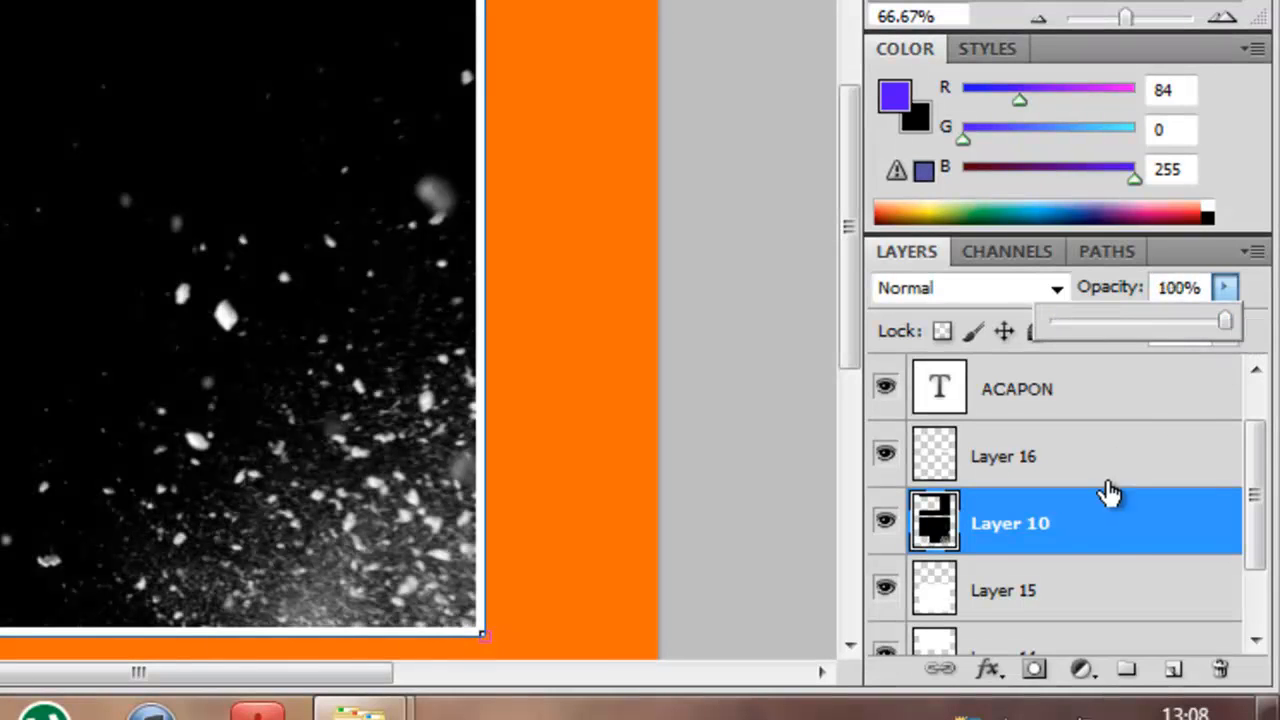
drag(856, 245, 870, 135)
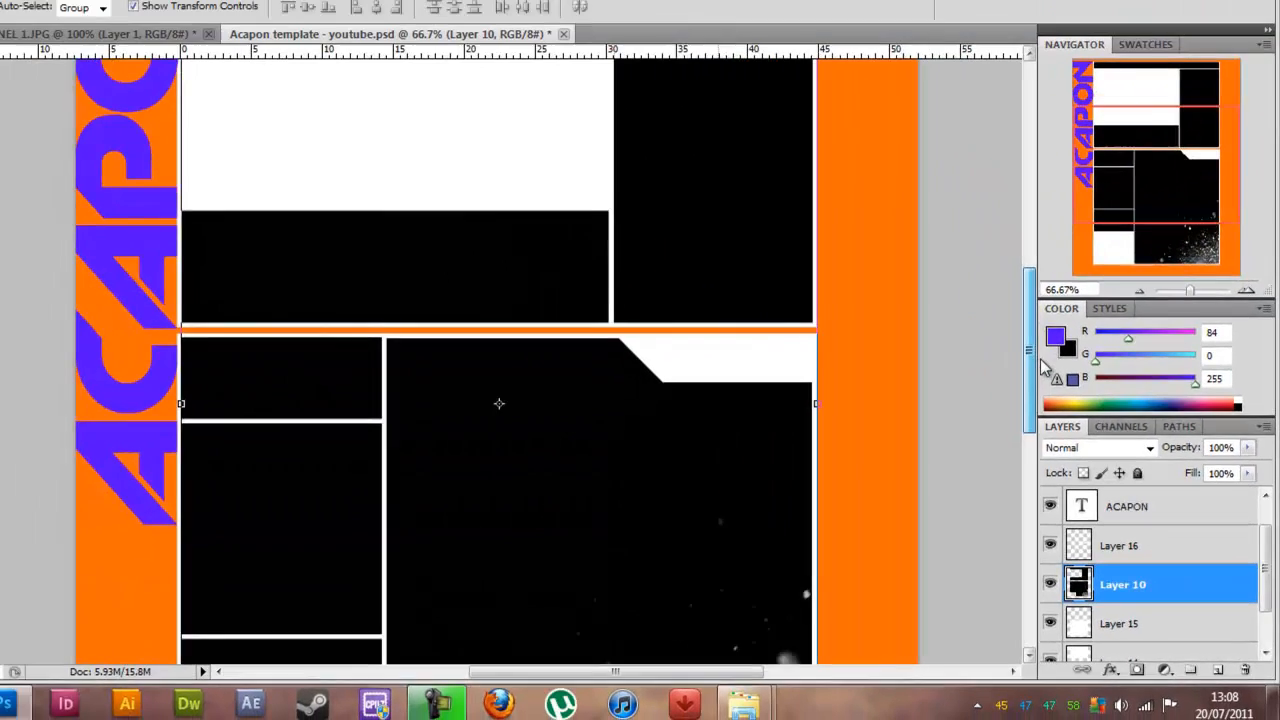
drag(1045, 368, 1055, 231)
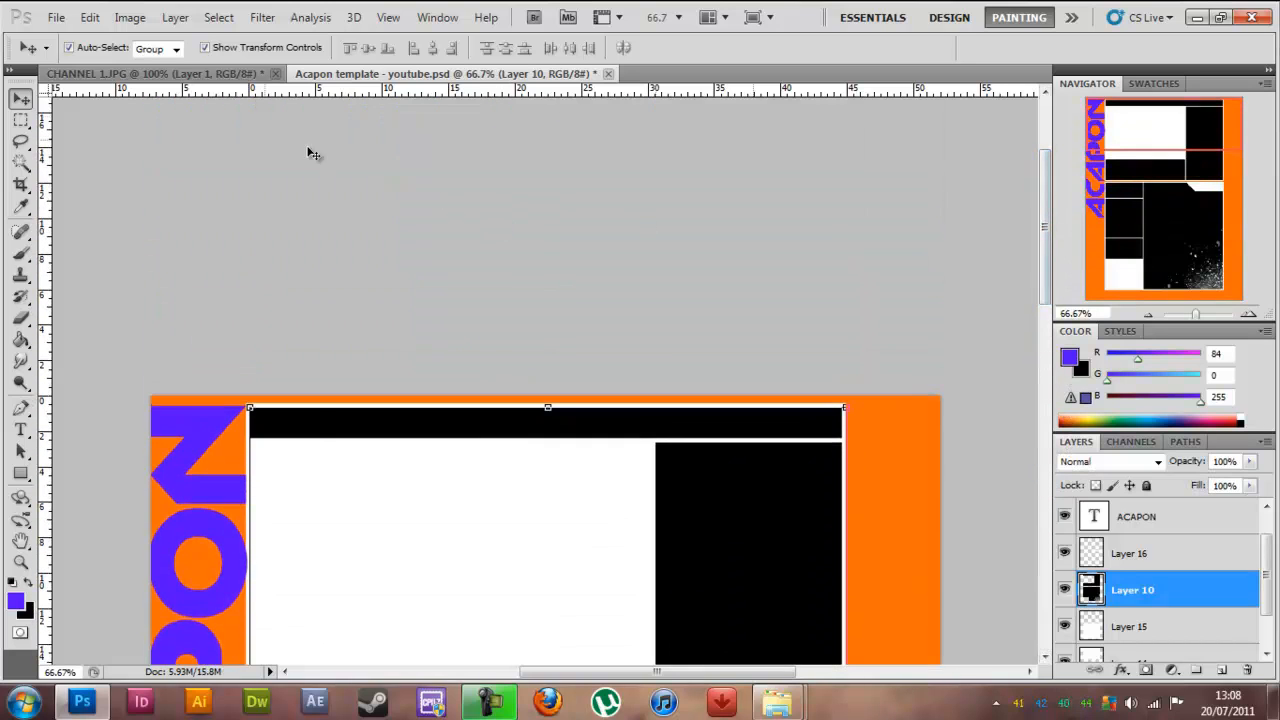
Save the design to the Stuff (E:) drive as the JPEG "Acapon template - youtube.jpg" with Maximum quality 12 and Baseline ("Standard") format
click(56, 17)
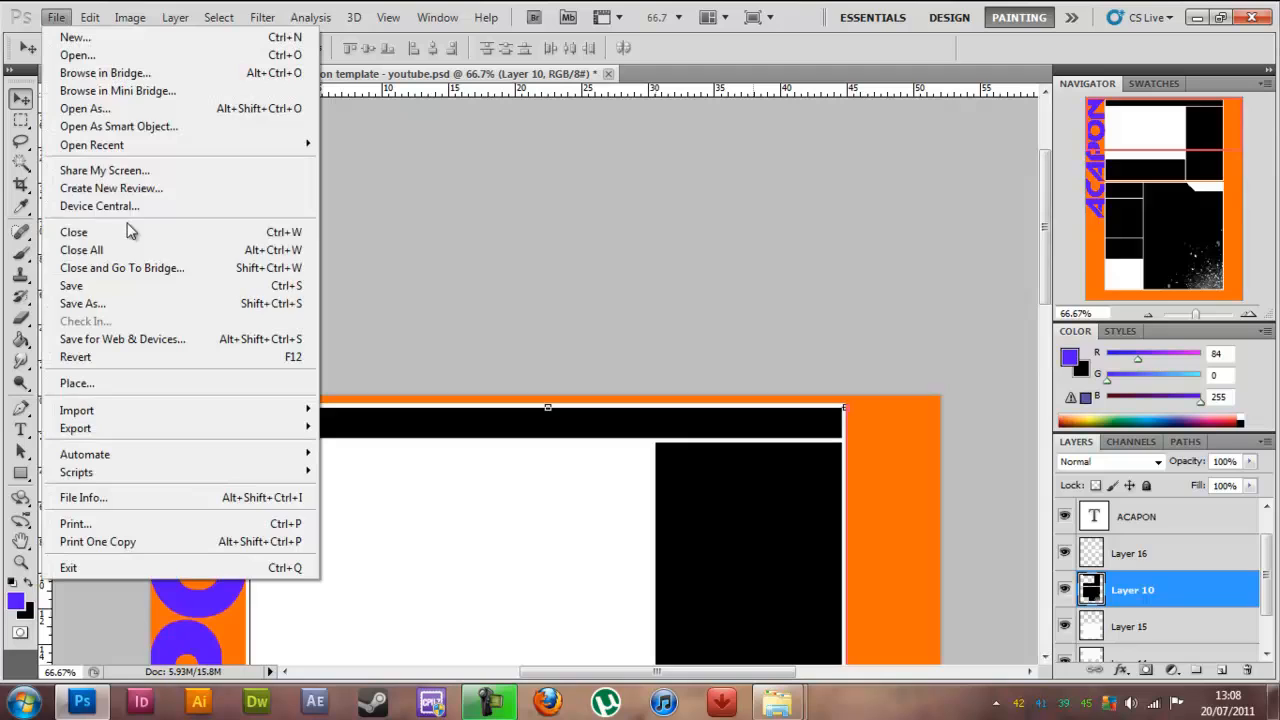
click(130, 304)
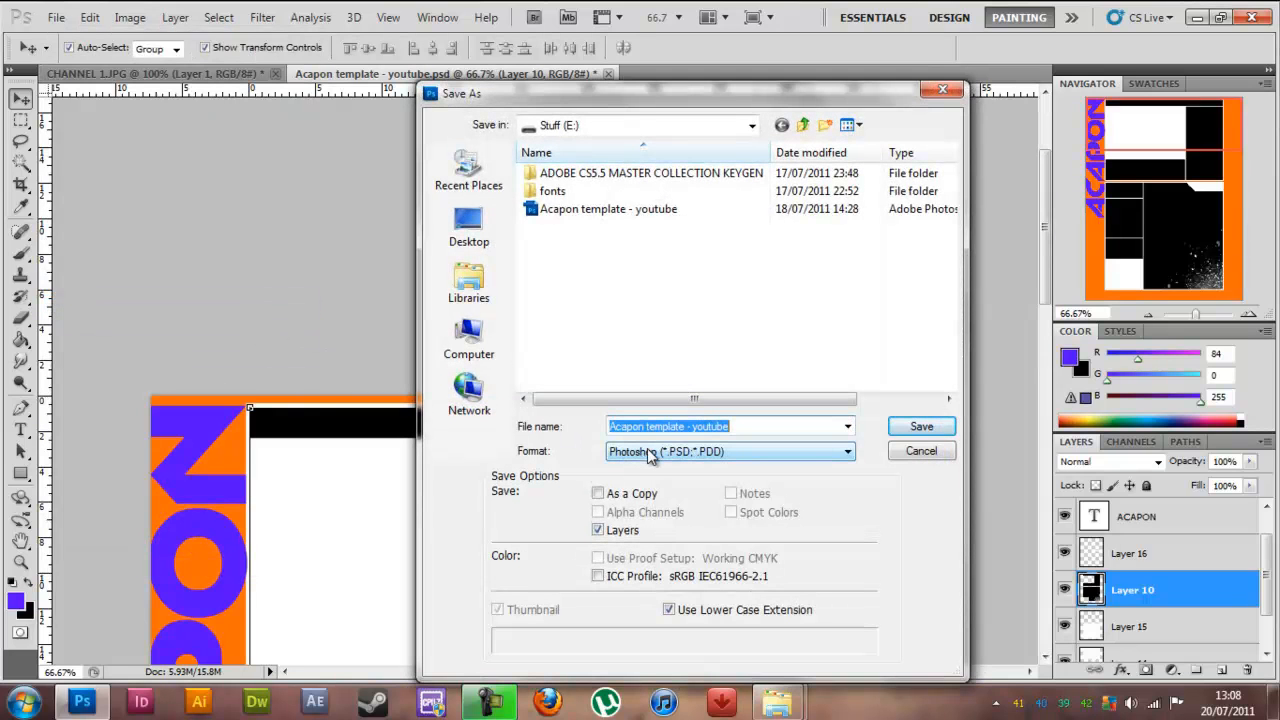
click(650, 453)
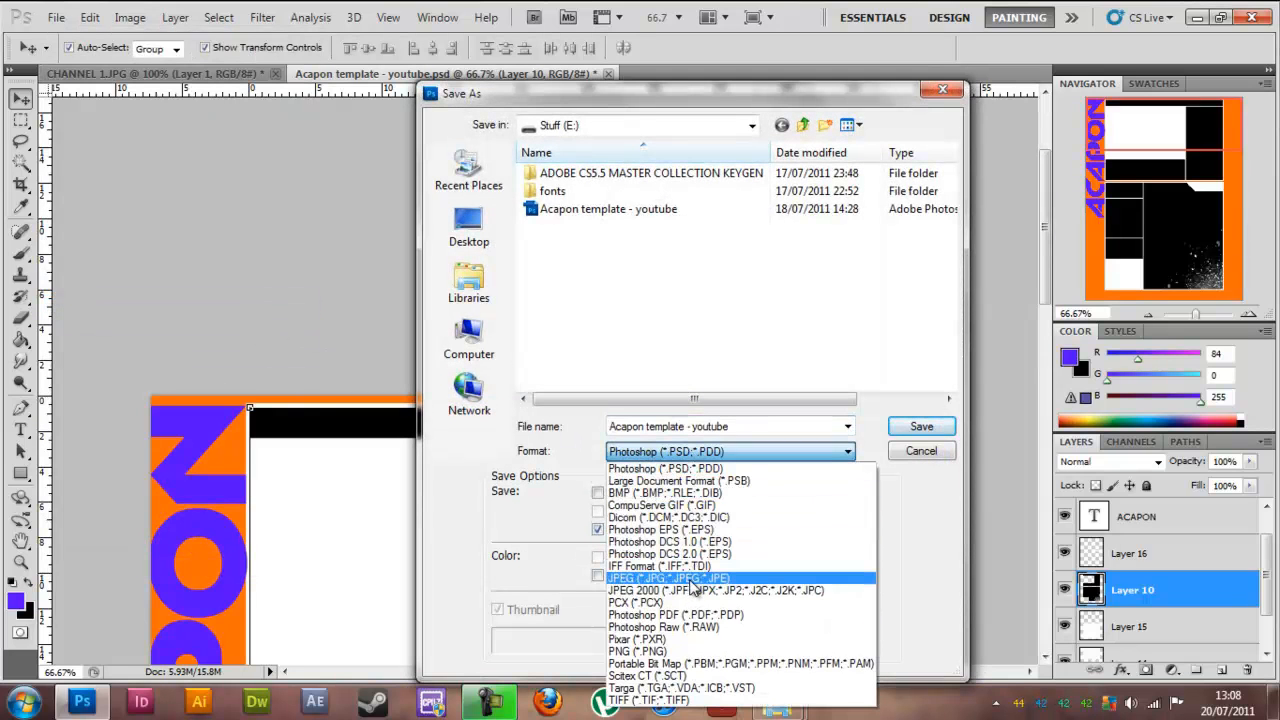
click(693, 580)
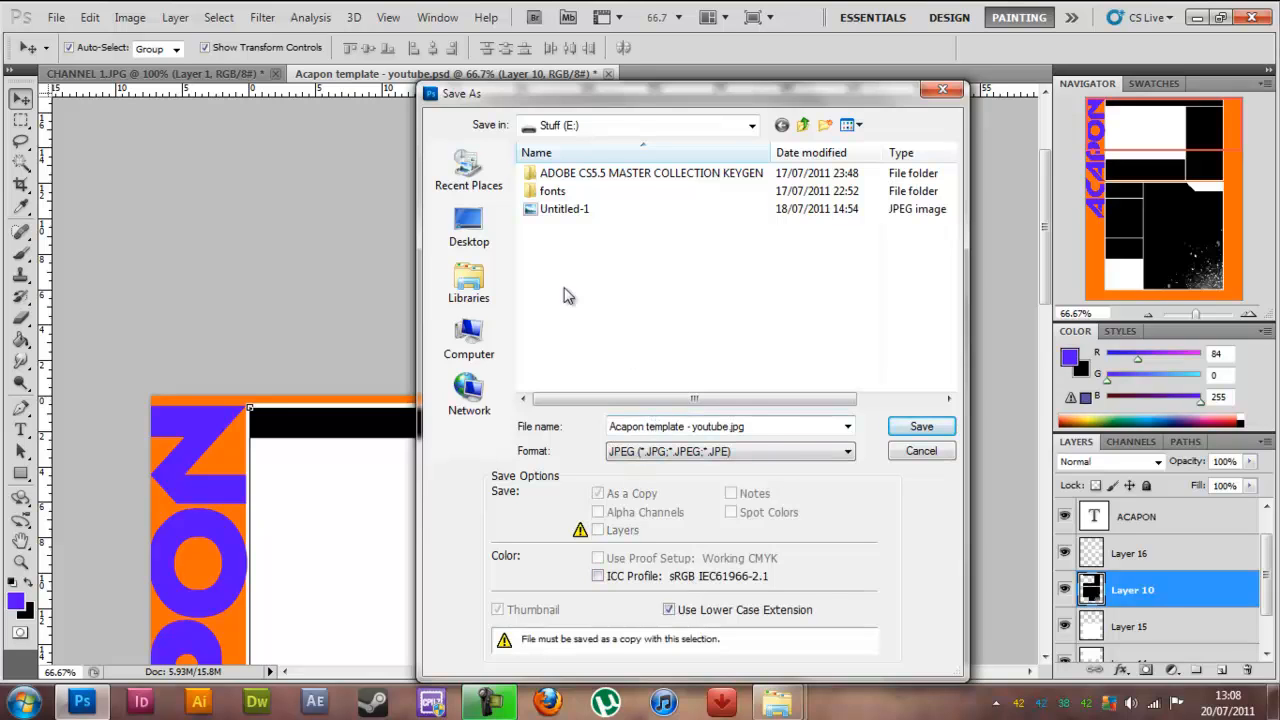
click(921, 426)
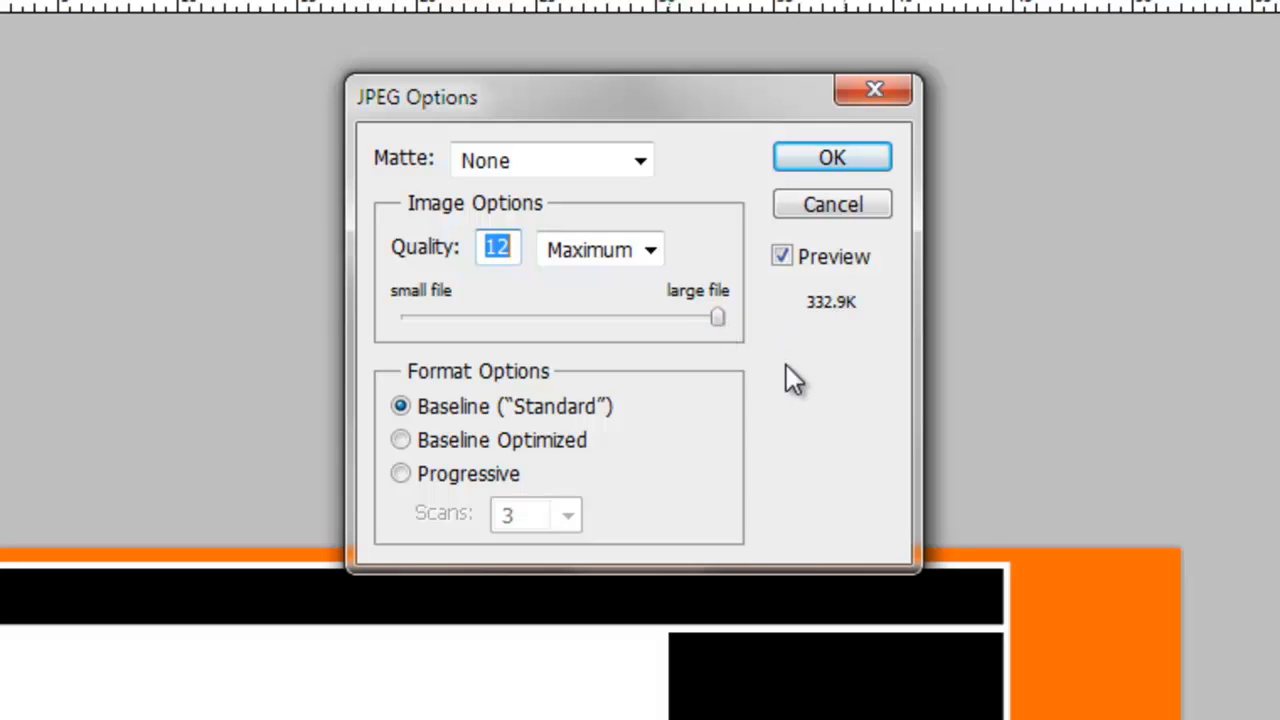
click(831, 159)
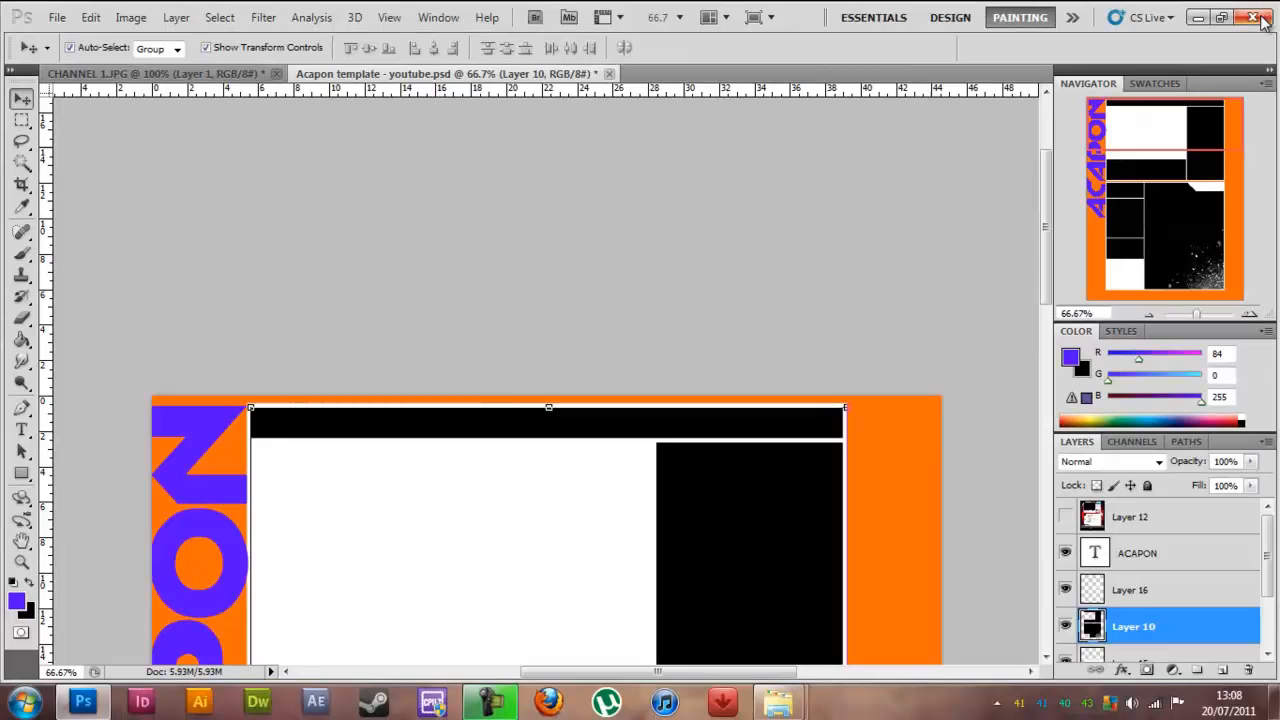
Quit Photoshop without saving changes to either open document, and close the Stuff (E:) folder window
click(1253, 18)
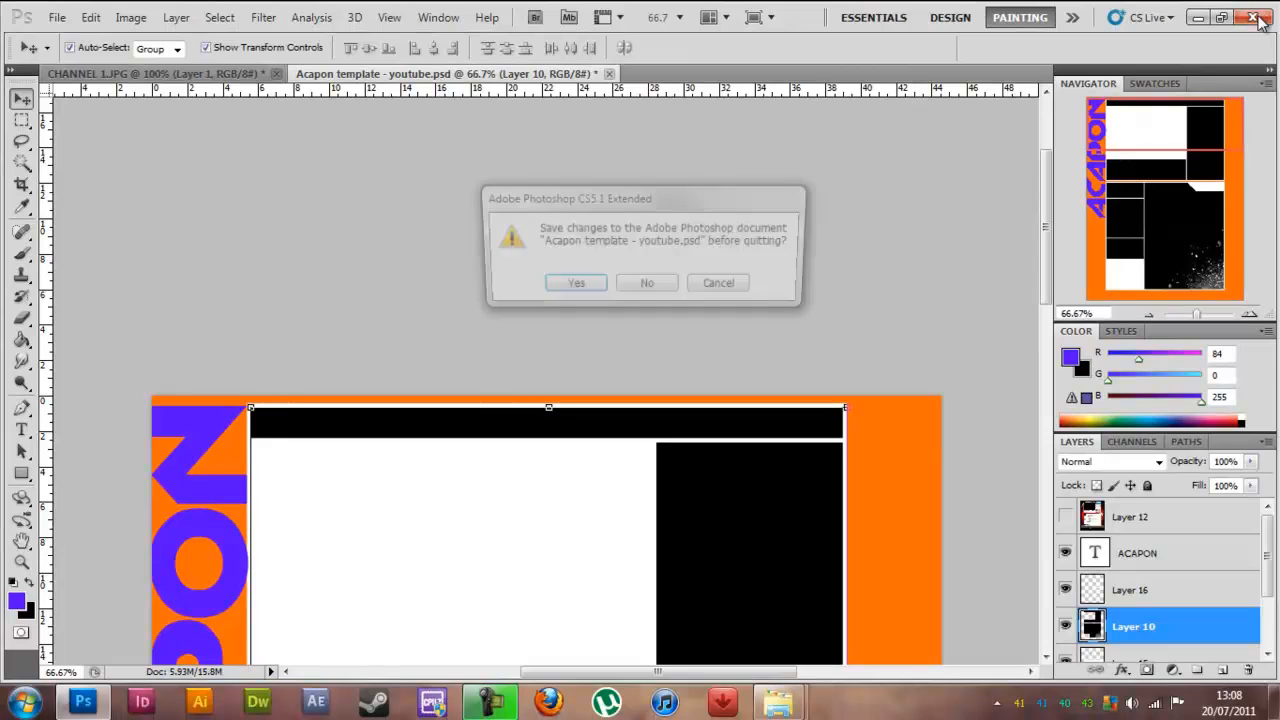
click(649, 288)
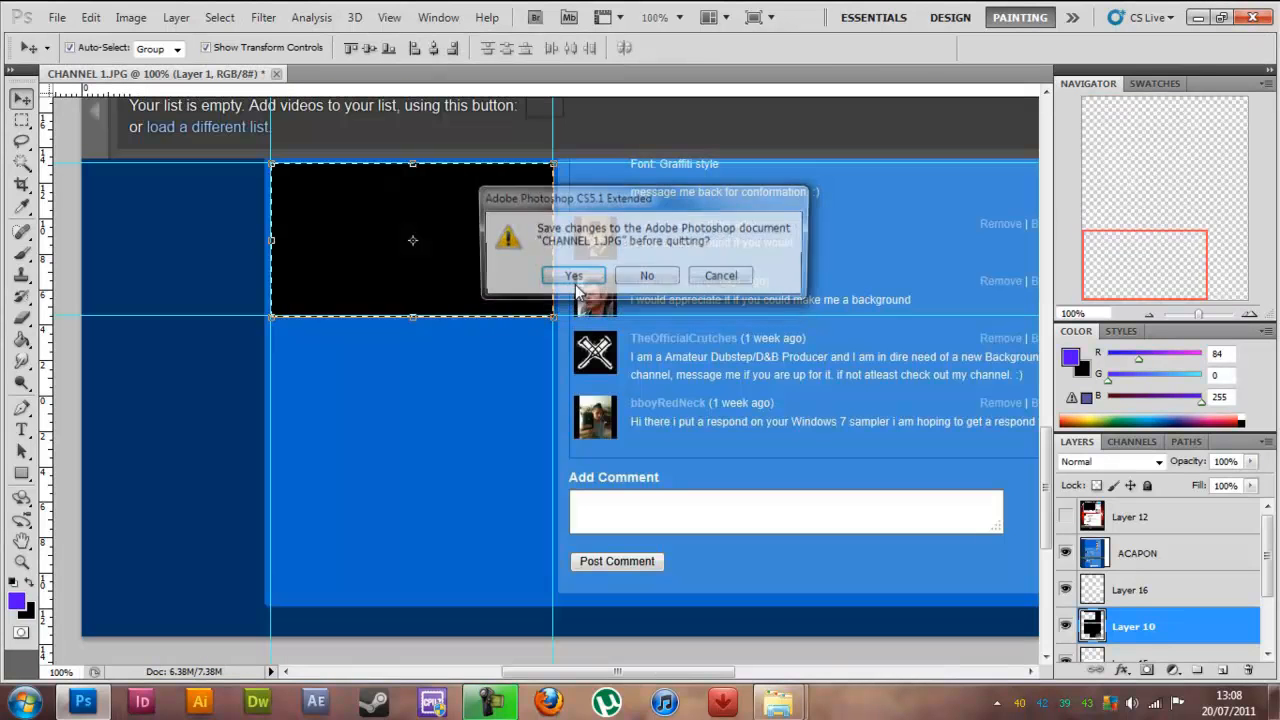
click(647, 280)
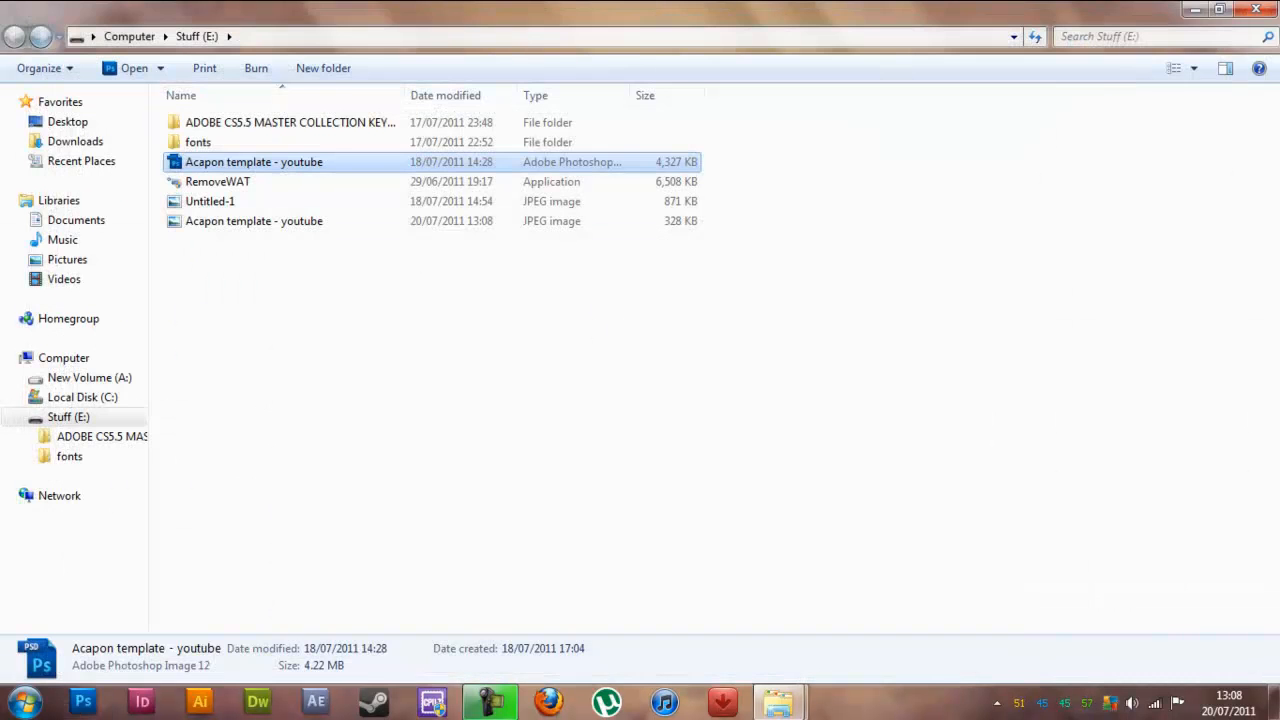
click(1256, 9)
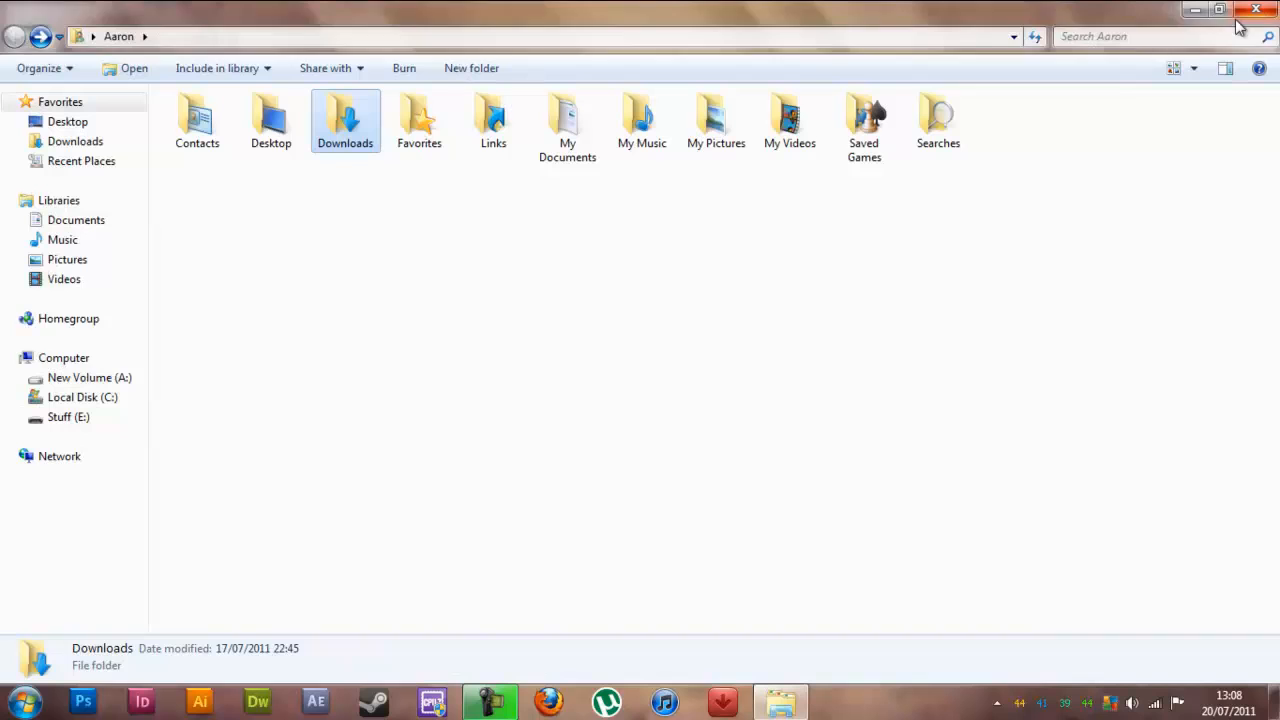
click(548, 702)
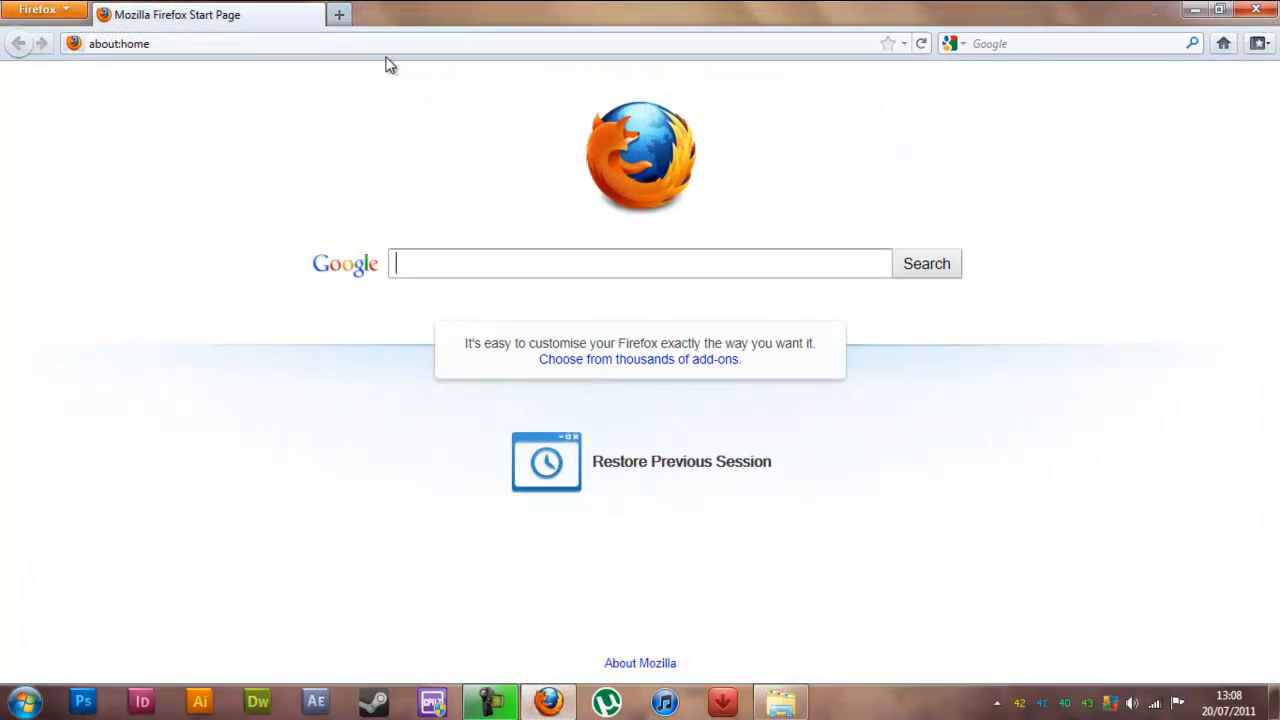
click(389, 46)
text(WWW.YOUT)
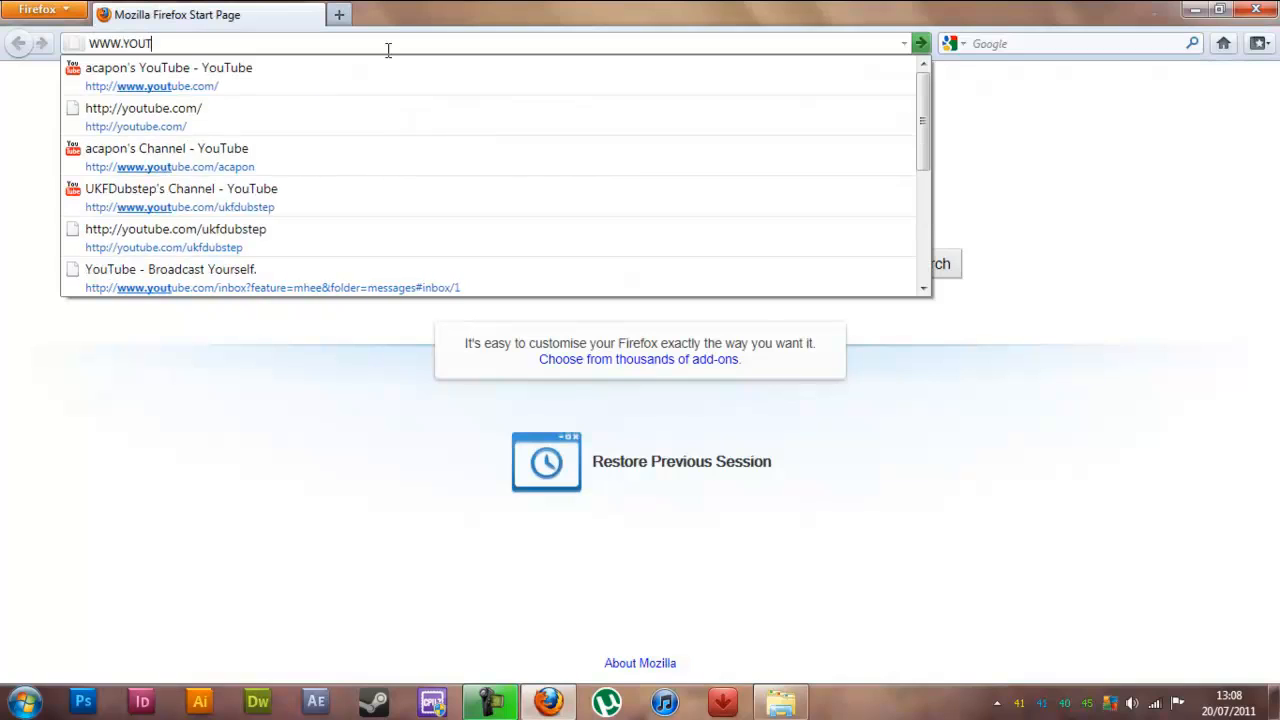
text(UBE.COM)
key(Return)
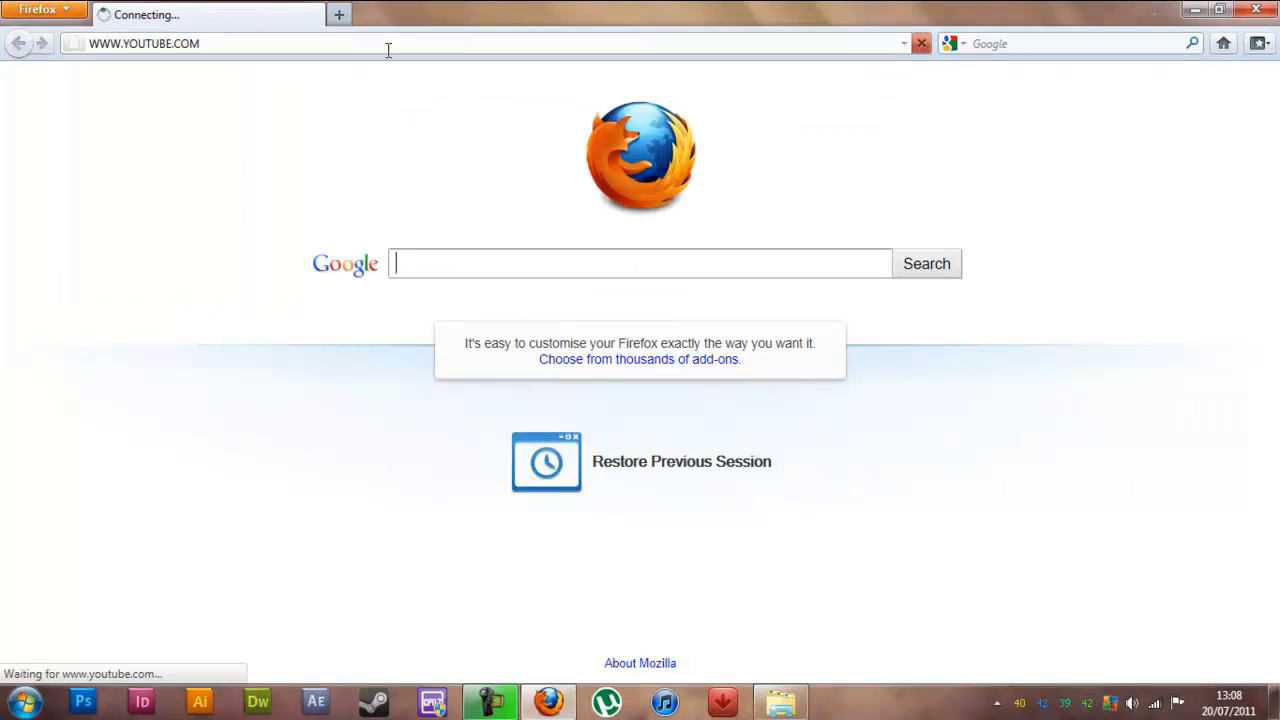
Open the account's own channel and show the advanced options of its Grey 2 theme
click(1035, 91)
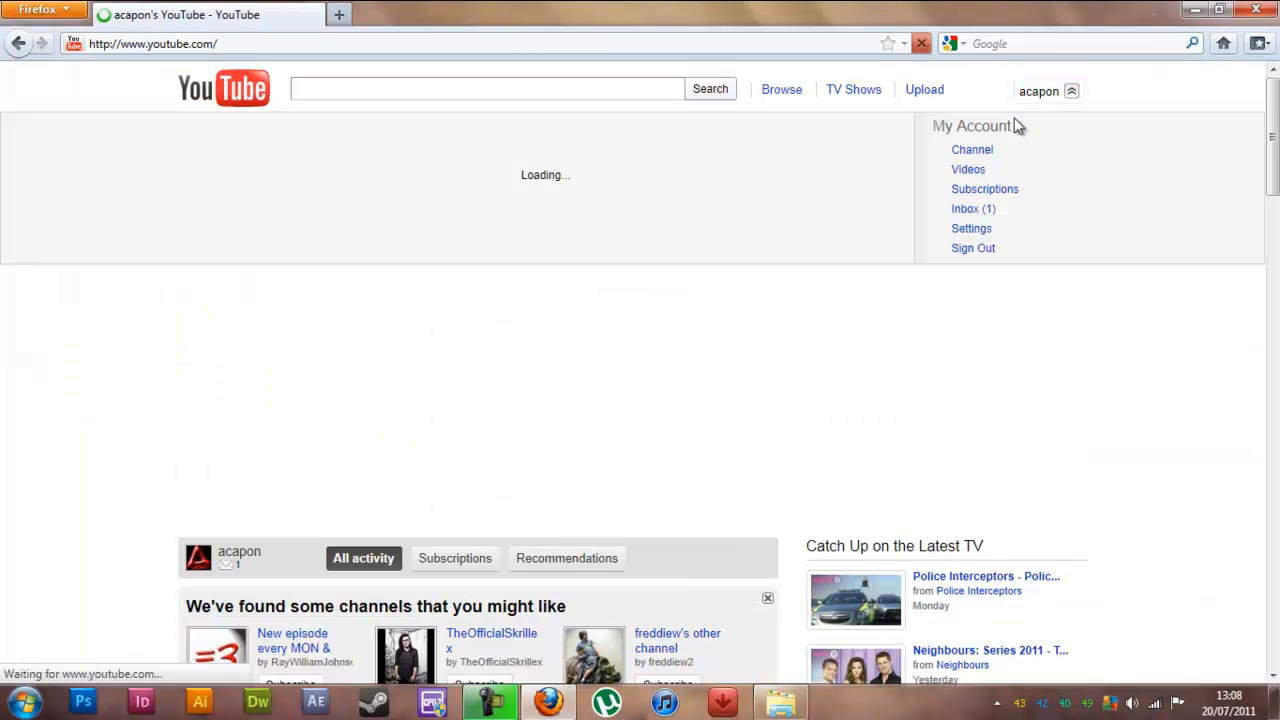
click(972, 150)
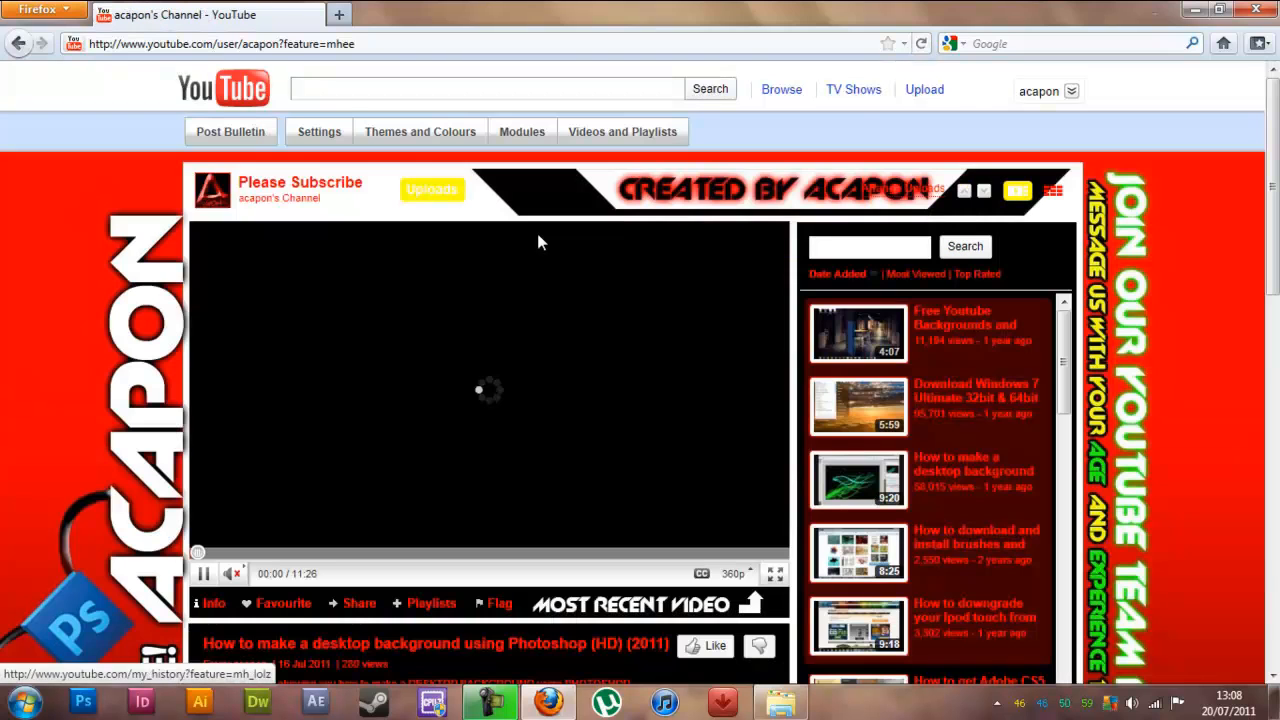
click(389, 134)
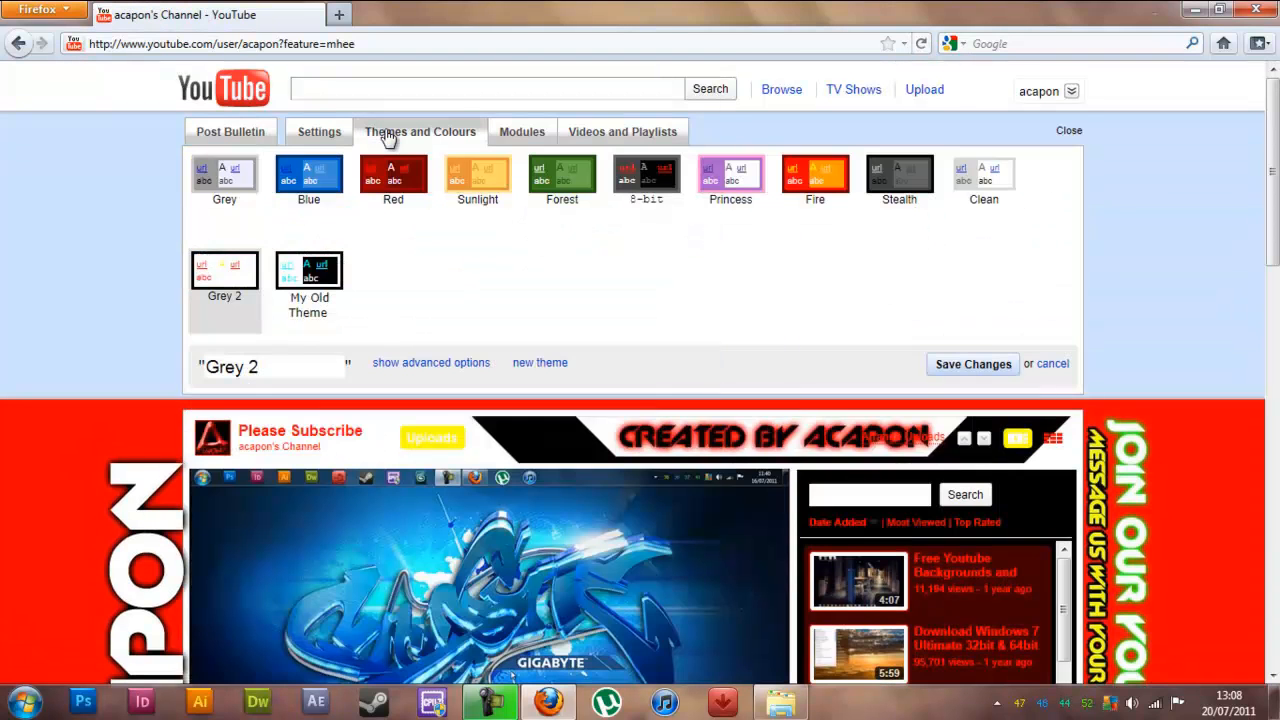
click(420, 363)
scroll(472, 437, down, 2)
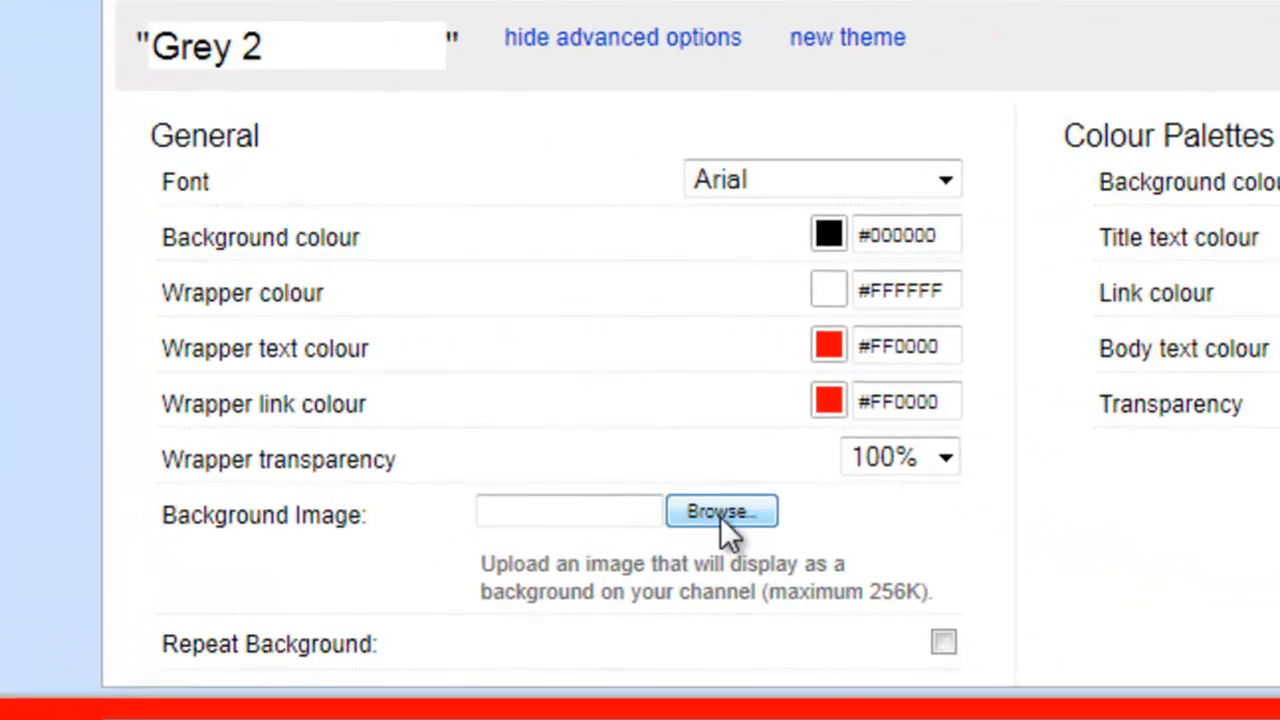
Browse the Desktop, Pictures and Documents locations for a background image to upload, and close the file chooser without selecting one
click(722, 514)
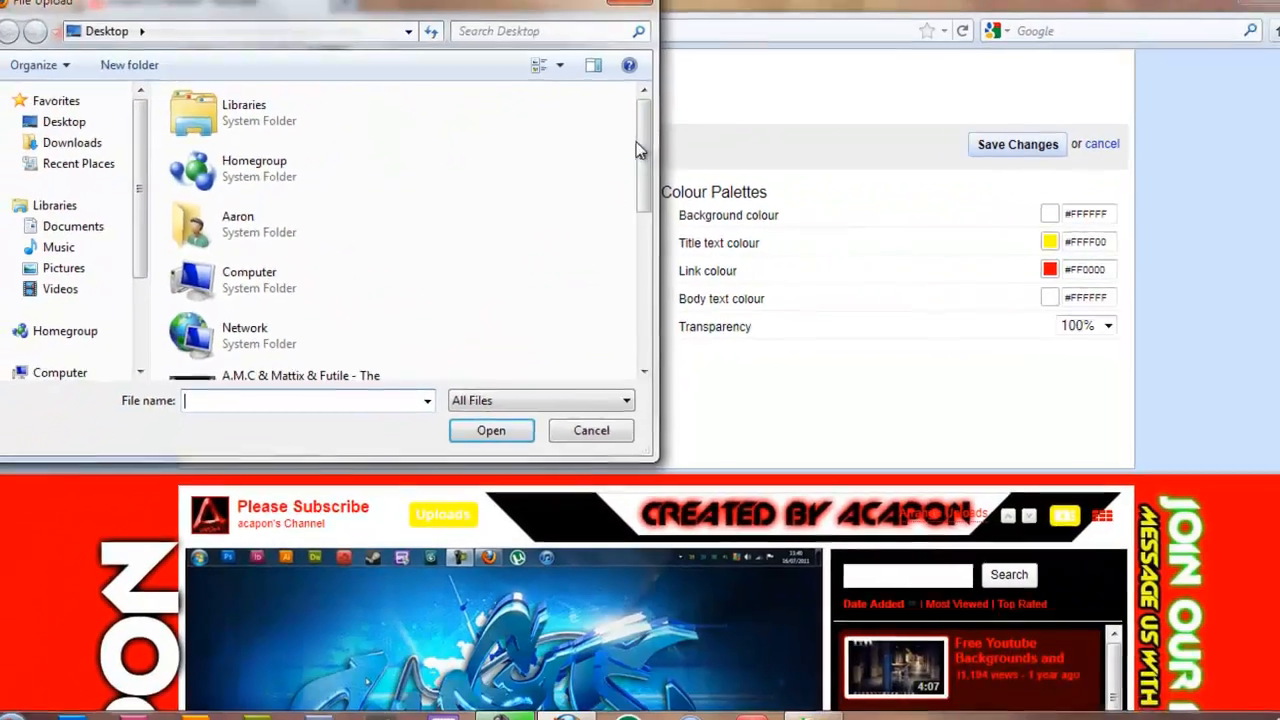
drag(640, 150, 644, 272)
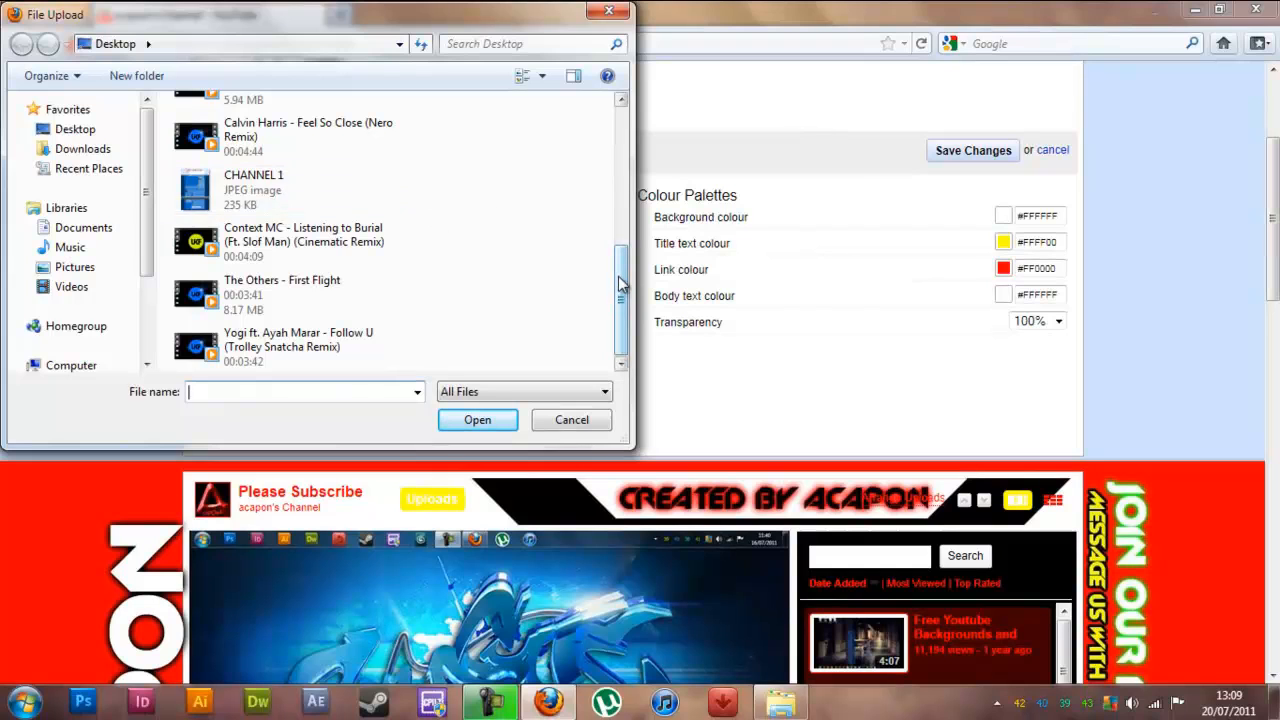
mouse_move(618, 285)
mouse_down()
mouse_move(620, 110)
mouse_move(618, 297)
mouse_up()
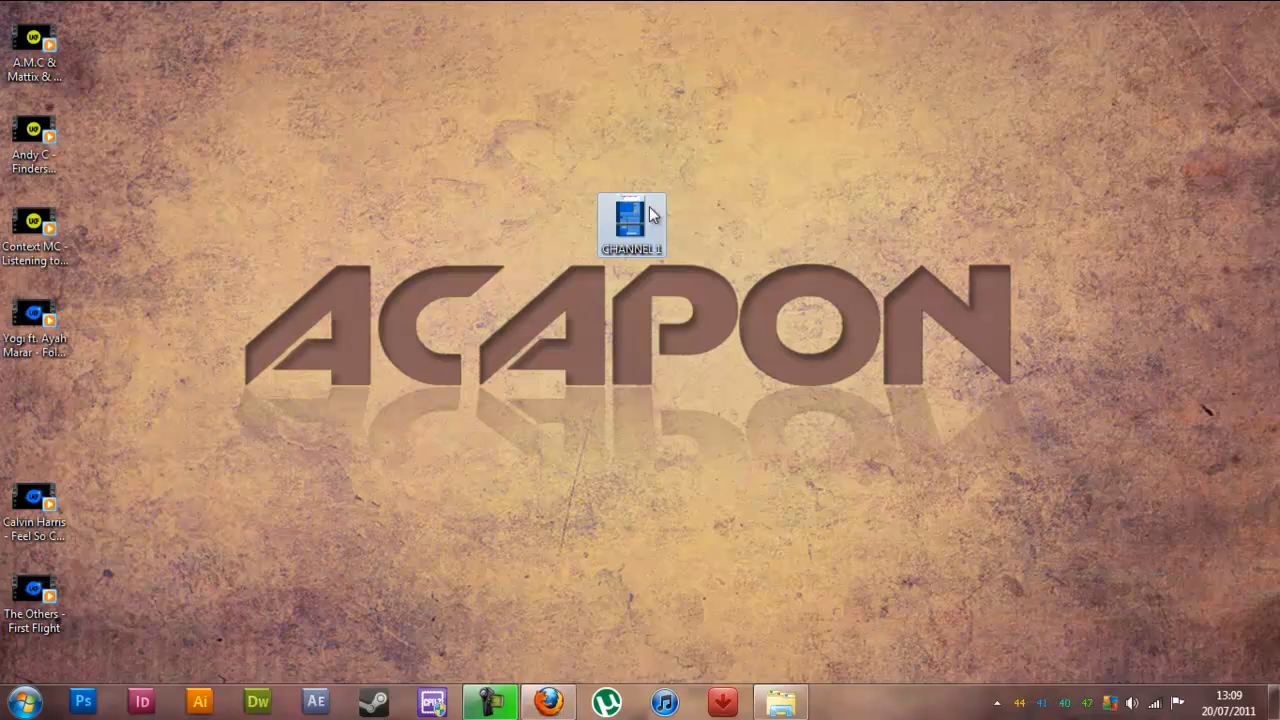
click(550, 703)
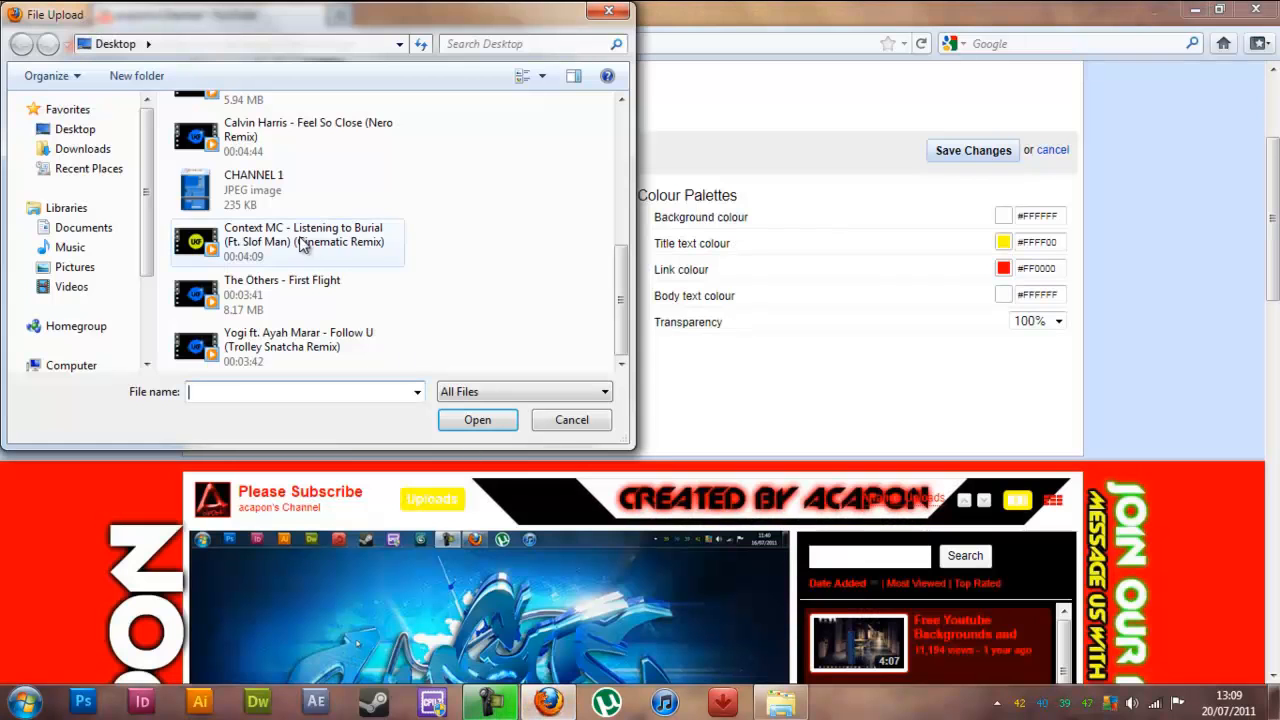
click(72, 267)
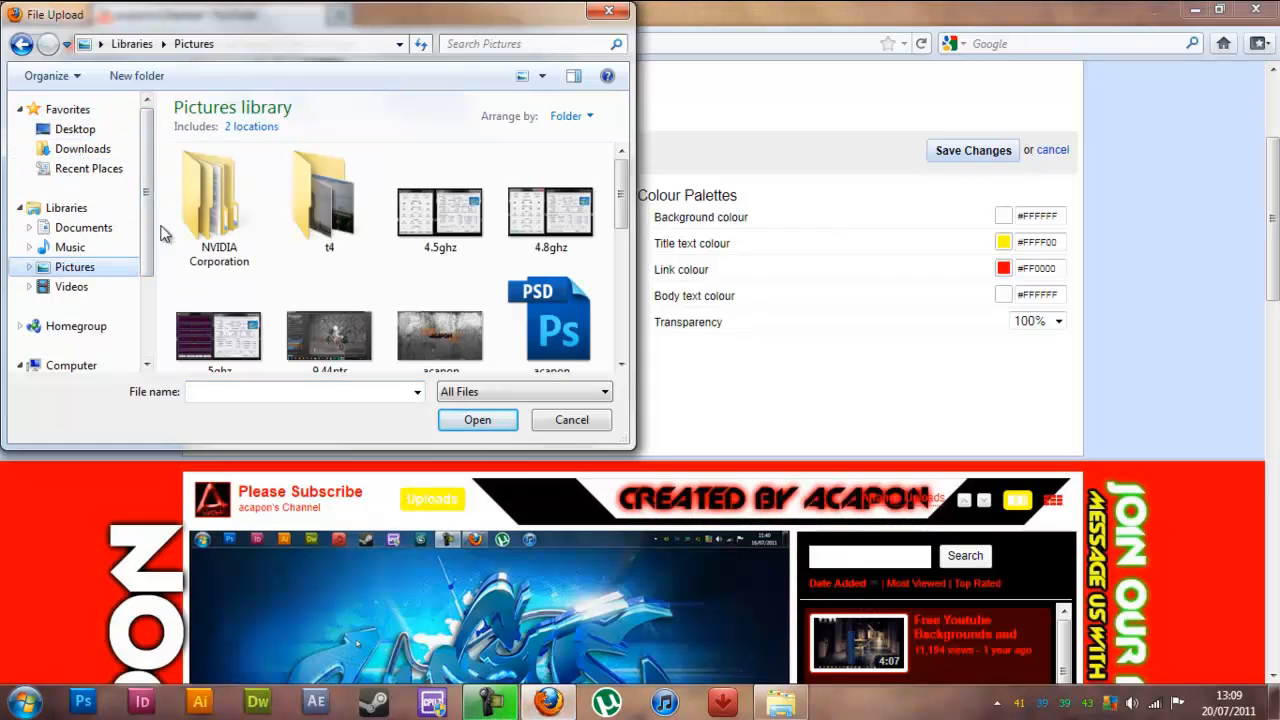
mouse_move(620, 183)
mouse_down()
mouse_move(633, 308)
mouse_move(624, 205)
mouse_up()
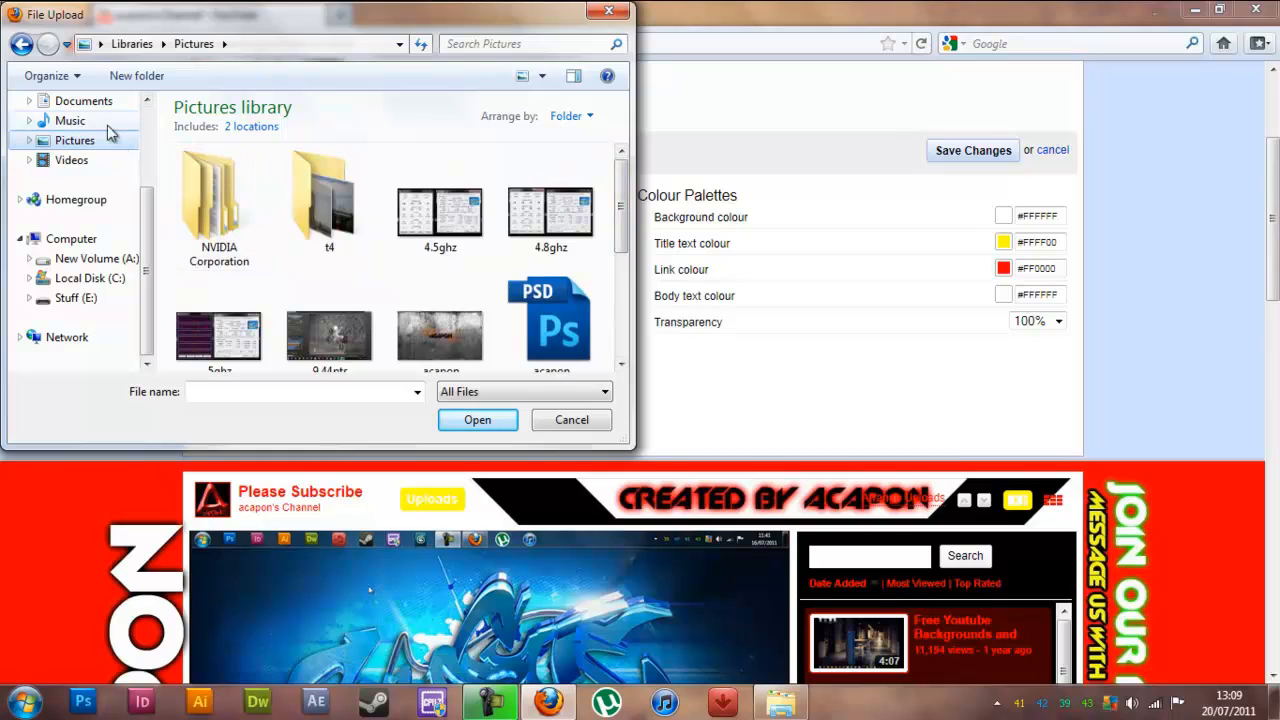
click(88, 101)
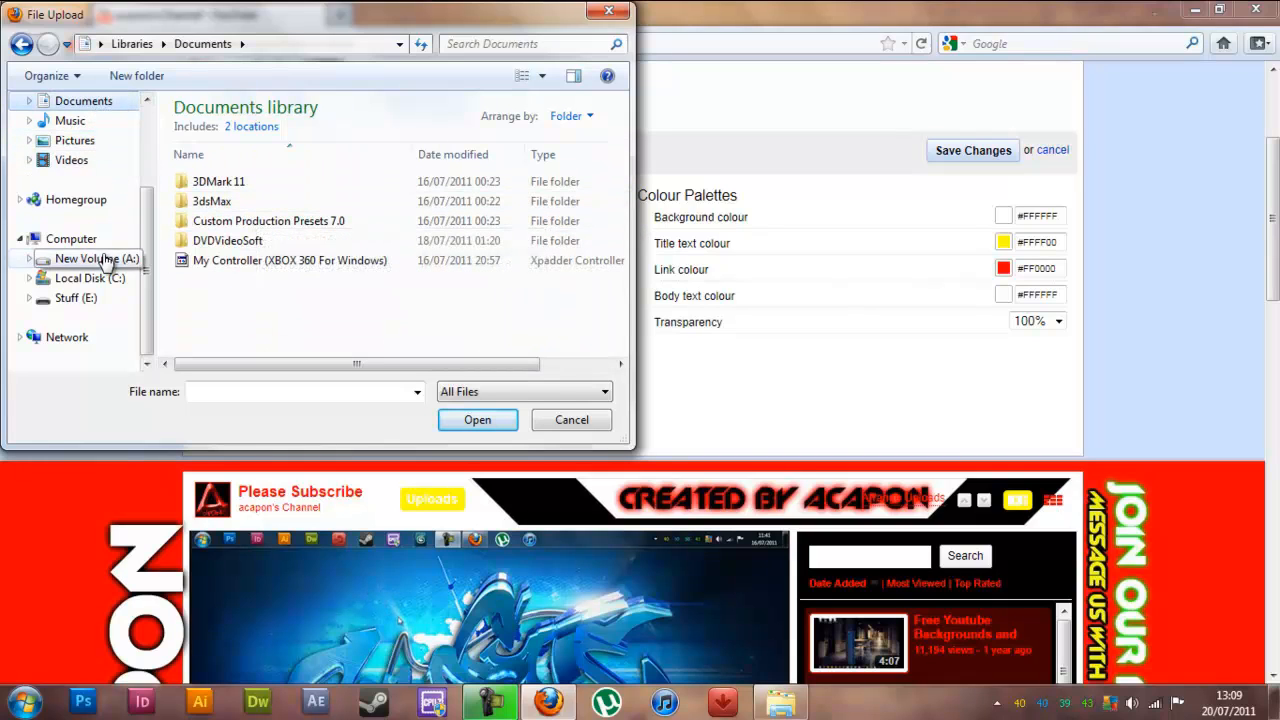
scroll(150, 226, up, 5)
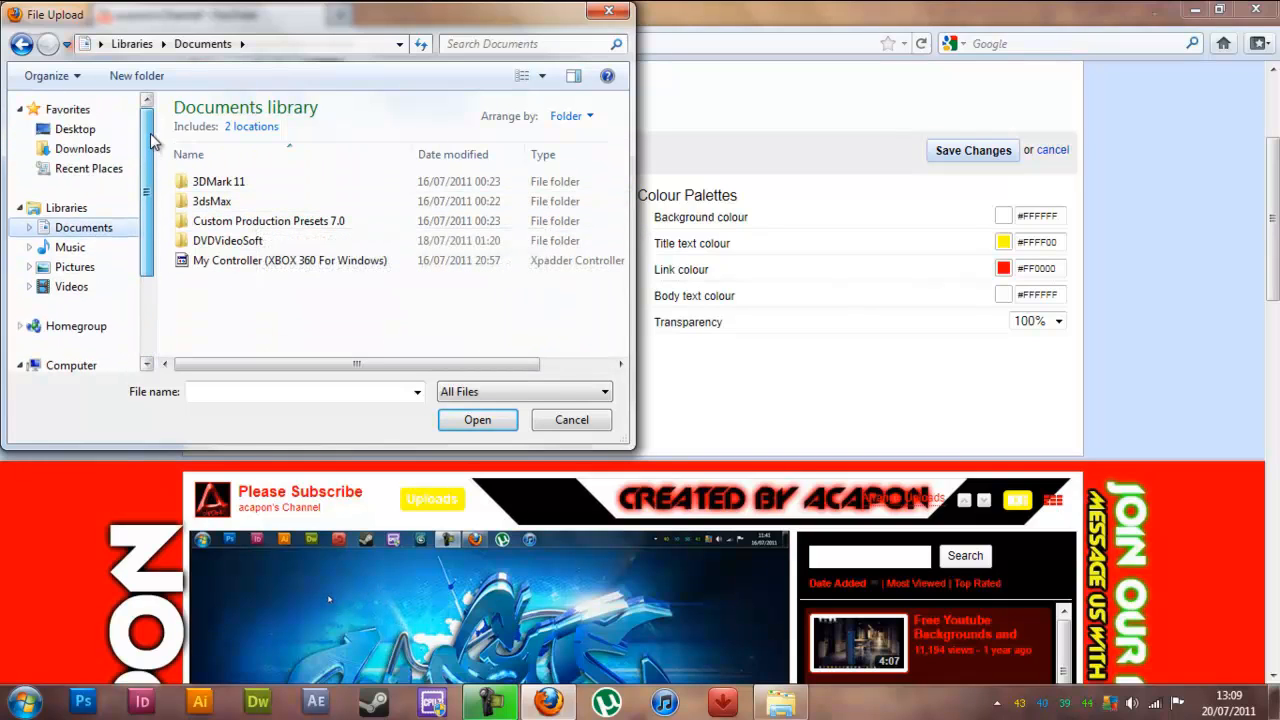
click(75, 267)
mouse_move(627, 176)
mouse_down()
mouse_move(627, 305)
mouse_move(617, 173)
mouse_up()
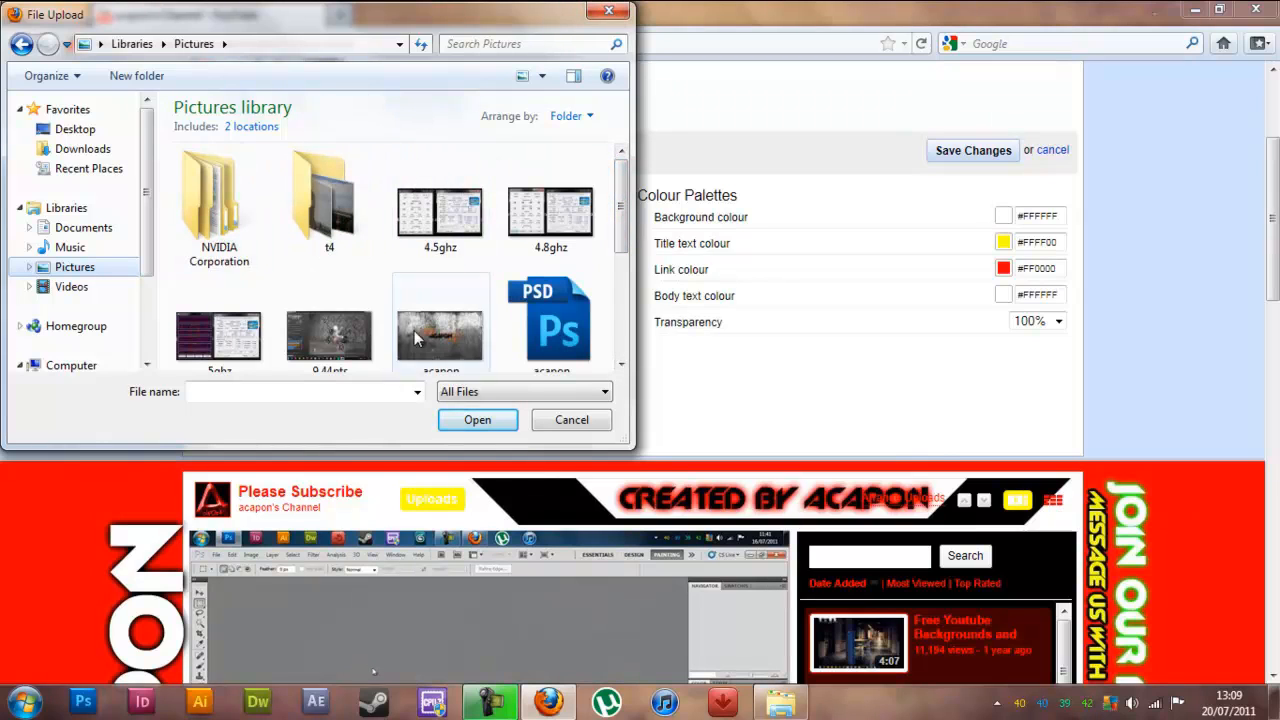
click(613, 13)
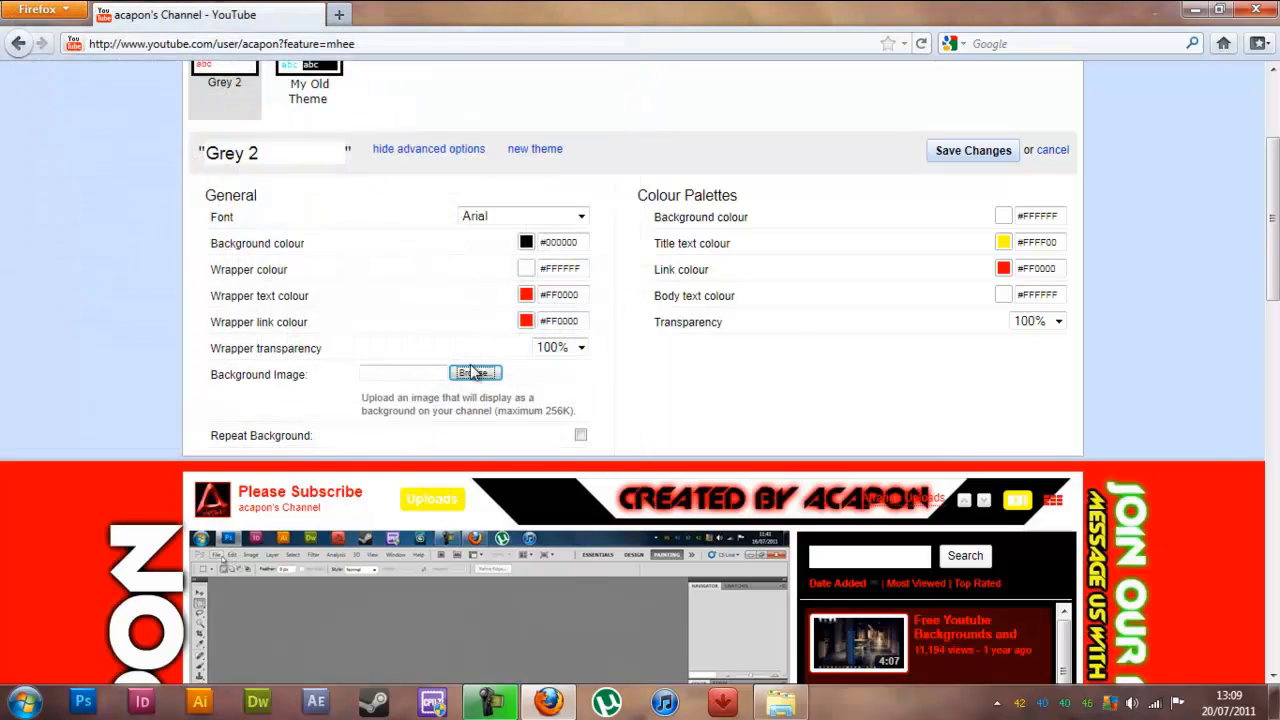
Check the Colour Palettes transparency options, keeping 100%, and save the Grey 2 theme changes
drag(1273, 215, 1274, 322)
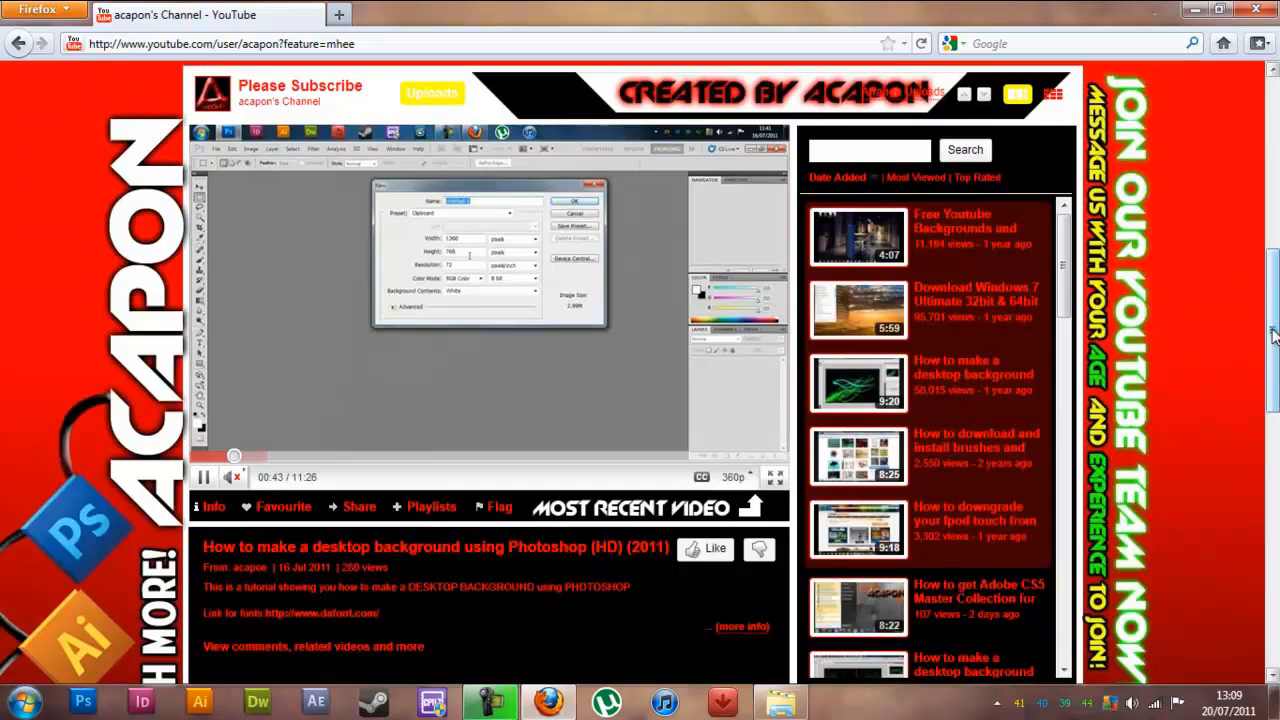
scroll(1274, 335, up, 8)
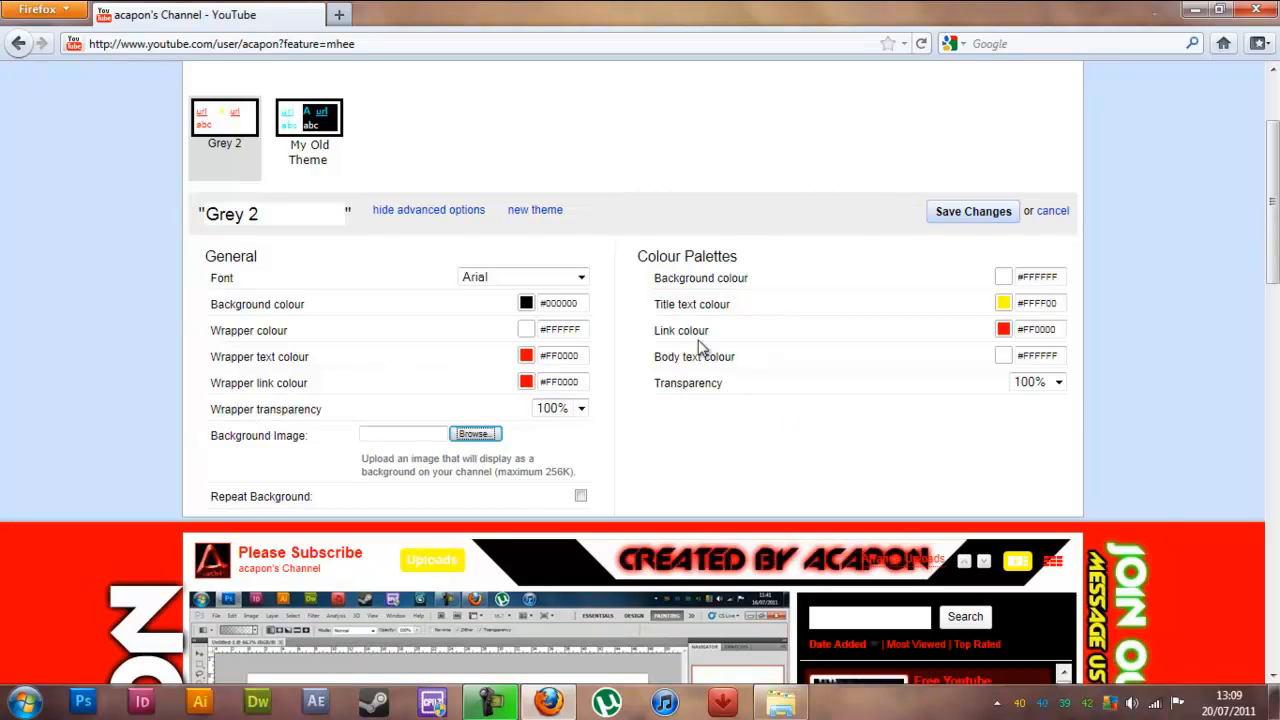
click(1045, 383)
click(1043, 386)
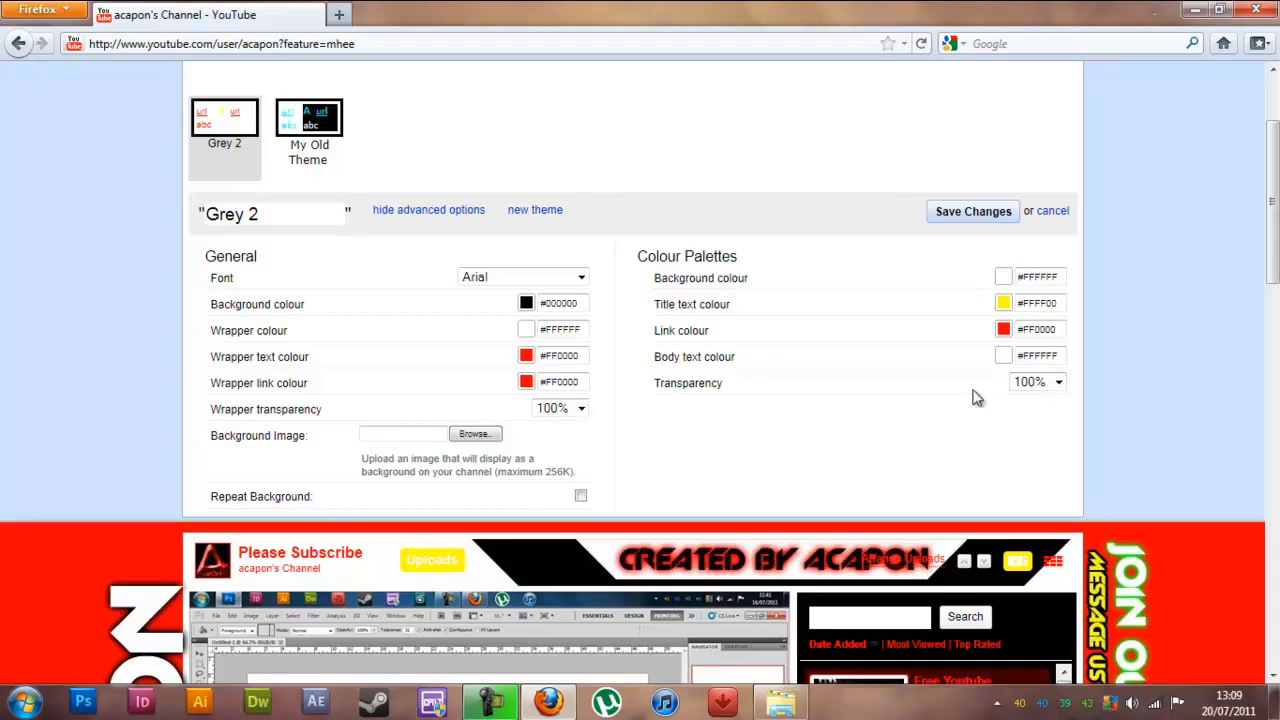
click(965, 213)
Examine how the background frames the channel page, from the video player down through the comments and back to the theme settings
scroll(965, 213, down, 5)
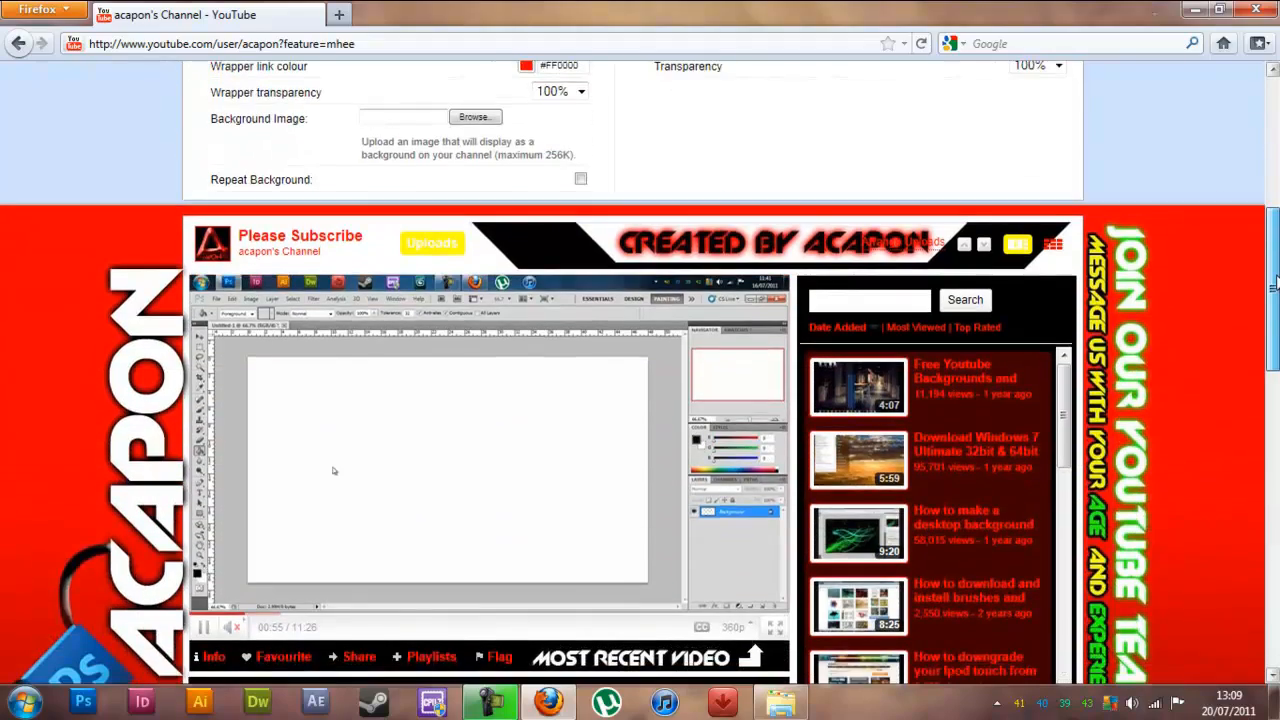
scroll(1265, 313, down, 7)
scroll(1265, 313, up, 7)
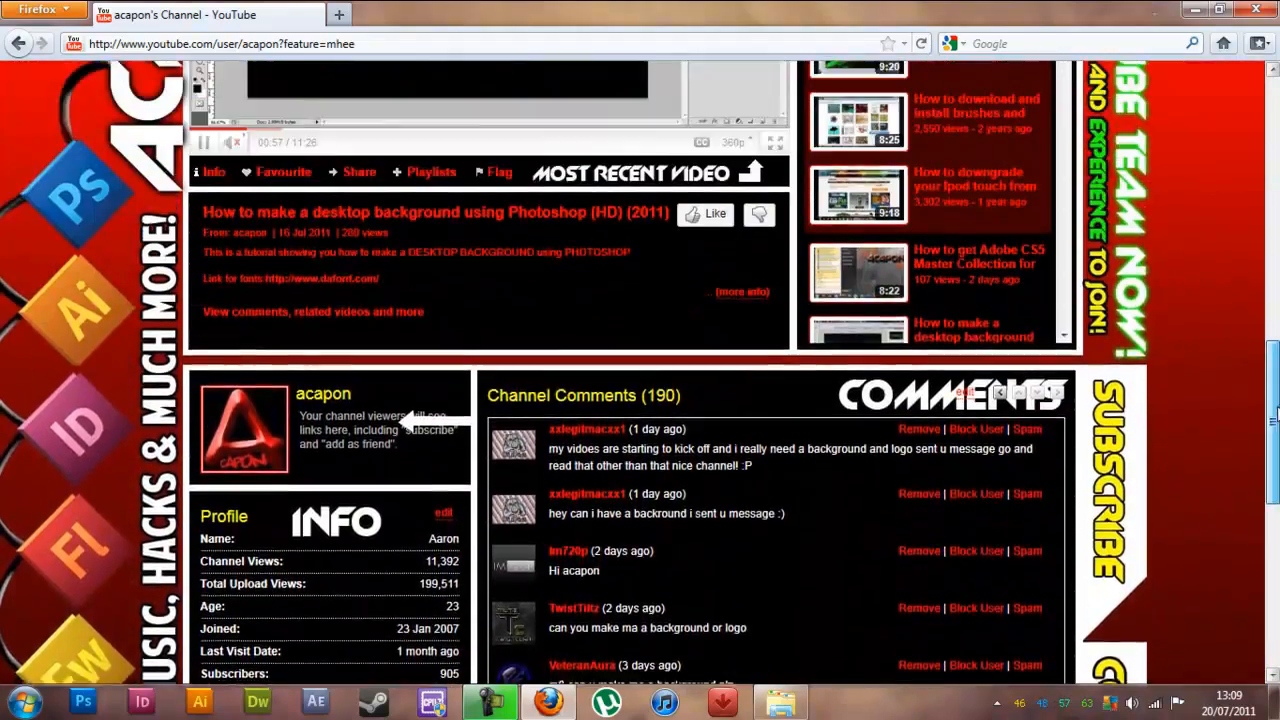
scroll(1265, 313, up, 3)
scroll(1262, 388, down, 6)
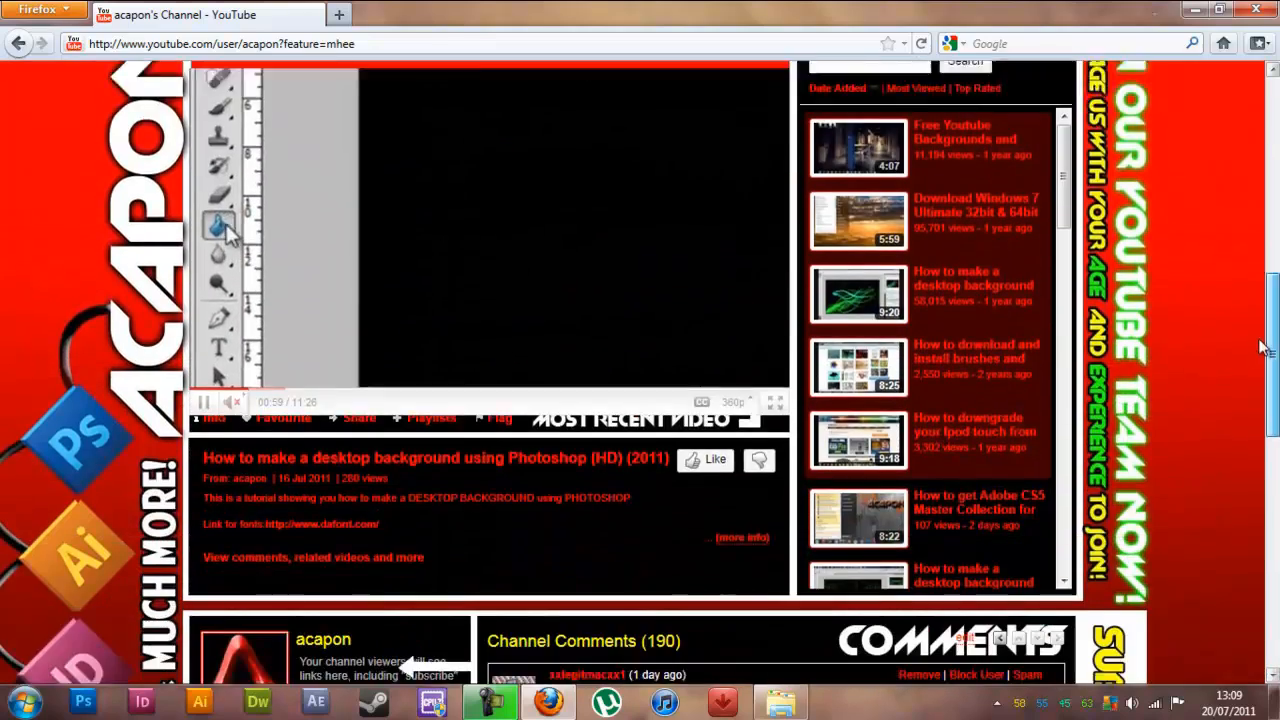
scroll(1262, 388, down, 1)
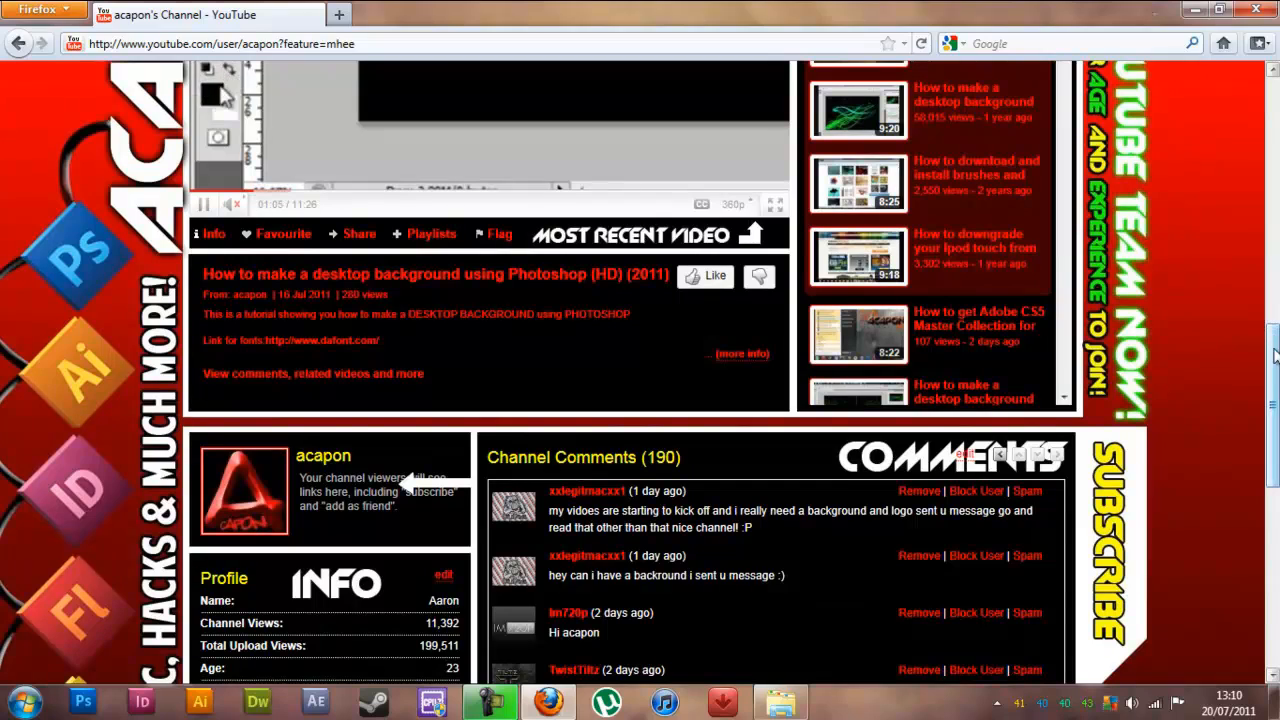
drag(1275, 356, 1275, 535)
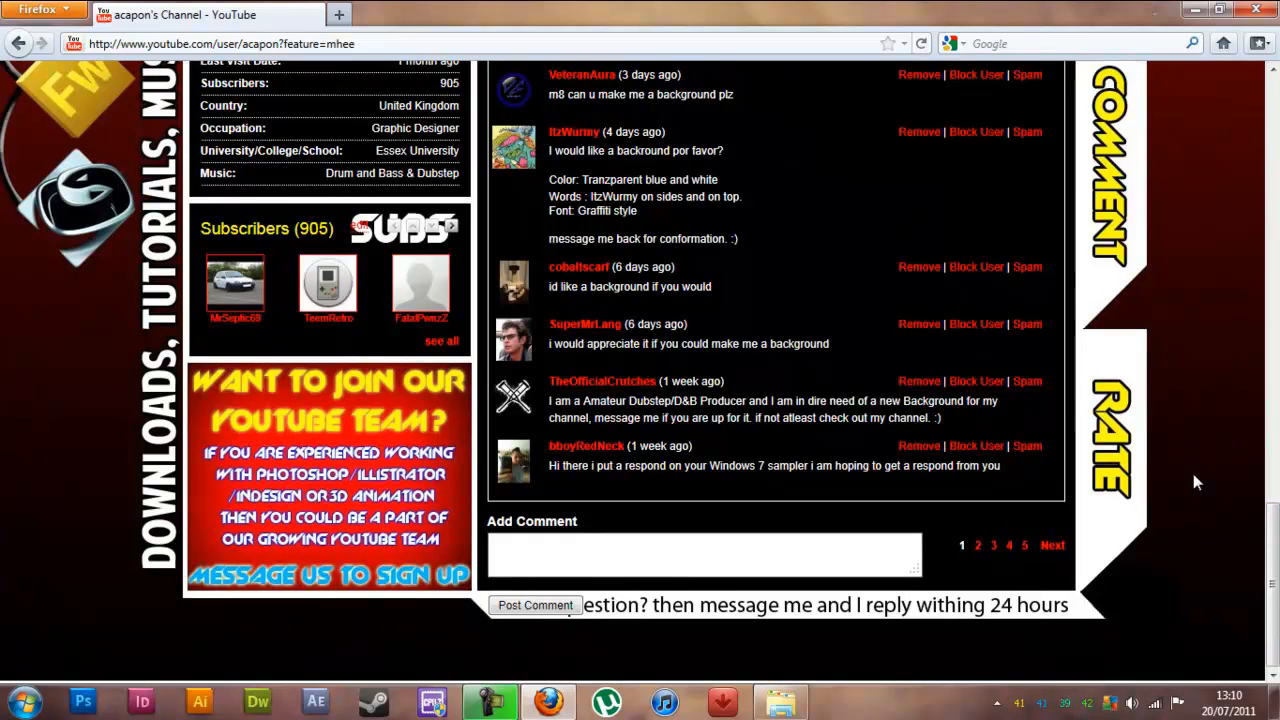
drag(1275, 548, 1275, 258)
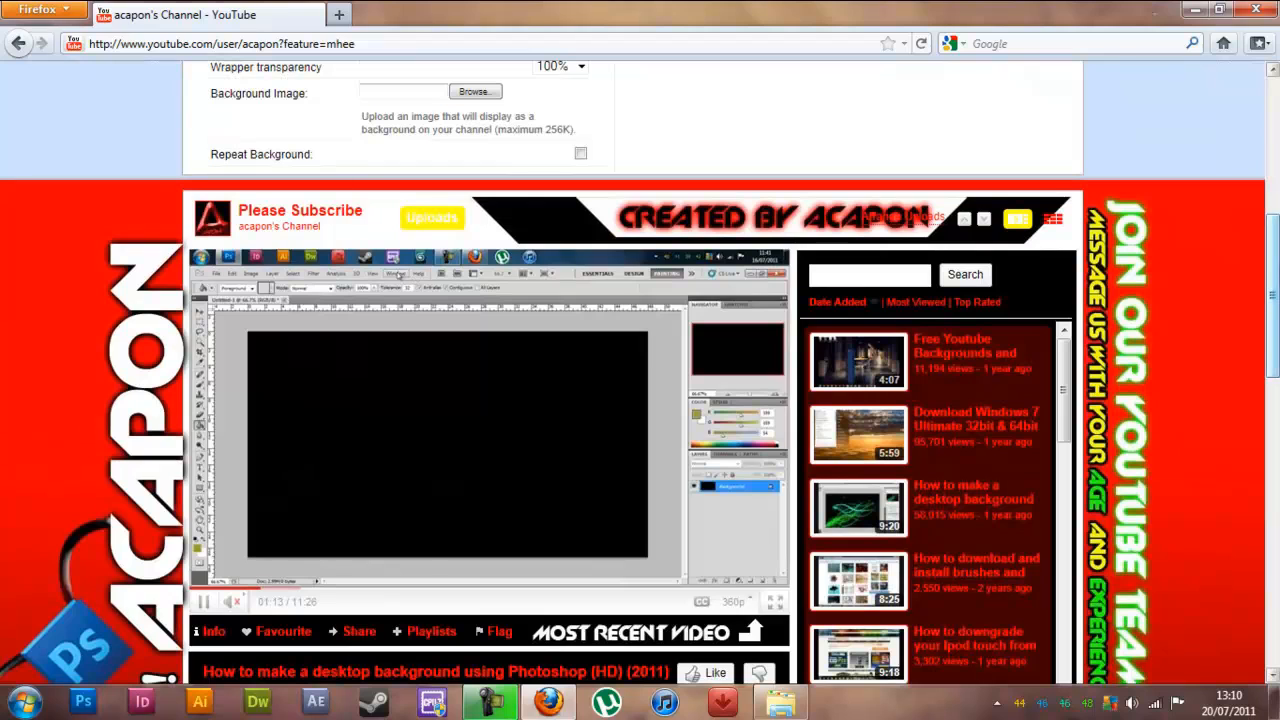
scroll(1090, 238, up, 7)
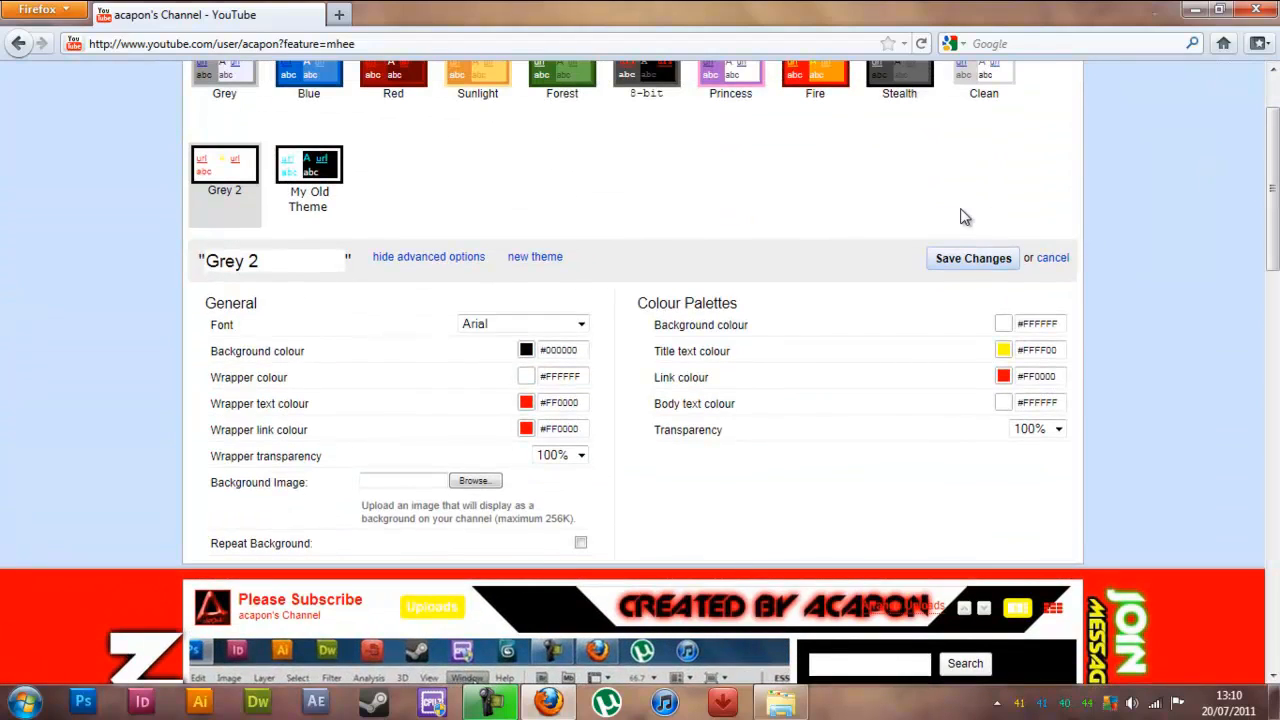